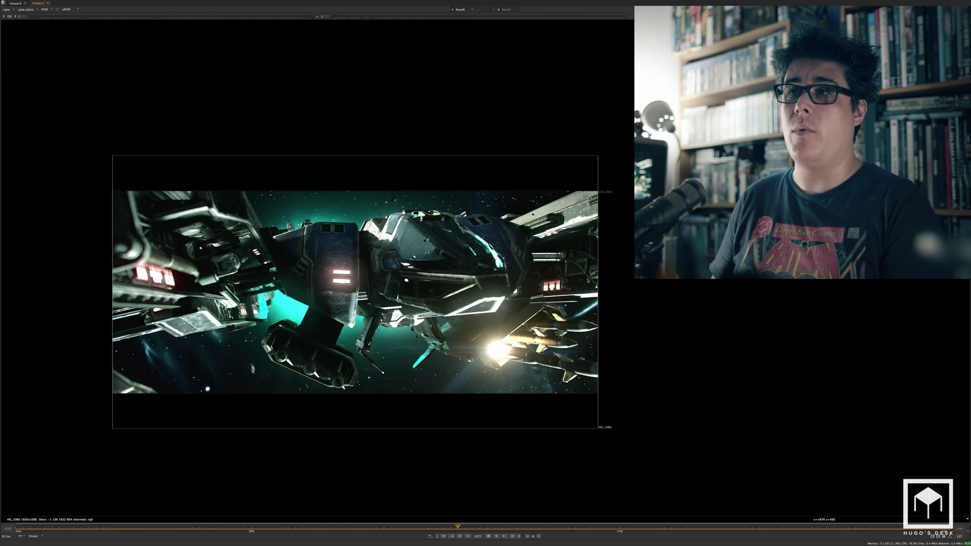
Play back the spaceship comp shot in the enlarged viewer, framed closely around the ship
key("space")
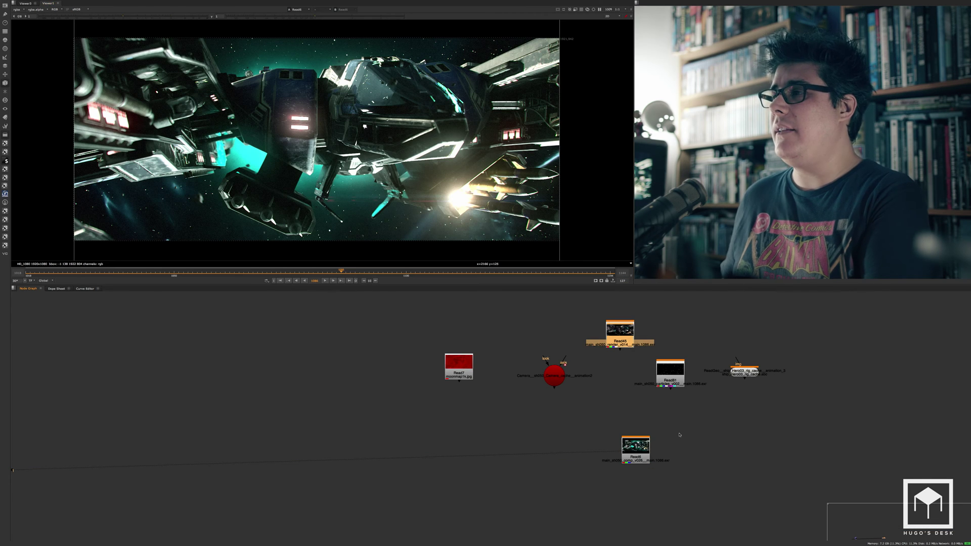
key("space")
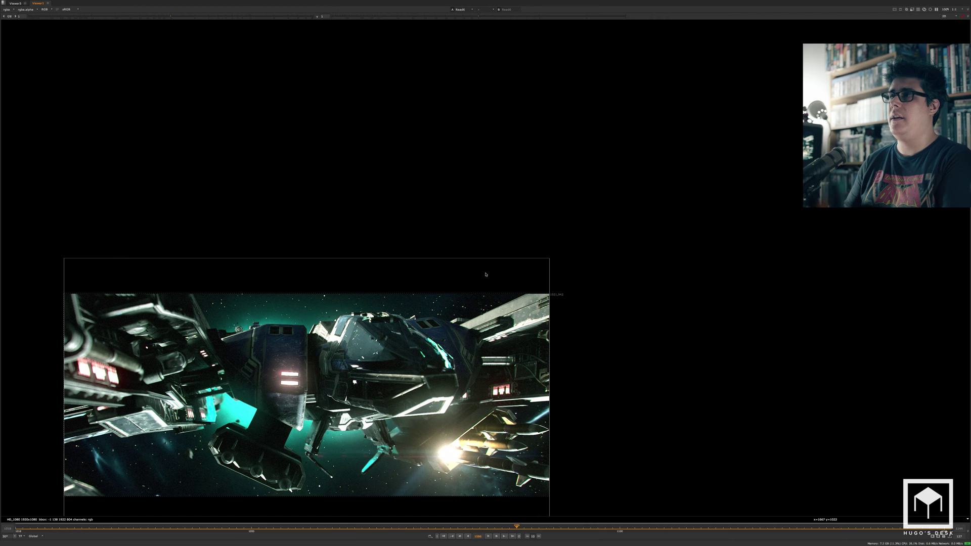
left_click(489, 536)
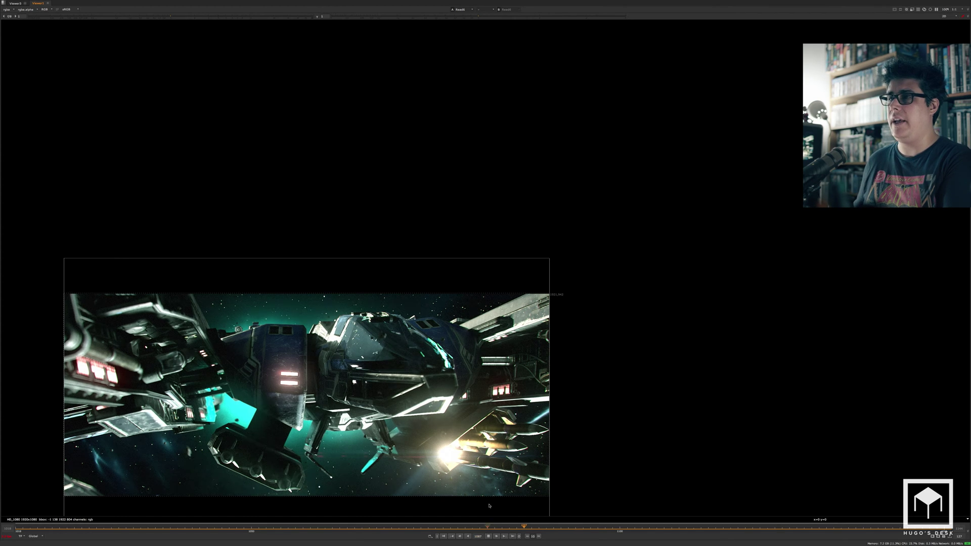
scroll(423, 349, "up", 3)
middle_click_drag(423, 347, 559, 167)
scroll(546, 192, "down", 1)
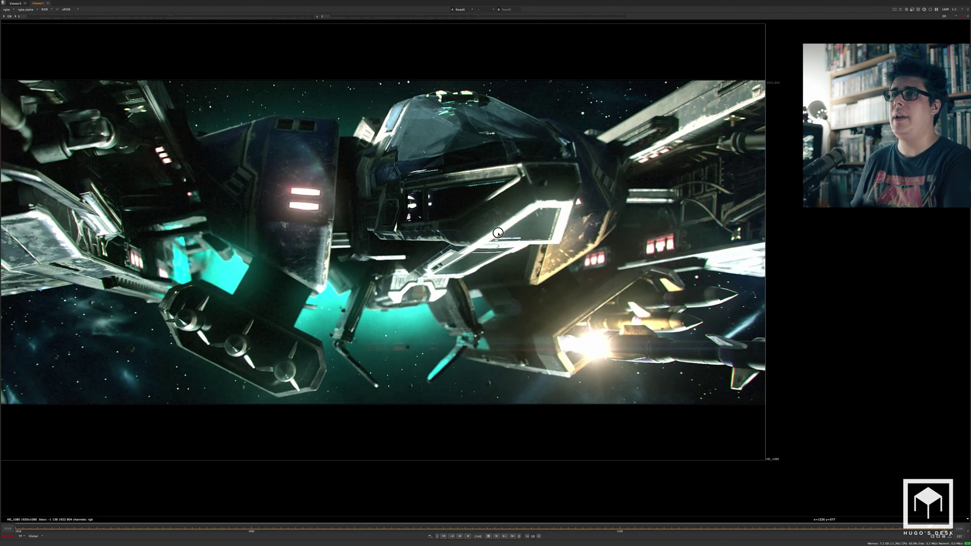
middle_click_drag(484, 215, 518, 231)
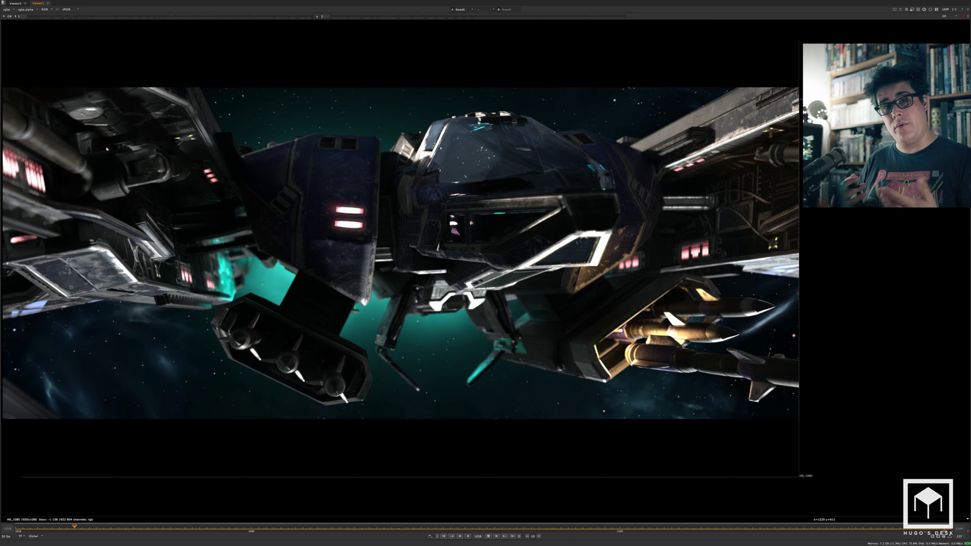
scroll(269, 511, "up", 1)
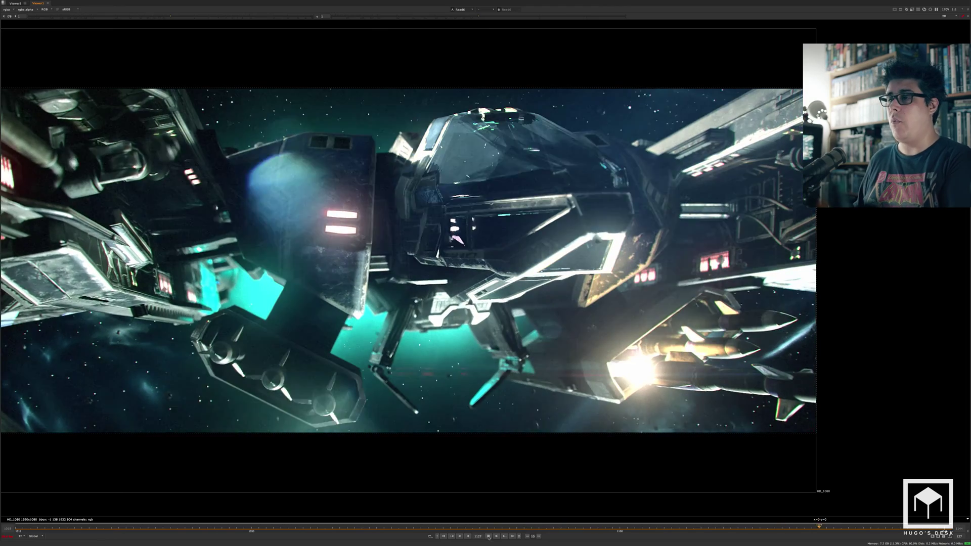
Stop playback, return to the first frame and examine the ship's cockpit and missiles up close
left_click(488, 536)
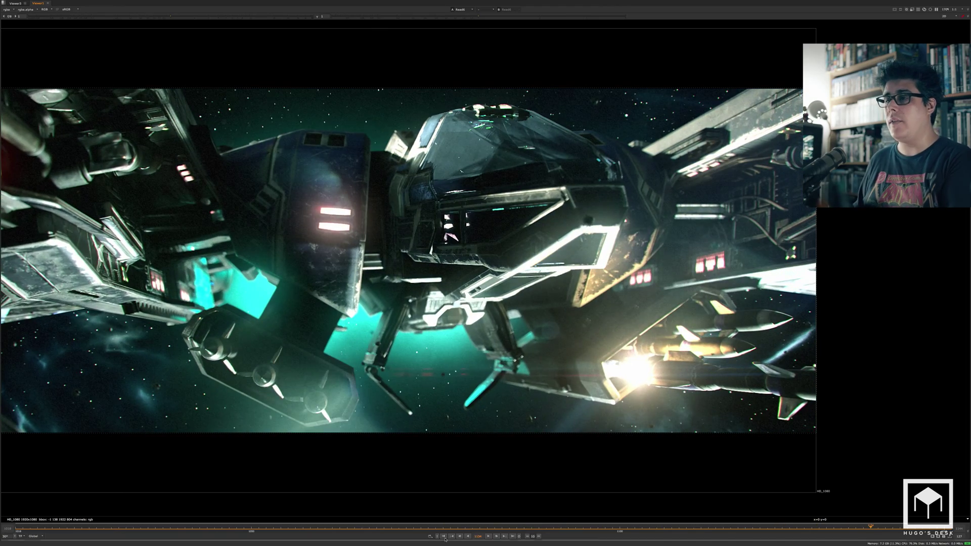
left_click(444, 536)
scroll(683, 217, "up", 5)
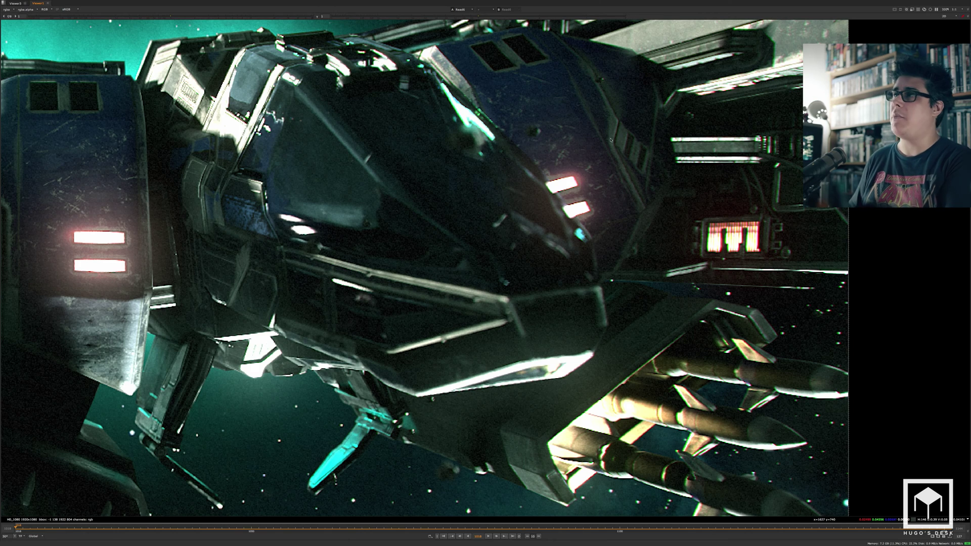
scroll(587, 148, "down", 2)
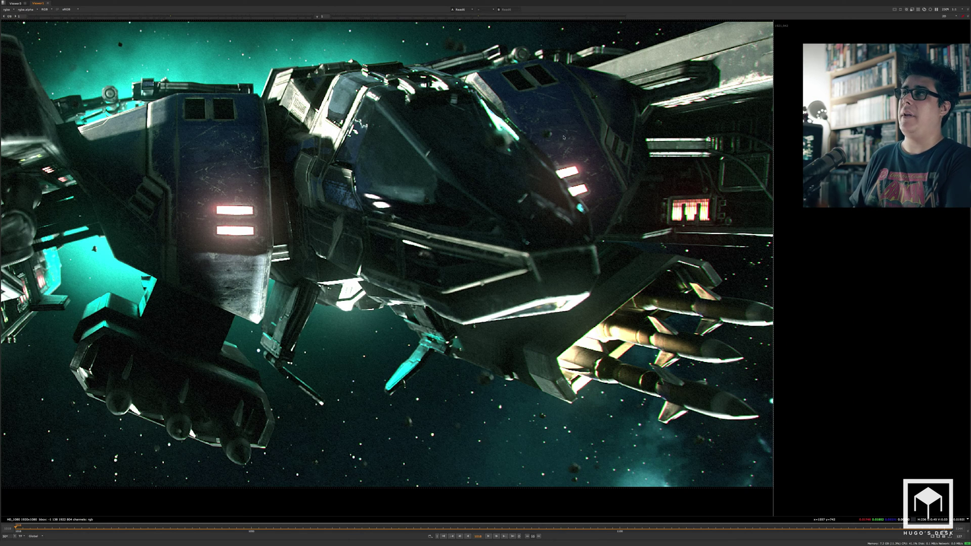
middle_click_drag(572, 164, 424, 166)
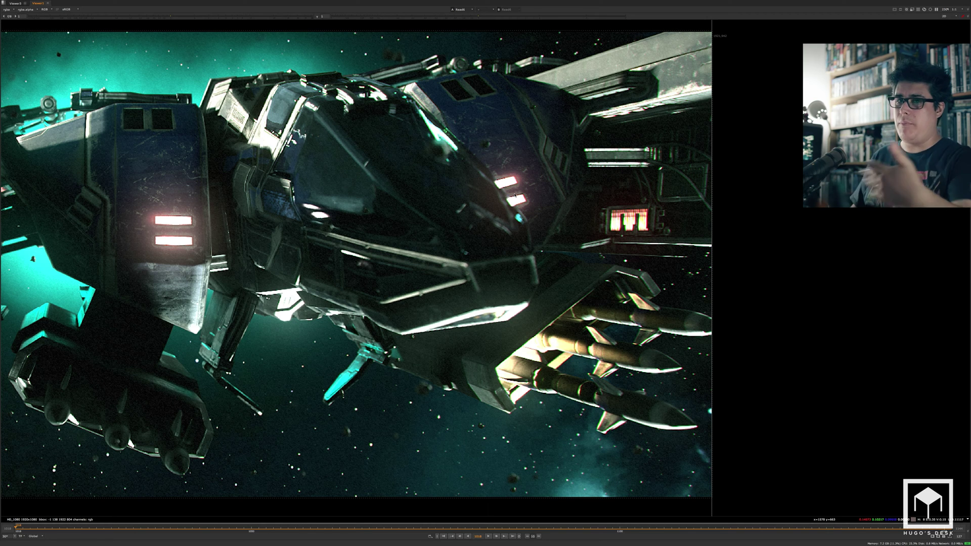
scroll(547, 233, "down", 1)
scroll(535, 379, "up", 9)
middle_click_drag(534, 379, 396, 301)
scroll(449, 312, "down", 8)
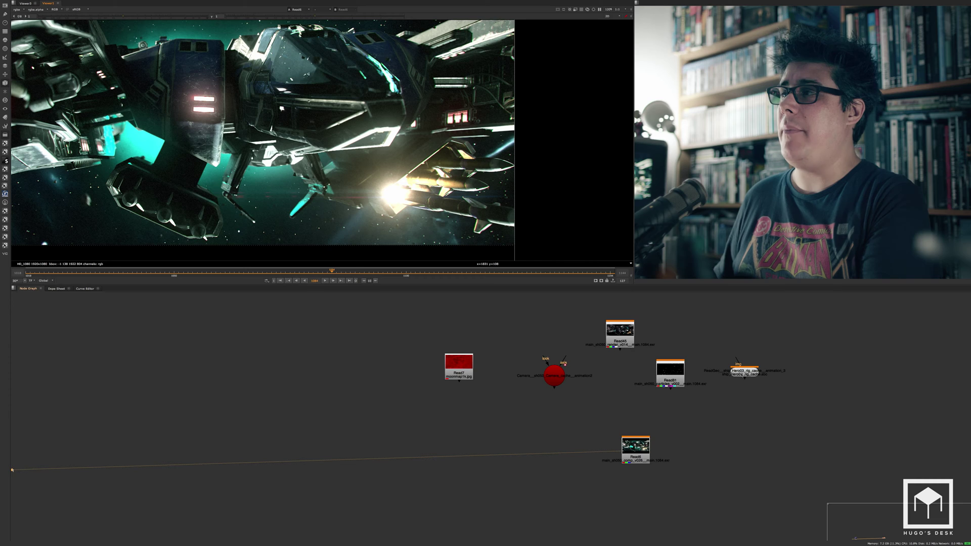
Move the ship's ReadGeo node into open space and inspect its geometry in the 3D viewer
left_click(742, 376)
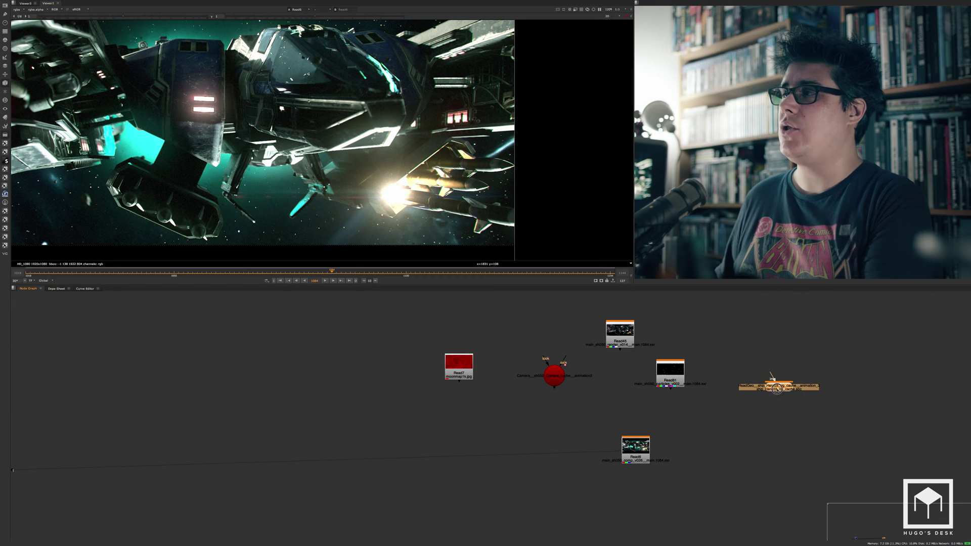
left_click_drag(742, 377, 369, 444)
key("1")
scroll(390, 145, "down", 15)
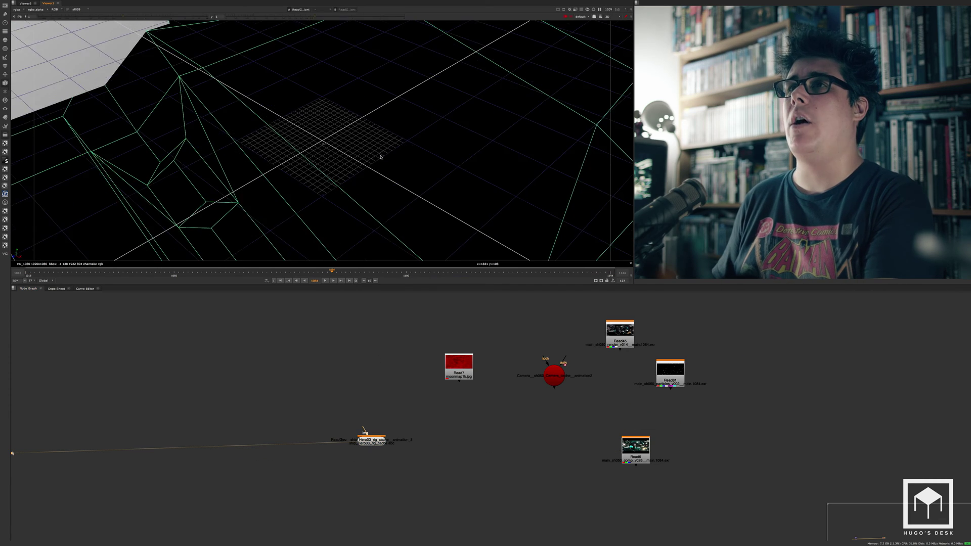
key("space")
left_click_drag(439, 256, 406, 217, "ctrl")
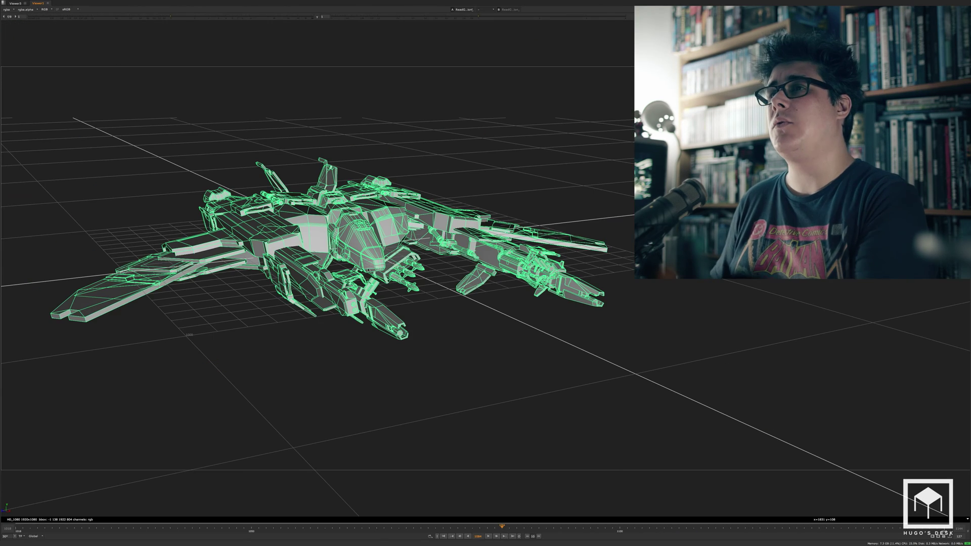
key("space")
left_click_drag(289, 167, 297, 174, "alt")
scroll(297, 174, "up", 4)
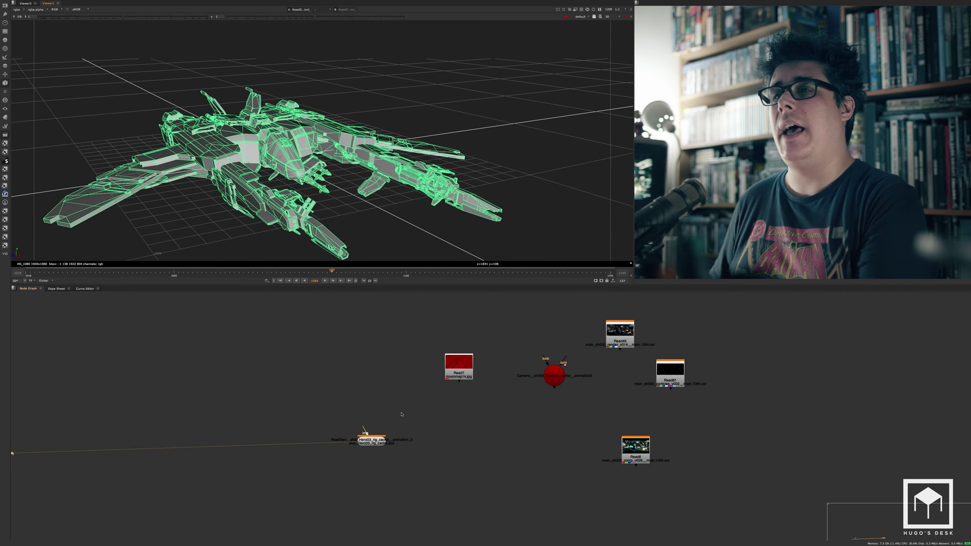
Add an ApplyMaterial node below the ship's ReadGeo node
scroll(361, 409, "up", 3)
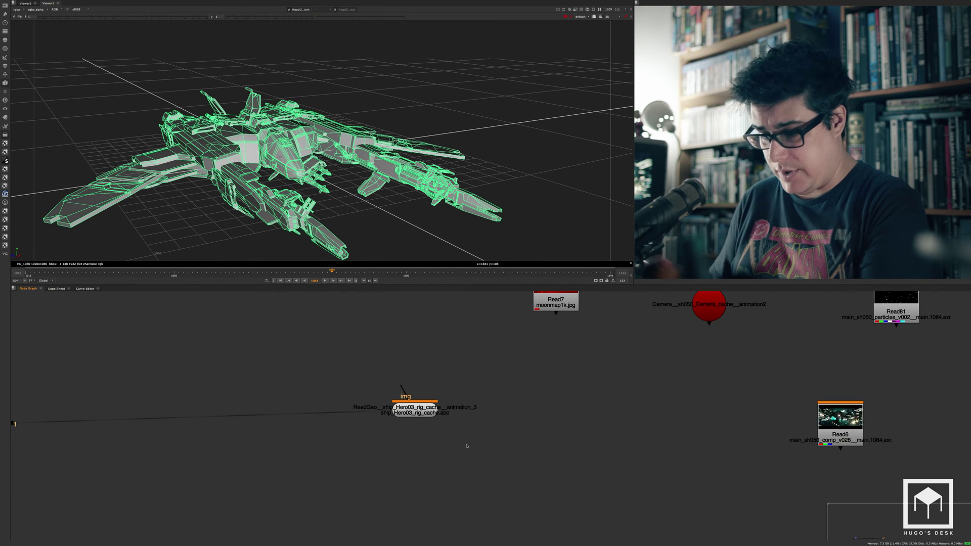
key("Tab")
type("ap")
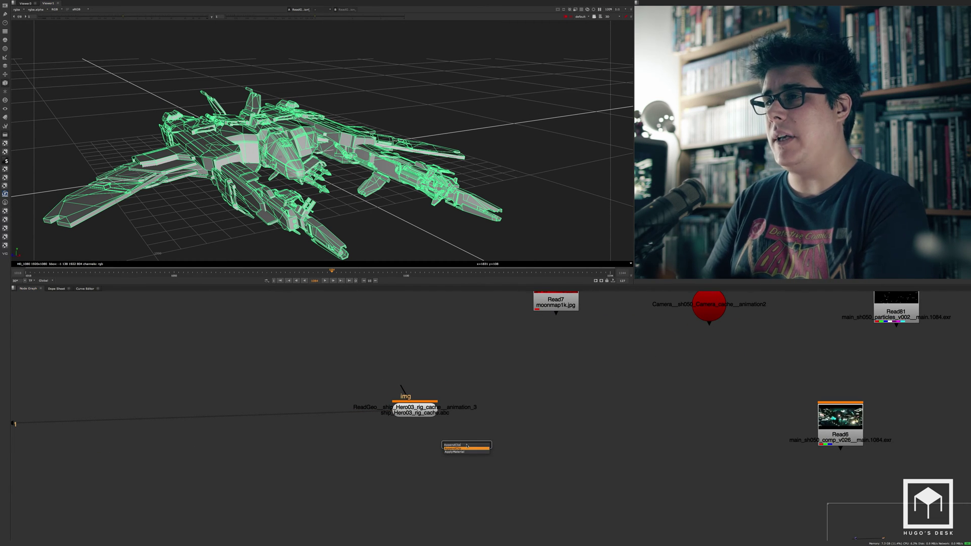
left_click(466, 452)
scroll(465, 444, "up", 1)
Add a FillMat node beside the ReadGeo node and dismiss its properties
left_click(526, 405)
key("Tab")
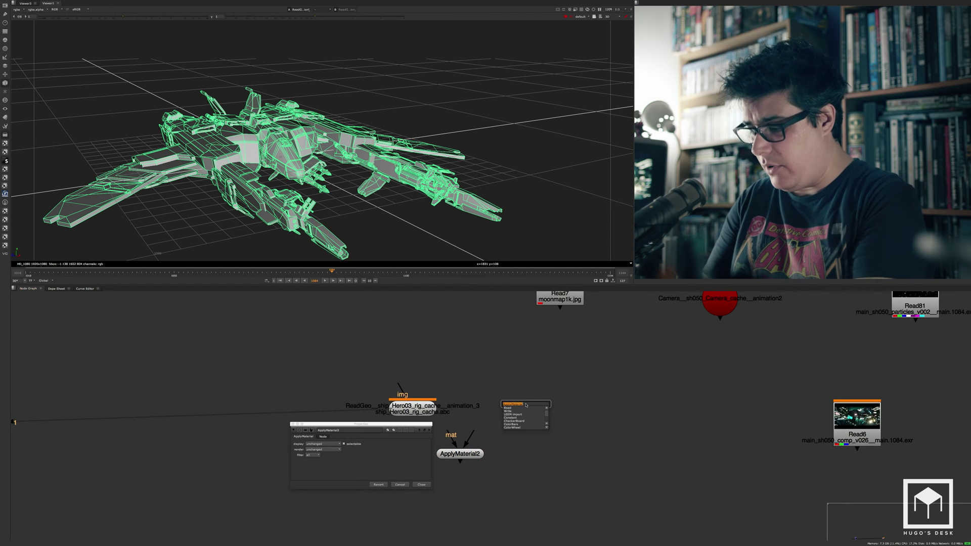
type("fil")
key("Return")
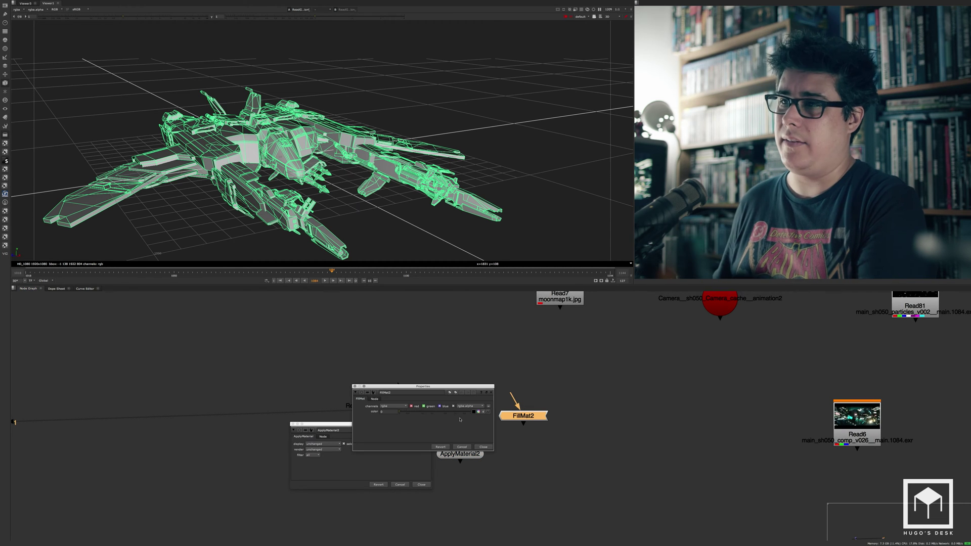
left_click(483, 447)
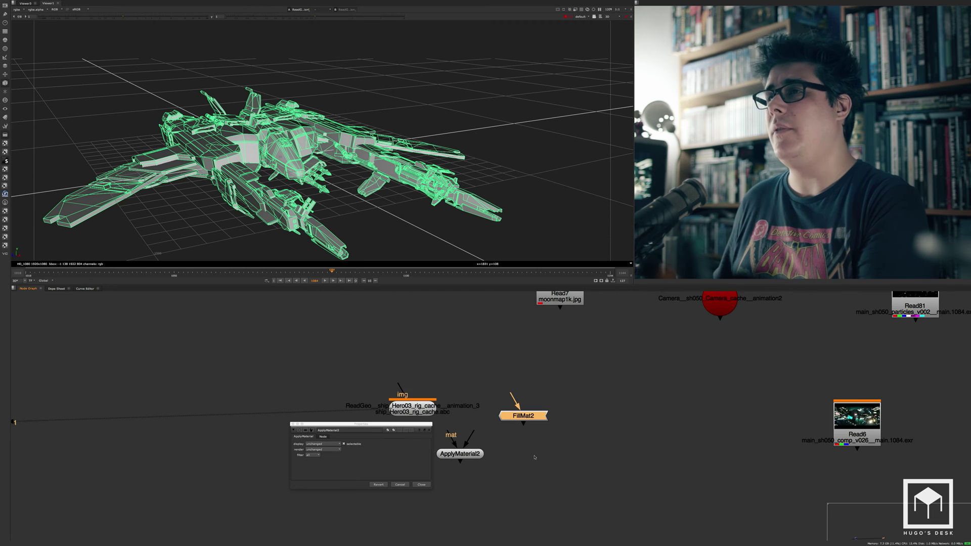
Connect ApplyMaterial to the ship geometry, feed FillMat into its mat input, and view the result
left_click(459, 454)
left_click(431, 482)
left_click_drag(471, 455, 513, 419)
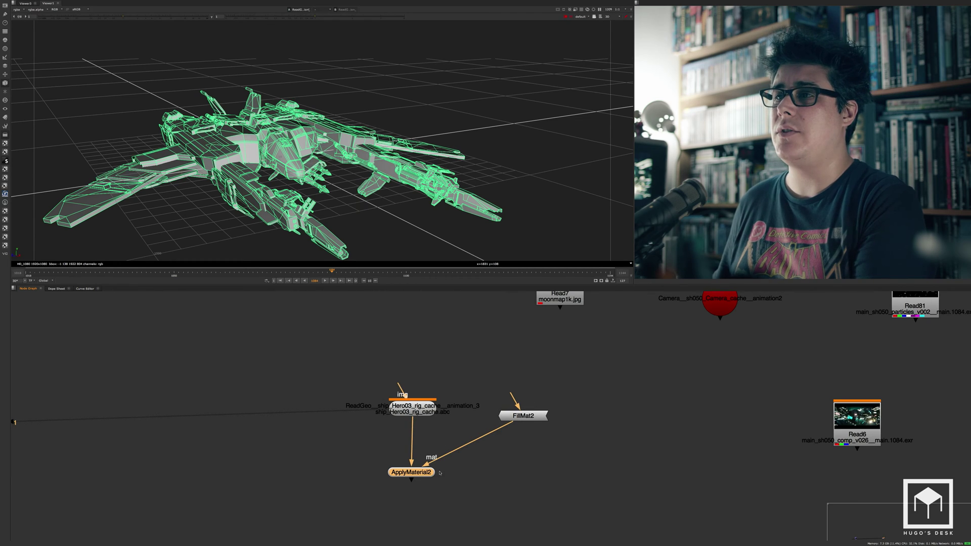
key("1")
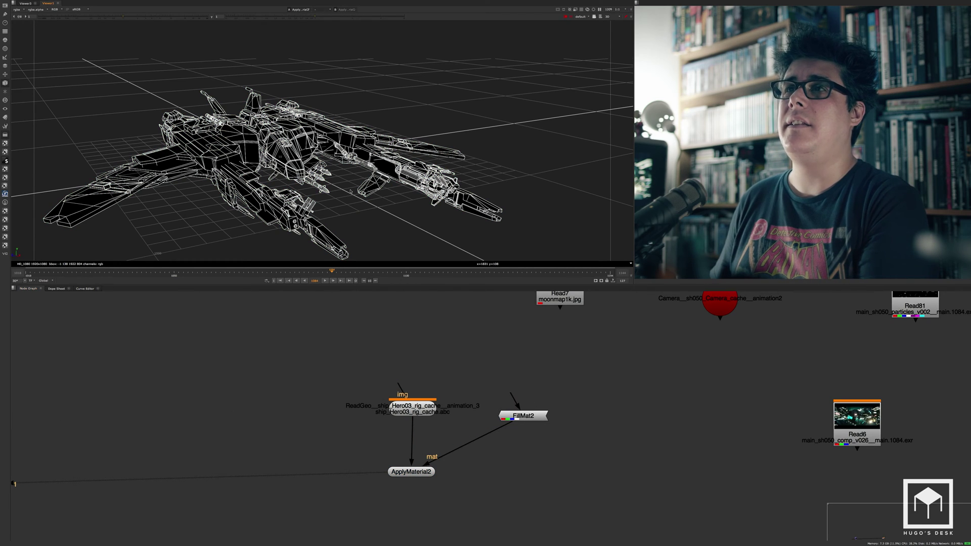
mouse_move(369, 204)
middle_mouse_down()
mouse_move(438, 179)
mouse_move(364, 159)
mouse_move(303, 208)
mouse_move(372, 204)
middle_mouse_up()
Add a ScanlineRender node next to the shot camera and dismiss its properties
key("Tab")
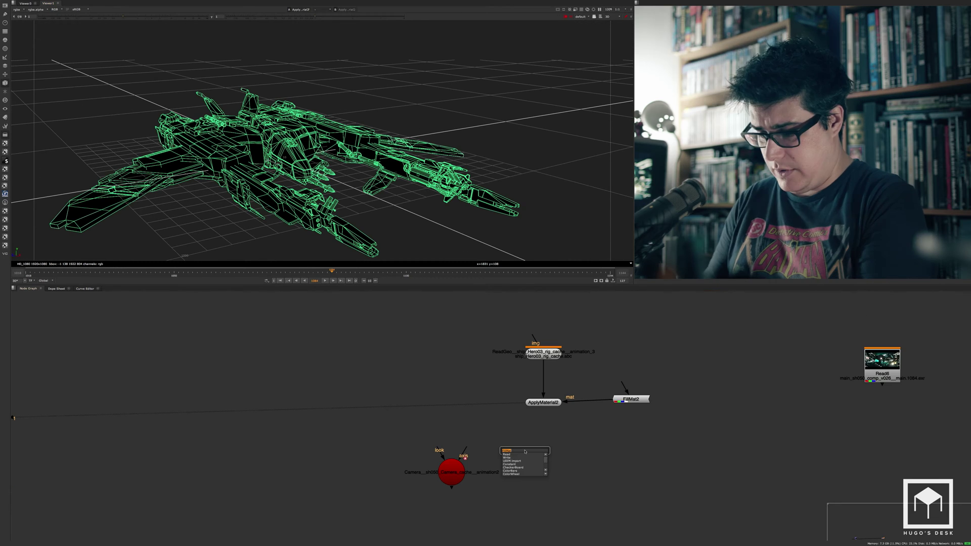
type("sc")
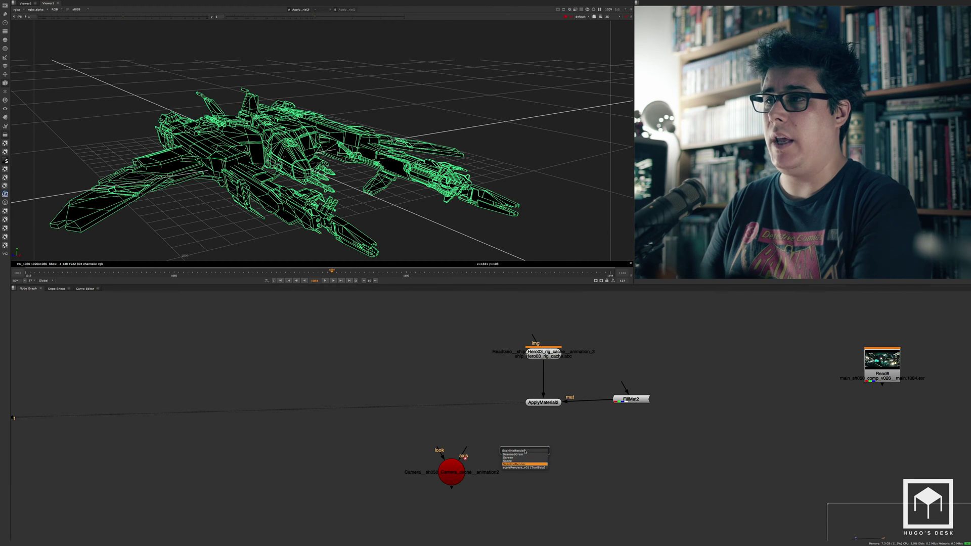
key("Down")
key("Return")
scroll(524, 452, "down", 1)
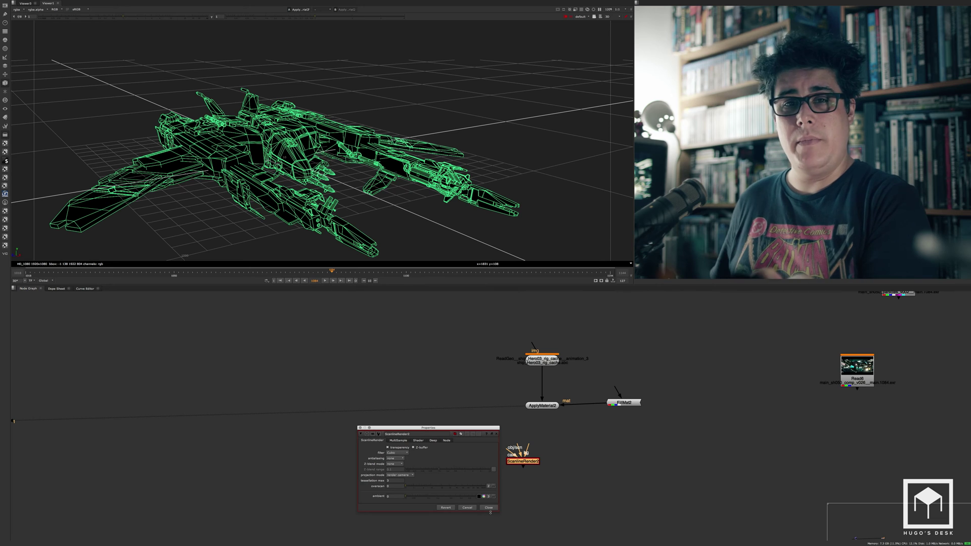
left_click(489, 508)
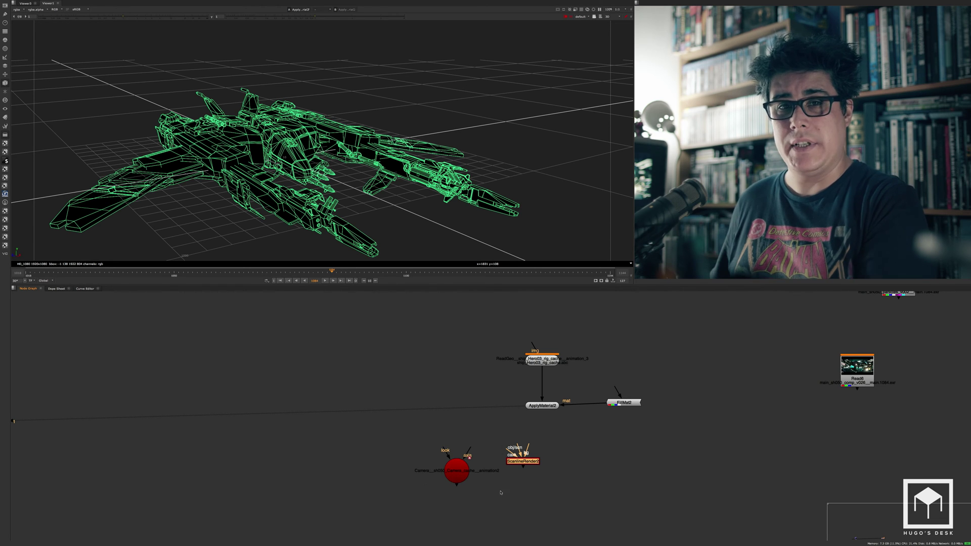
Connect ScanlineRender's cam input to the shot camera and its obj/scn input to ApplyMaterial
left_click_drag(523, 461, 541, 468)
left_click_drag(525, 456, 446, 465)
scroll(516, 456, "up", 2)
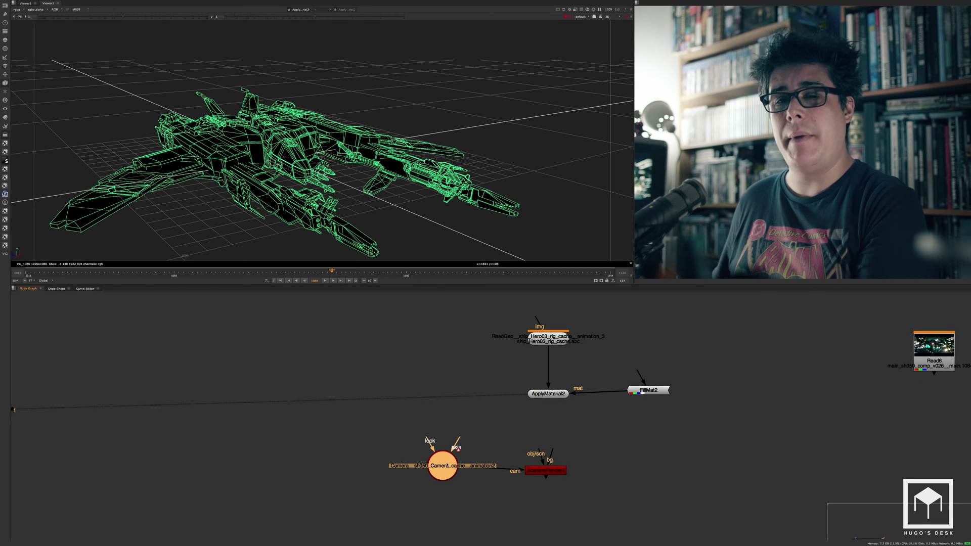
left_click_drag(544, 449, 548, 394)
Insert a Scene node between ApplyMaterial and ScanlineRender and view the ship through the shot camera
left_click(601, 427)
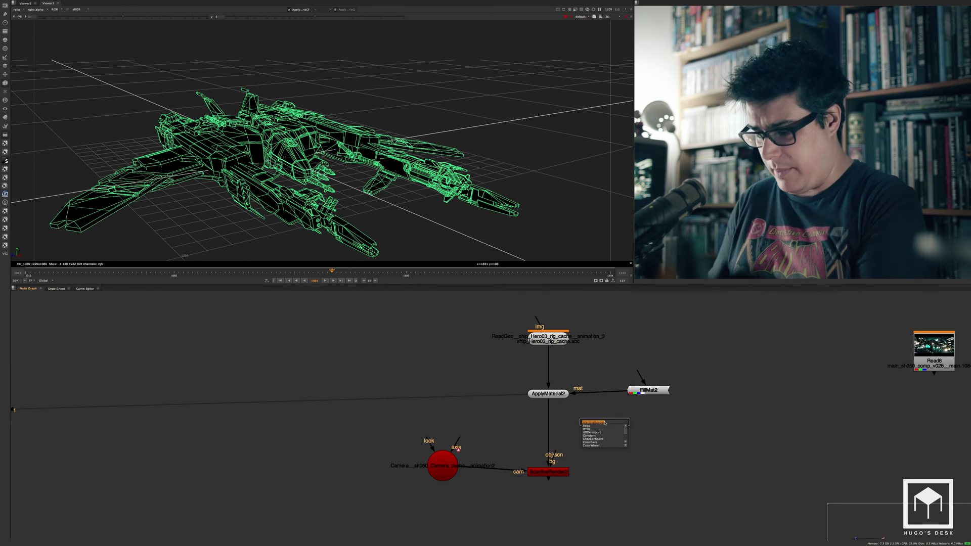
key("Tab")
type("s")
key("Down")
key("Down")
key("Return")
scroll(609, 431, "down", 1)
left_click(573, 454)
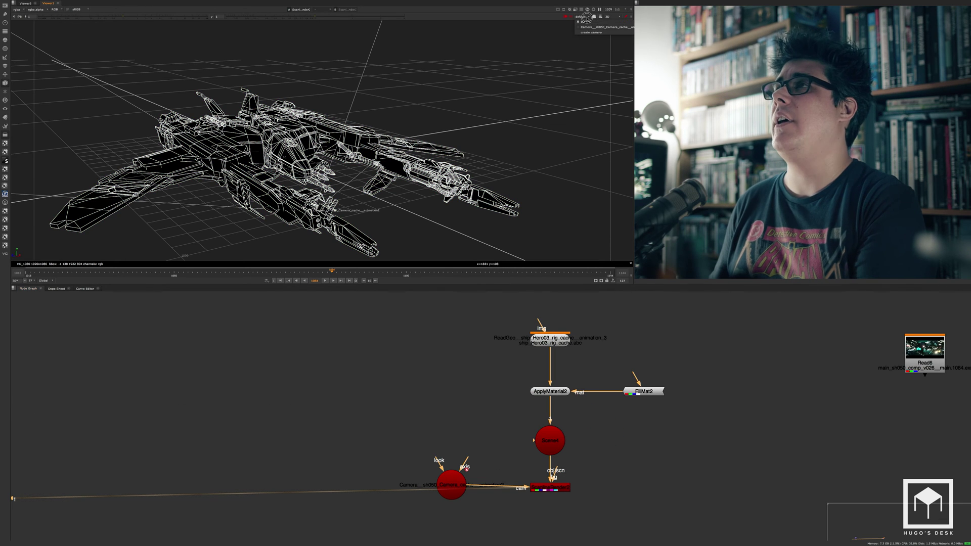
left_click(590, 27)
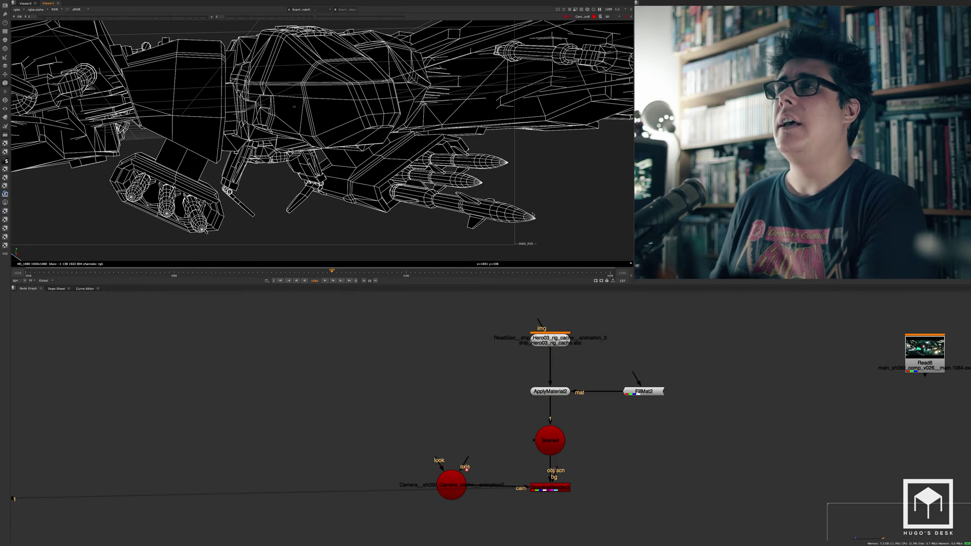
key("l")
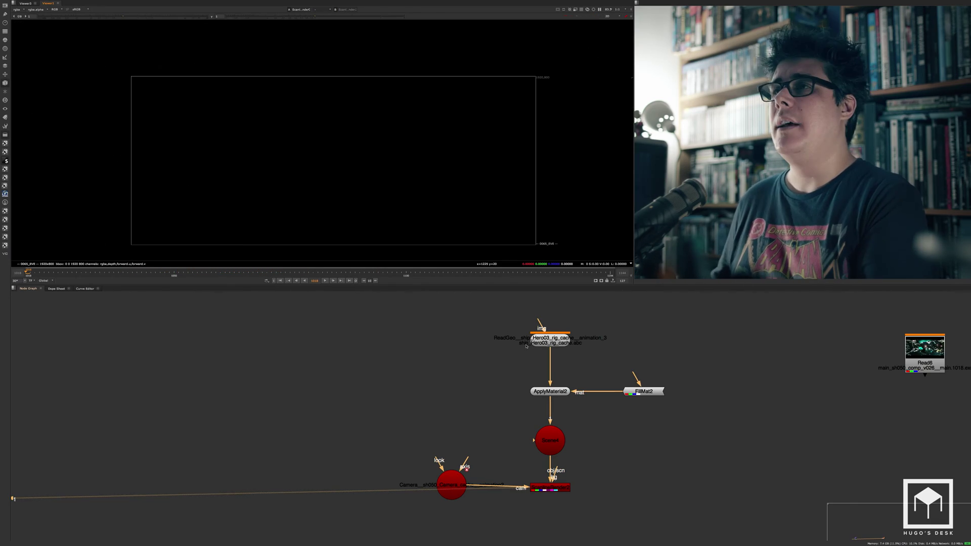
Add a CheckerBoard node beside the ship's ReadGeo node and display it in the viewer
key("Tab")
type("chr")
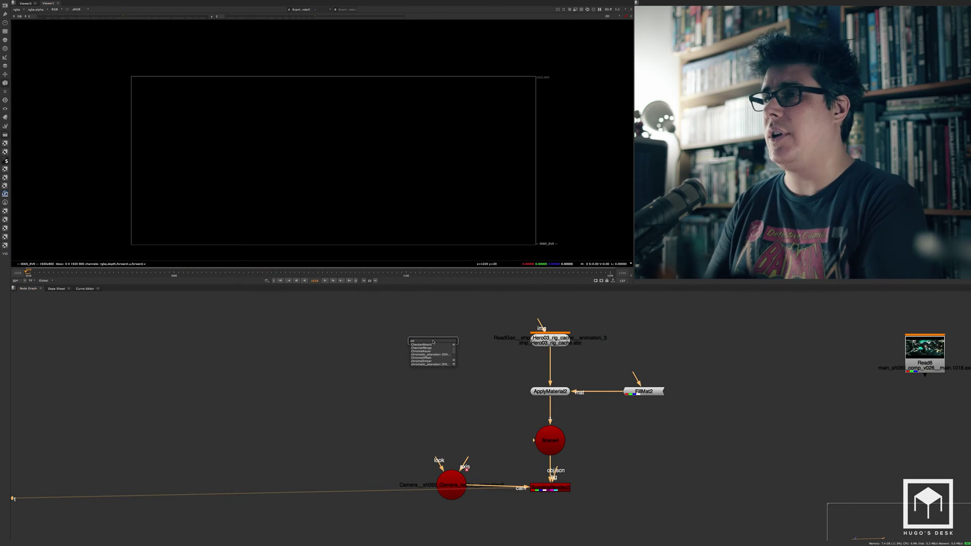
key("Return")
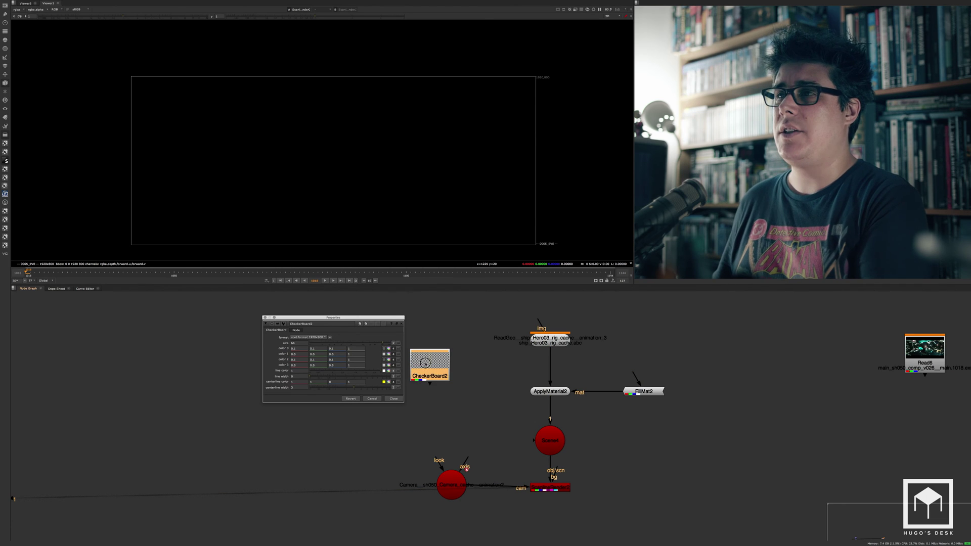
key("1")
Add a Card node fed by the CheckerBoard
key("Tab")
type("c")
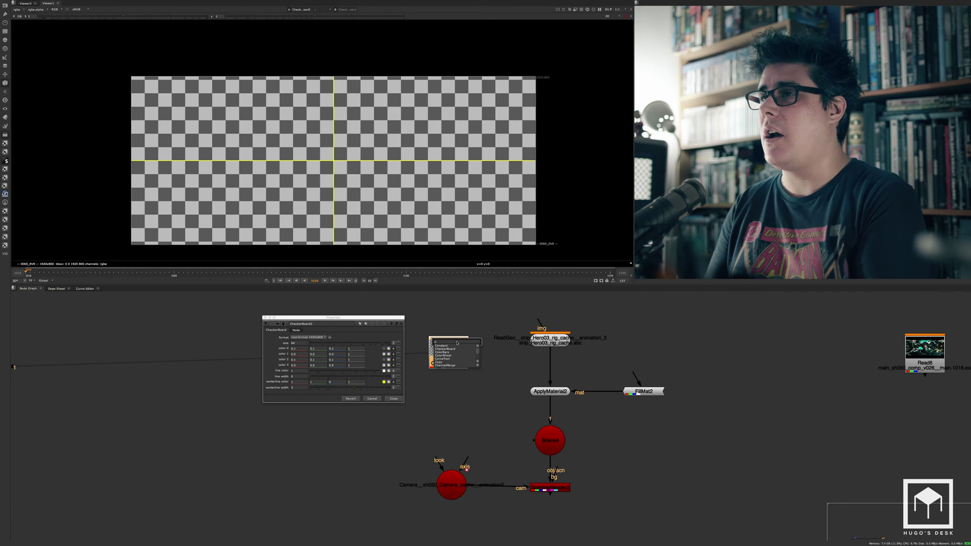
type("ard")
key("Return")
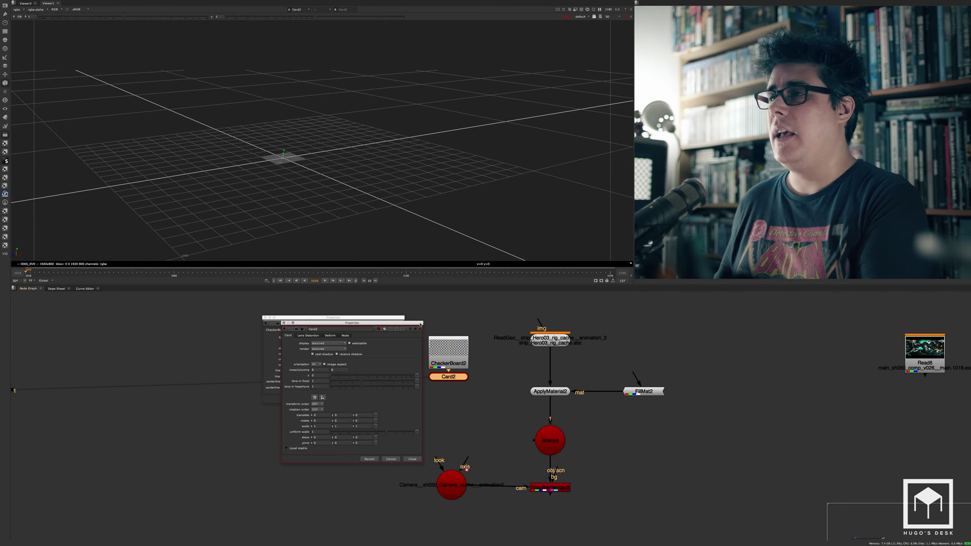
Connect the Card to the Scene node, display the Scene in the viewer and close the open node properties
left_click(550, 436)
key("1")
left_click_drag(450, 384, 556, 440)
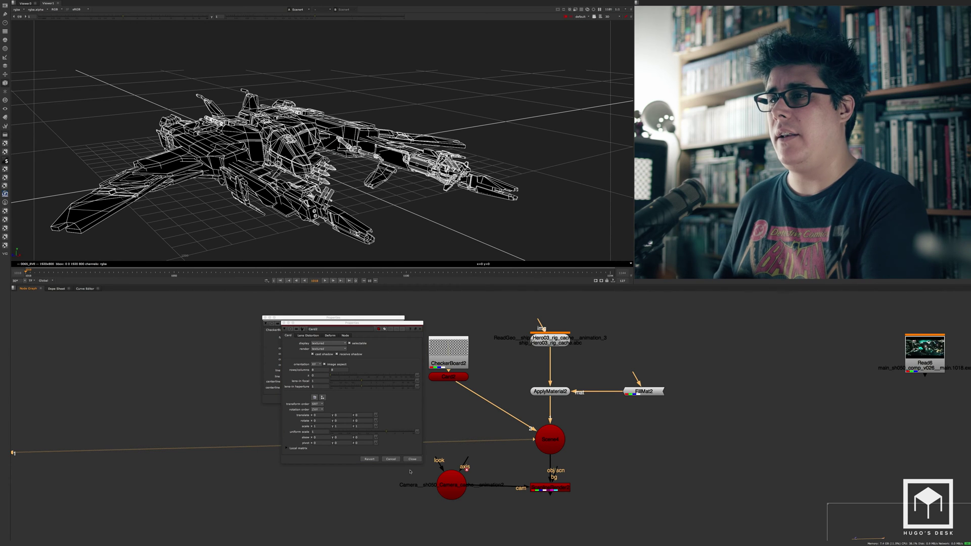
left_click(412, 459)
left_click(391, 397)
left_click(393, 398)
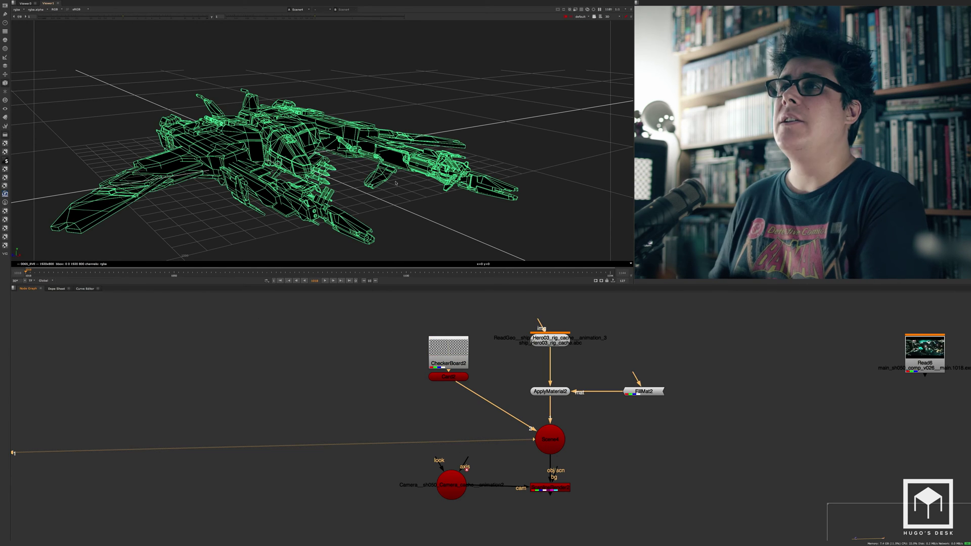
Set the Card's uniform scale to 100, rotate it about Y and shift it along Z near the cockpit
left_click_drag(453, 379, 454, 389)
double_click(454, 389)
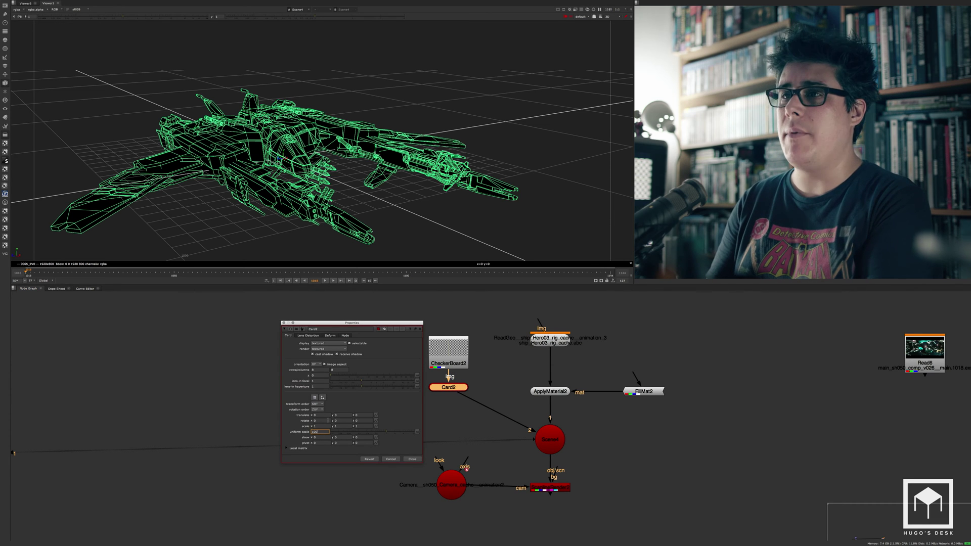
type("100")
key("Return")
key("Return")
scroll(322, 140, "up", 4)
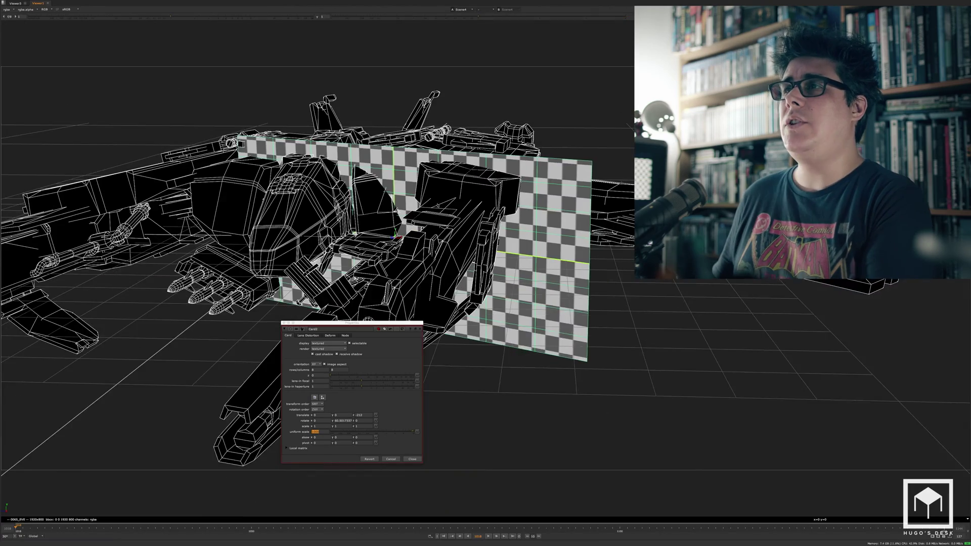
Enlarge the Card to a uniform scale of 1400 and slide it sideways behind the ship's cockpit
middle_click_drag(323, 252, 414, 253)
mouse_move(468, 277)
middle_mouse_down()
mouse_move(474, 309)
mouse_move(456, 291)
middle_mouse_up()
left_click(323, 432)
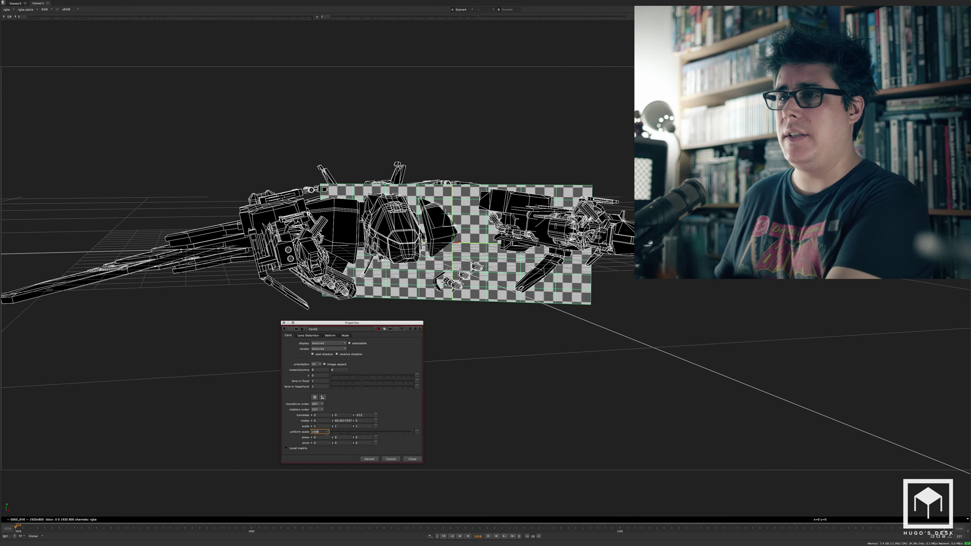
key("Up")
key("Up")
key("Up")
key("Up")
left_click_drag(454, 244, 405, 245)
middle_click_drag(449, 213, 494, 227)
key("space")
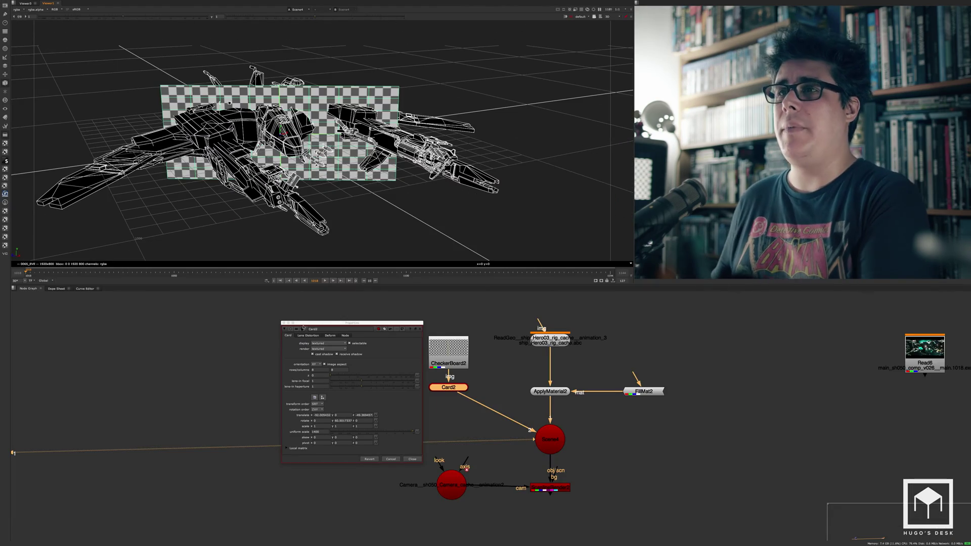
Close the Card's properties, display the ScanlineRender output, check the holdout in its alpha channel and play the shot
left_click(284, 323)
left_click(550, 487)
key("1")
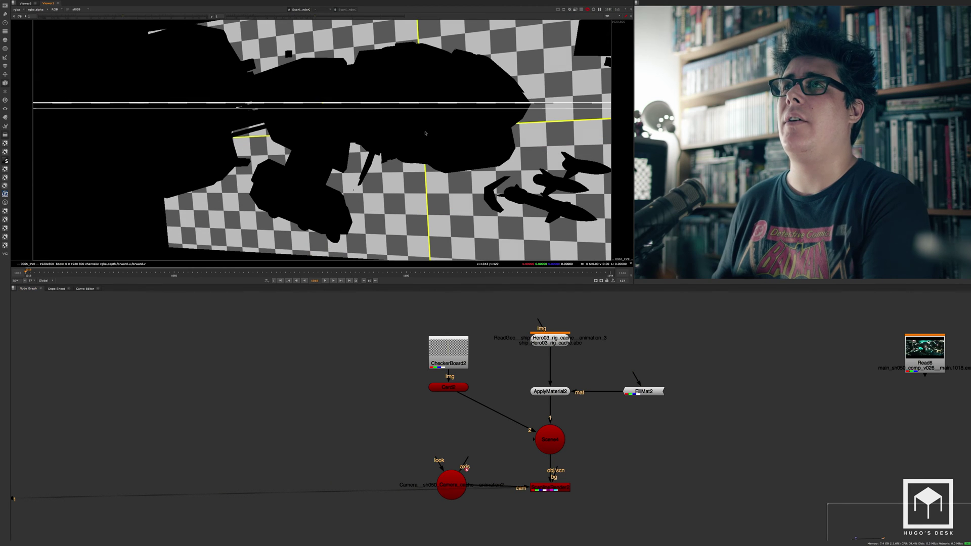
scroll(428, 133, "down", 3)
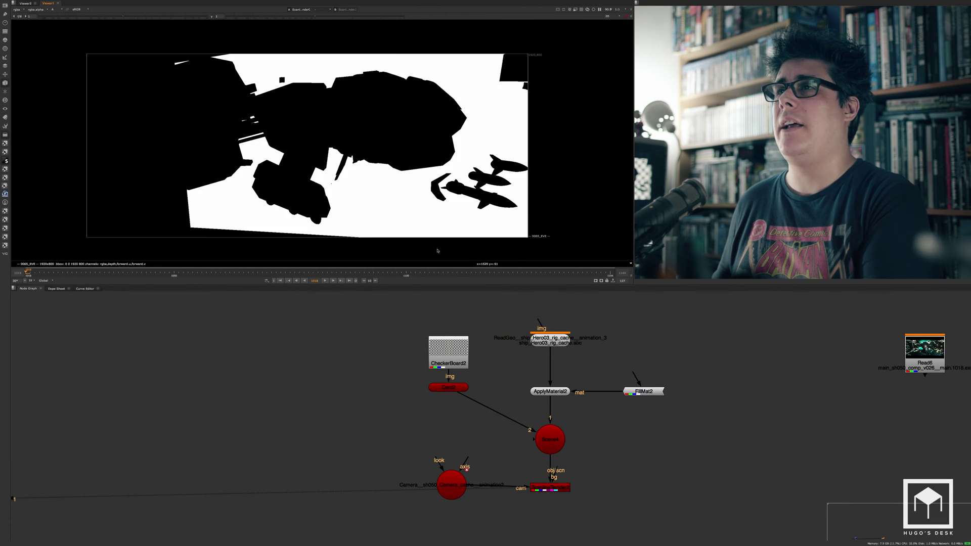
key("a")
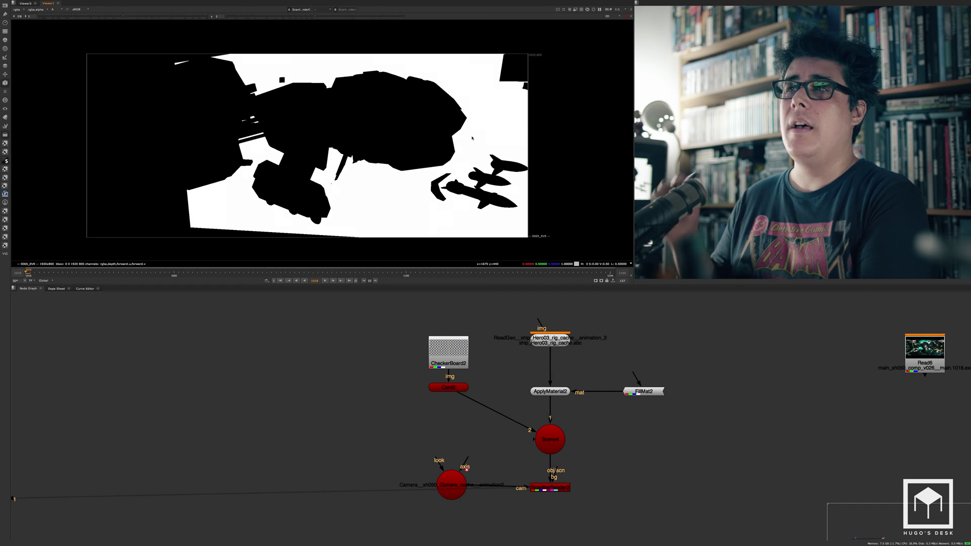
key("a")
scroll(475, 134, "down", 1)
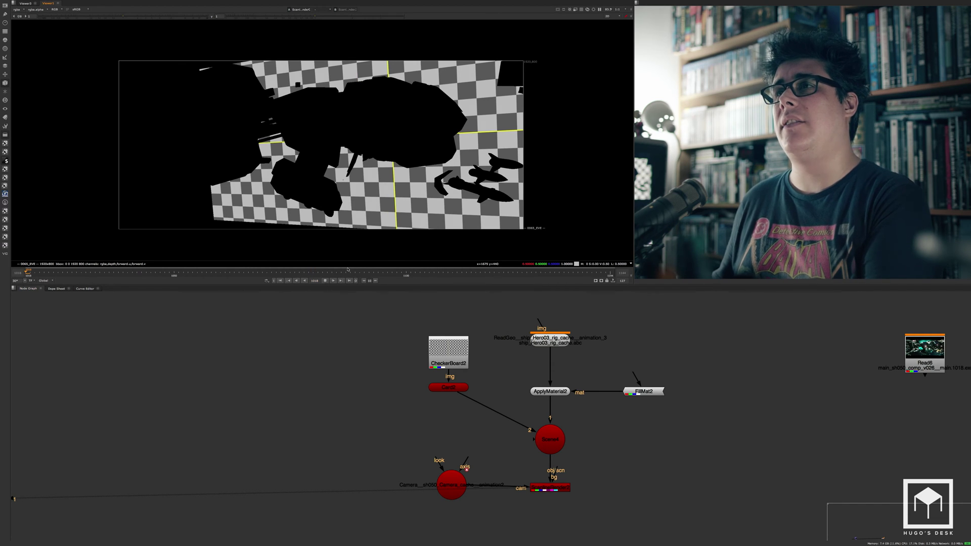
key("l")
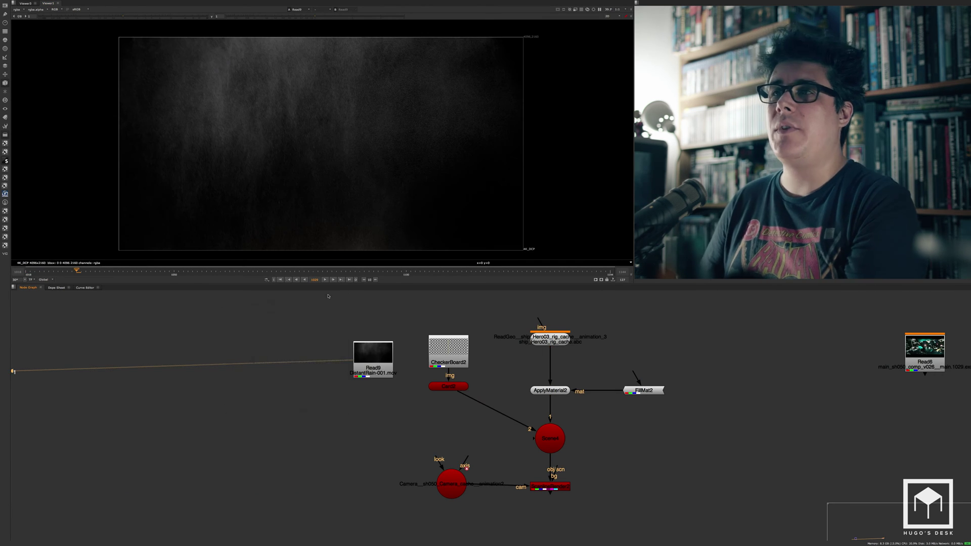
Play the DistantRain-001.mov clip in an enlarged viewer to examine the rain texture, and stop playback
left_click(324, 280)
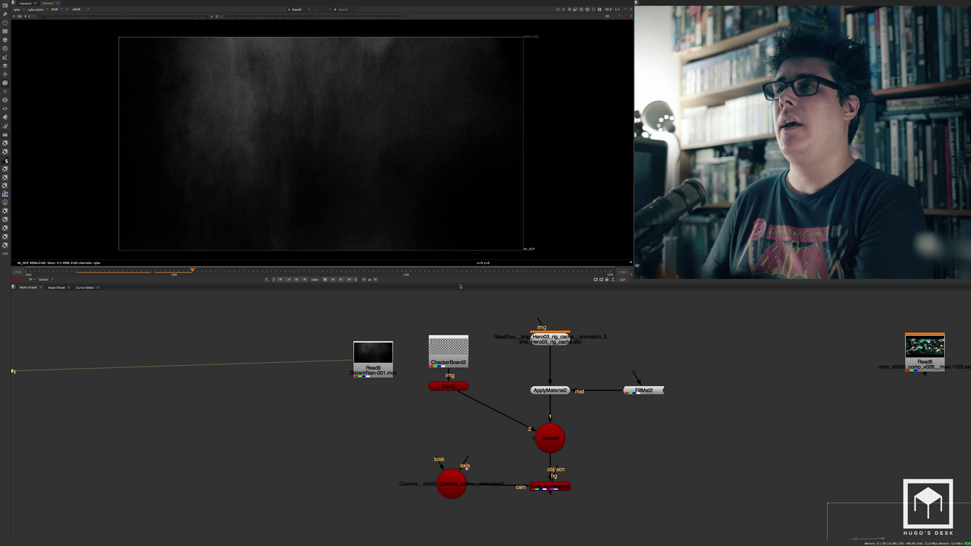
left_click_drag(460, 286, 460, 315)
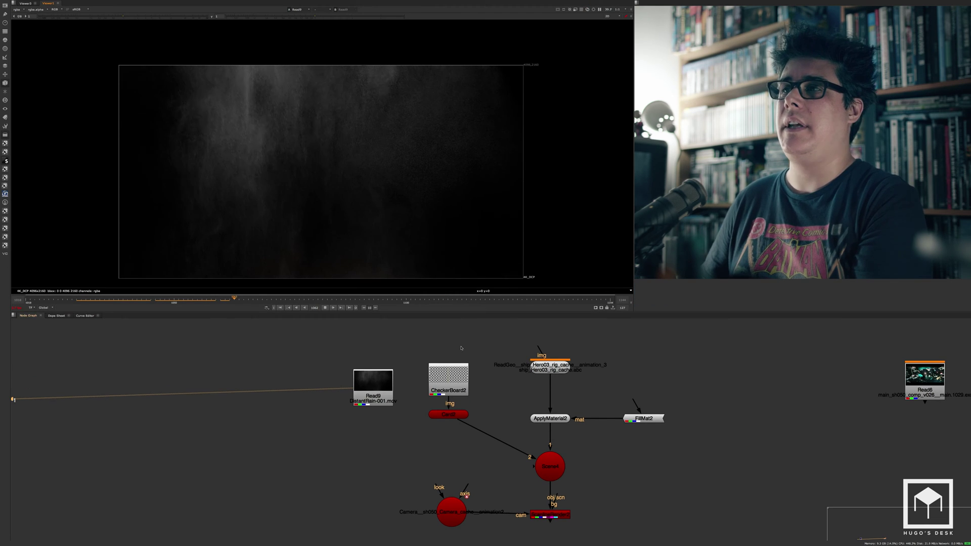
scroll(413, 238, "up", 3)
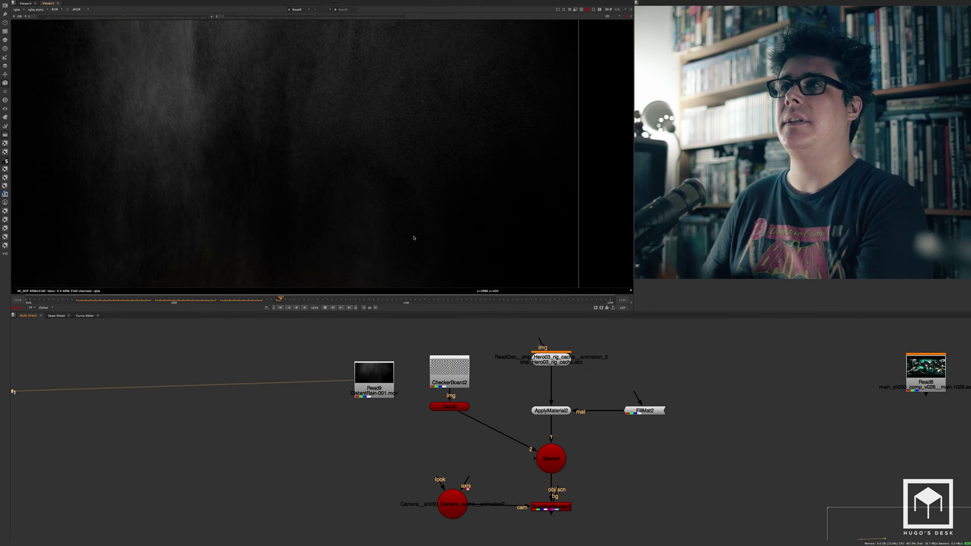
scroll(399, 218, "down", 2)
middle_click_drag(398, 221, 416, 218)
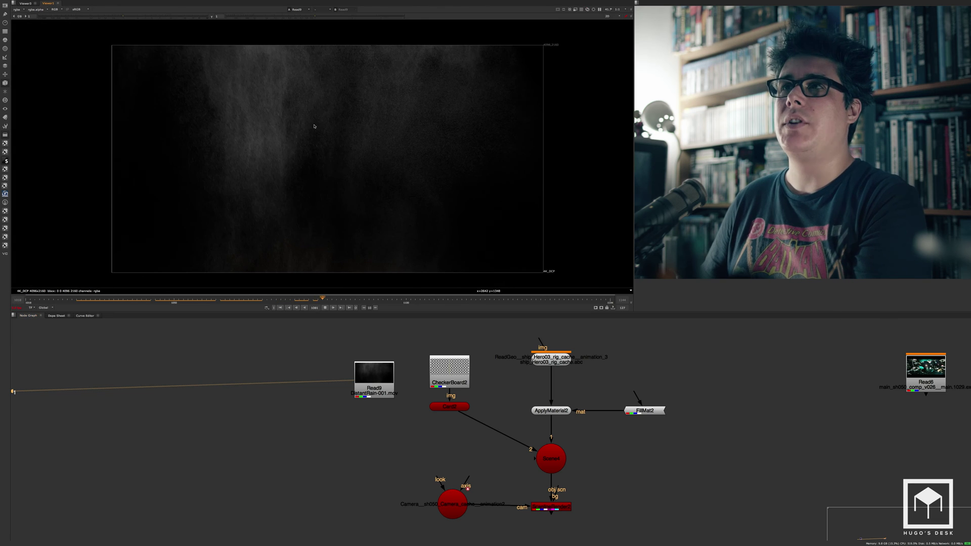
left_click(325, 307)
Feed the Card from the DistantRain-001.mov Read node instead of the CheckerBoard and display the Scene
left_click_drag(447, 395, 390, 383)
left_click_drag(449, 382, 453, 370)
left_click(547, 460)
key("1")
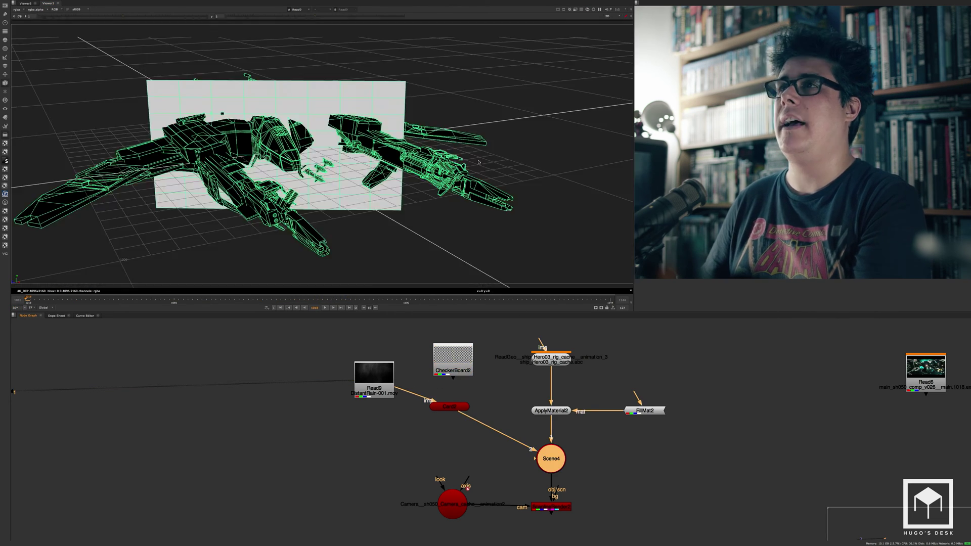
middle_click_drag(471, 112, 418, 102)
Display the ScanlineRender output in 2D and examine the rain card held out by the ship
left_click(552, 507)
key("1")
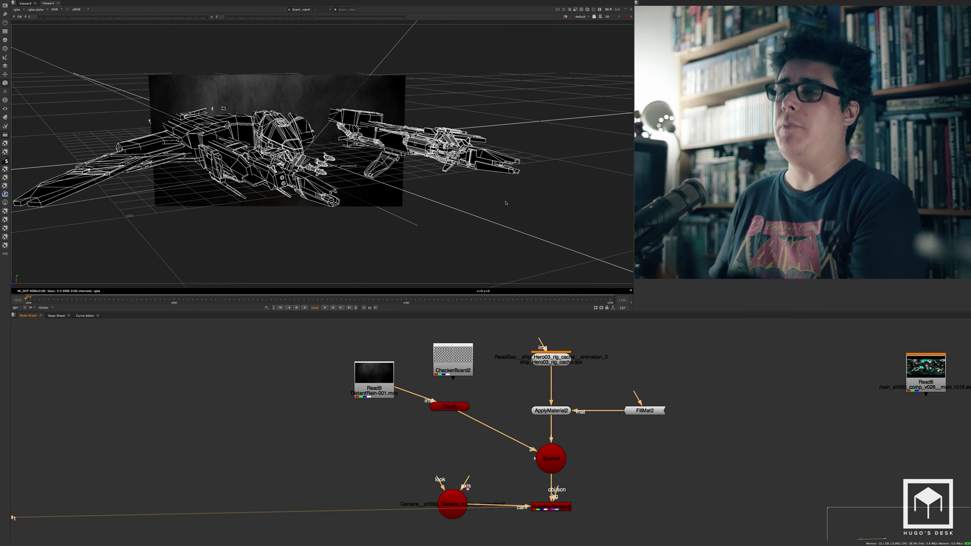
key("Tab")
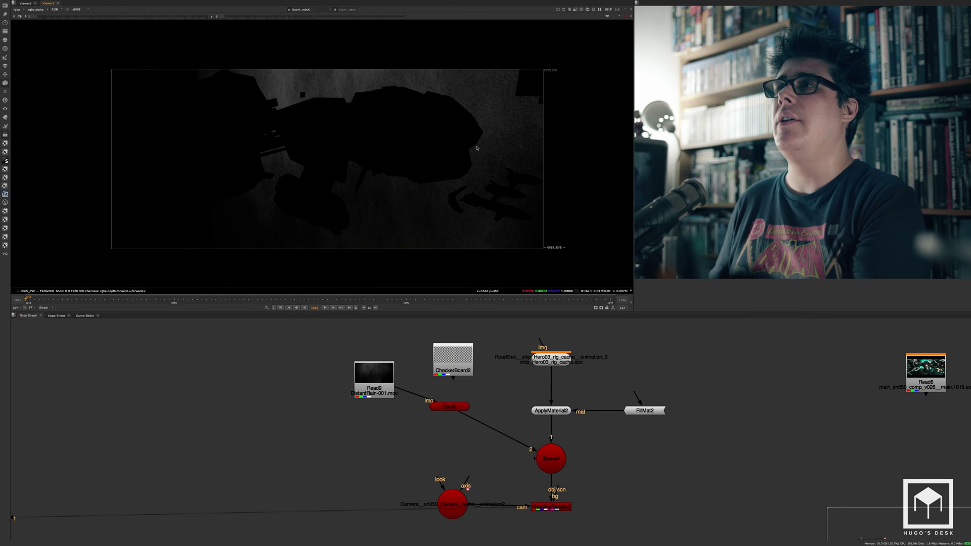
scroll(455, 151, "up", 3)
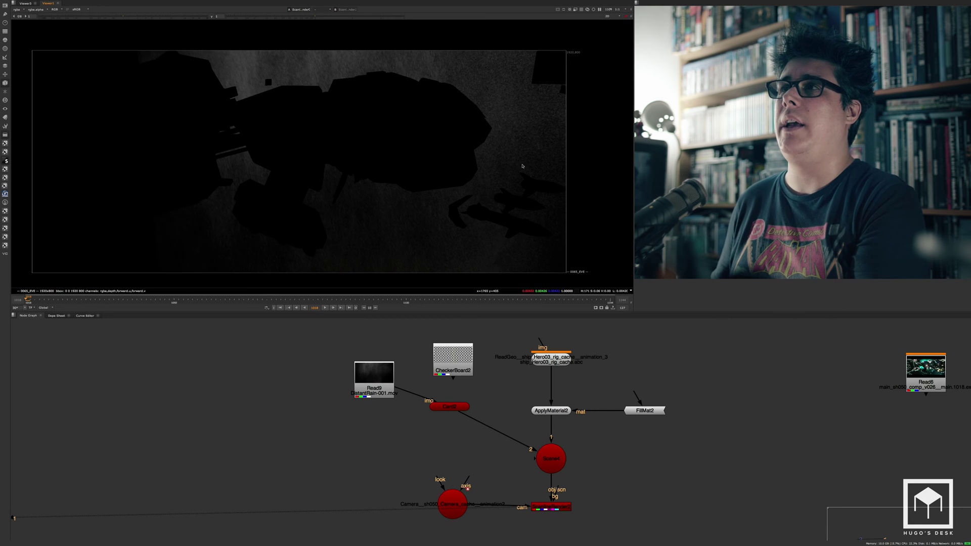
scroll(405, 192, "down", 1)
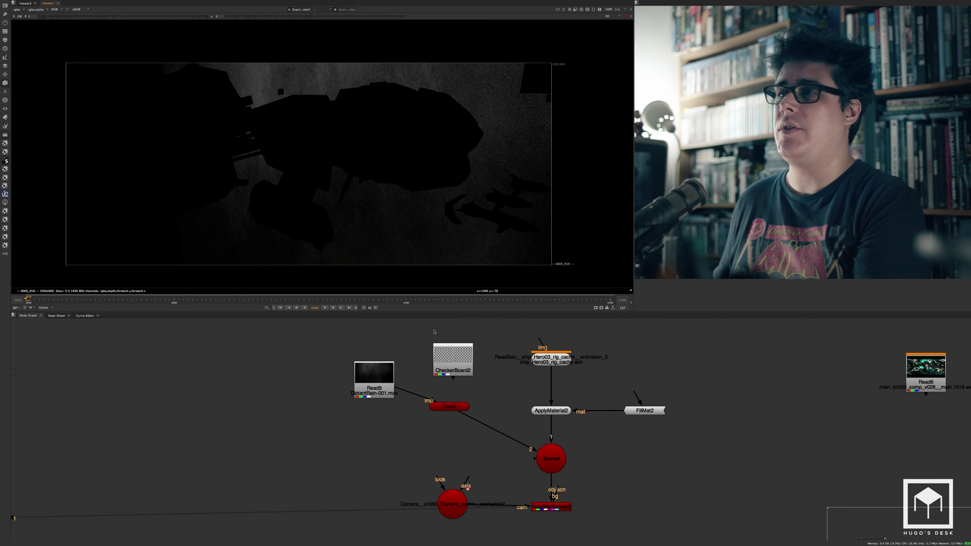
Display the rain Card by itself and in the Scene to inspect its borders around the ship
left_click(452, 405)
key("1")
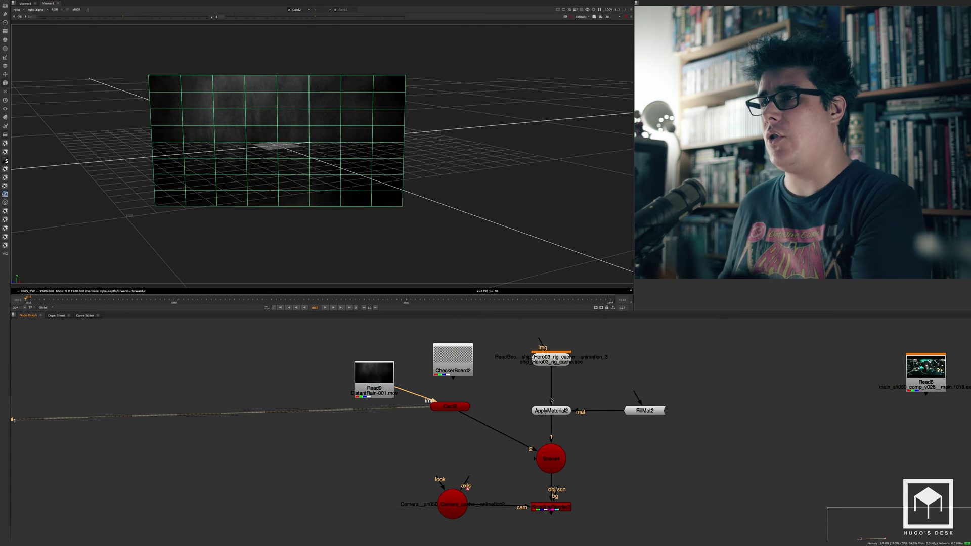
left_click(562, 467)
key("1")
left_click_drag(345, 178, 273, 189, "ctrl")
Move the DistantRain Read node away from the Card and insert a Crop node after it
left_click_drag(376, 388, 350, 371)
key("1")
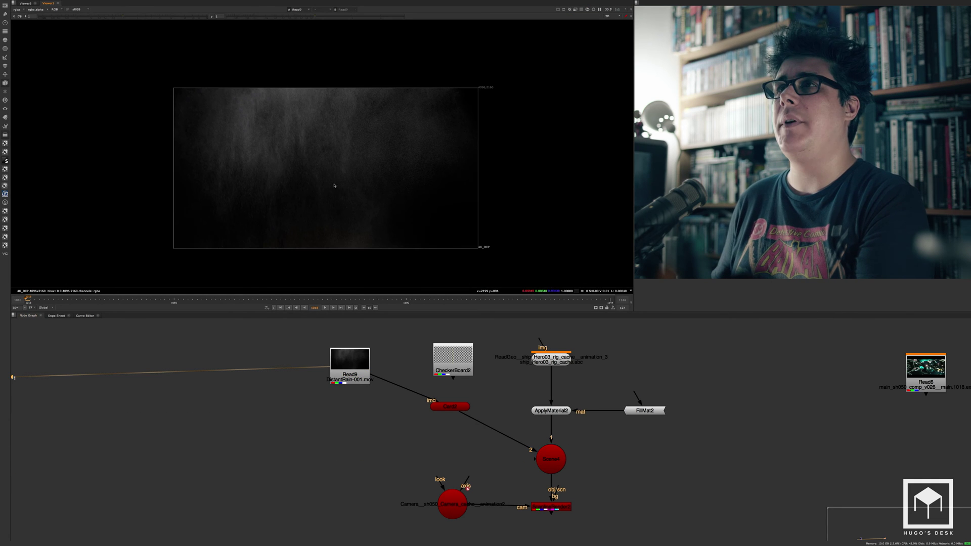
key("Tab")
type("cr")
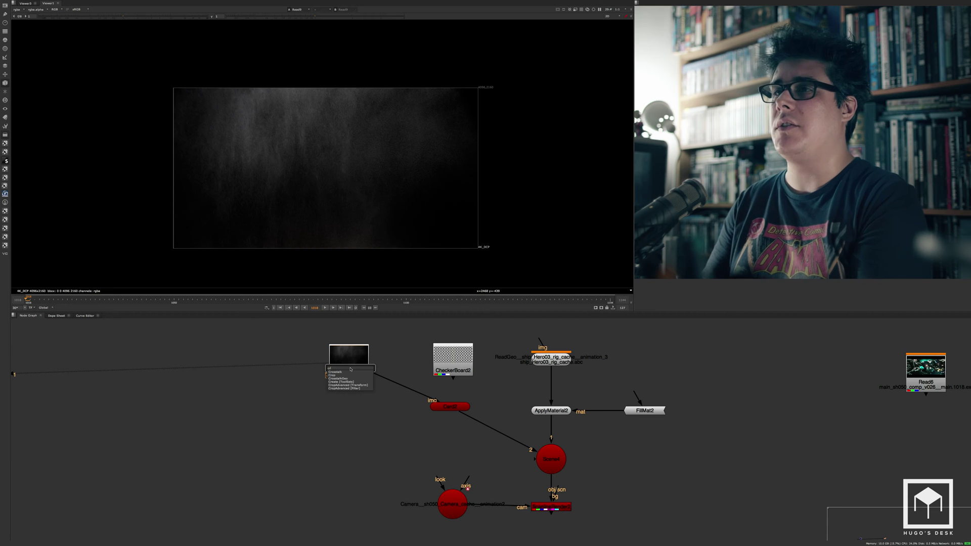
type("o")
key("Return")
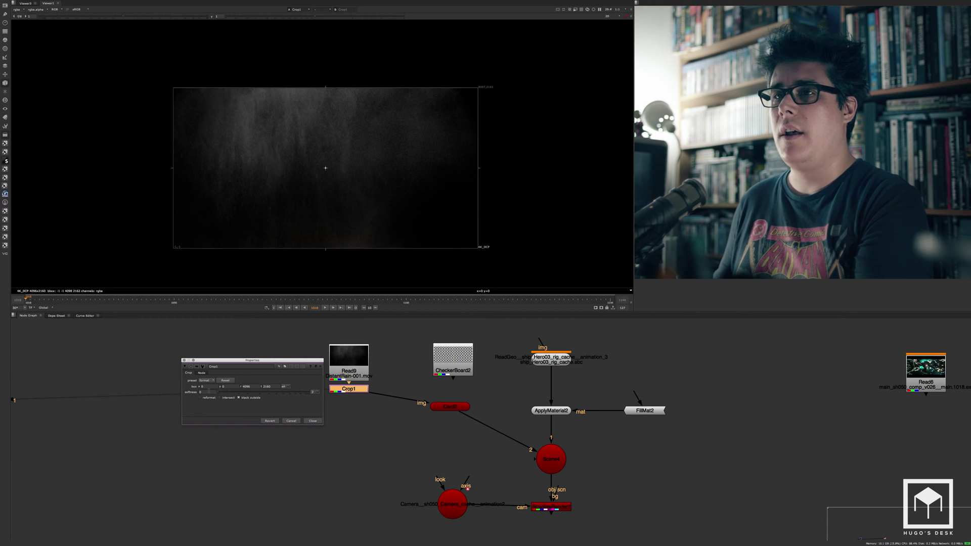
Soften the rain clip's borders by raising the Crop's softness above 100, and close its properties
type("100")
key("Return")
key("Up")
key("Up")
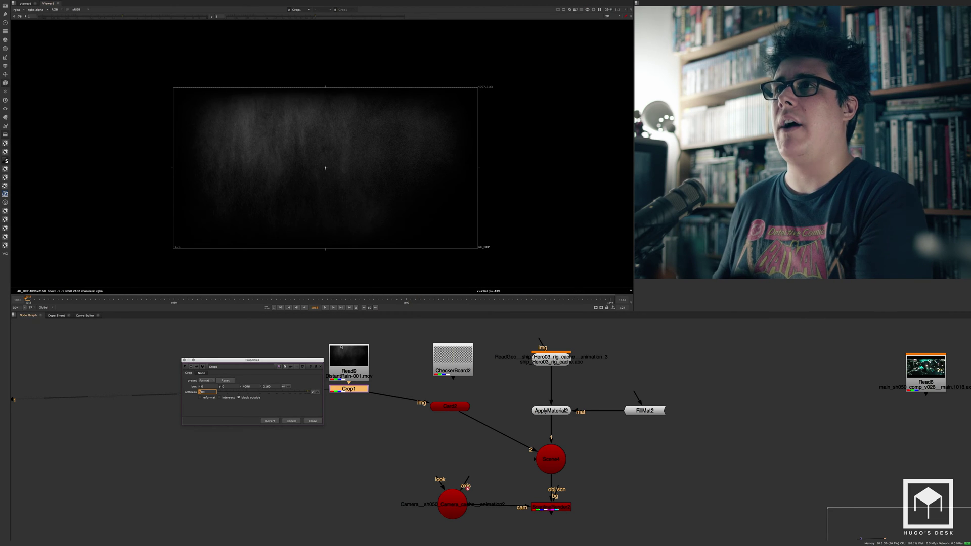
left_click(313, 420)
Display the Scene, reduce the Card's uniform scale and move the Card sideways to stand beside the cockpit
left_click(550, 459)
key("1")
left_click(455, 418)
double_click(450, 407)
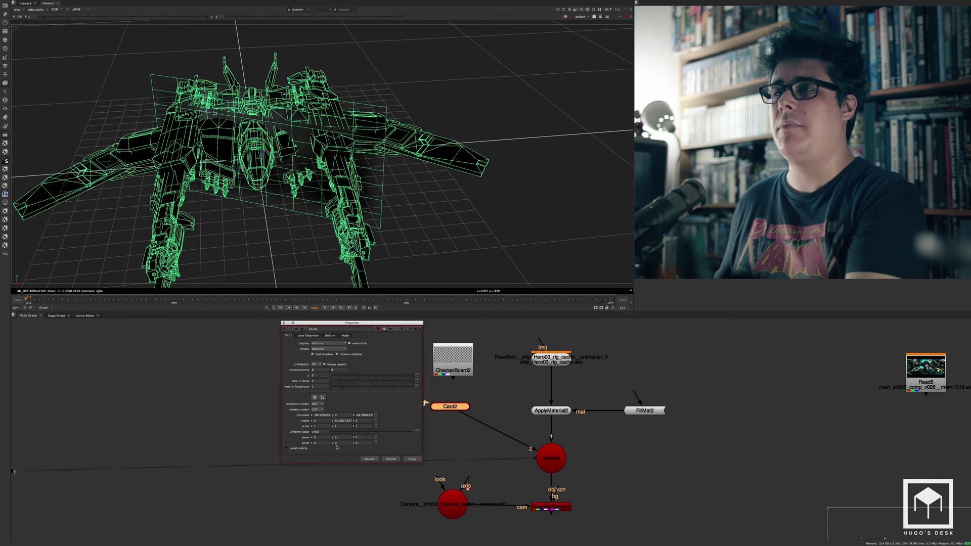
left_click(316, 432)
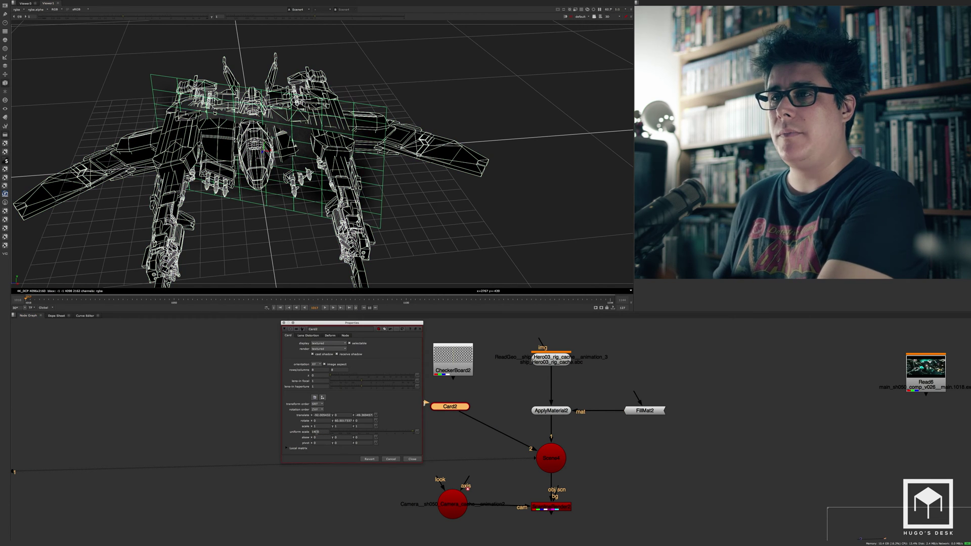
key("Down")
key("Down")
key("Down")
key("Down")
key("Down")
key("Down")
key("Down")
key("Down")
left_click_drag(270, 150, 317, 154)
scroll(302, 155, "up", 5)
scroll(297, 116, "down", 5)
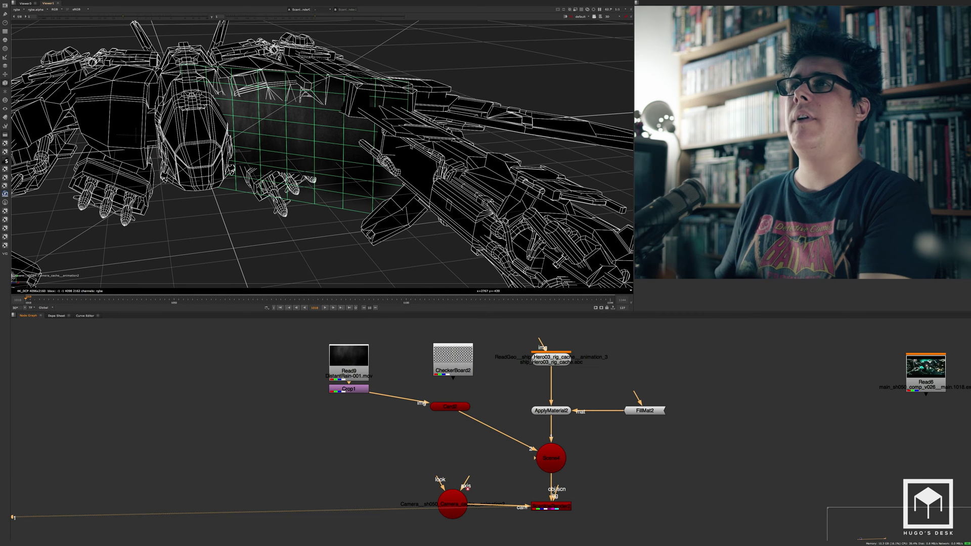
Look through the locked shot camera in the 3D view and play the animation to check the card's placement
left_click(580, 18)
left_click(591, 26)
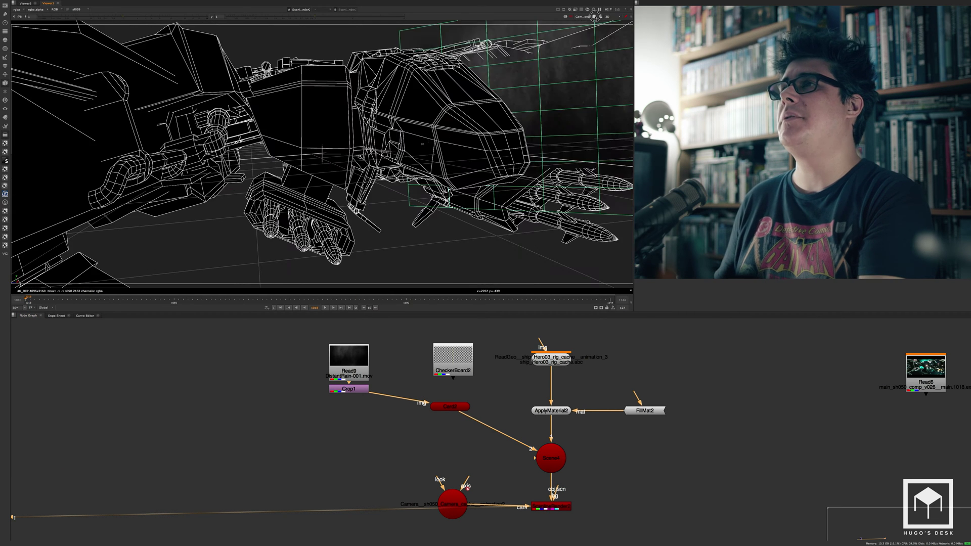
left_click(326, 309)
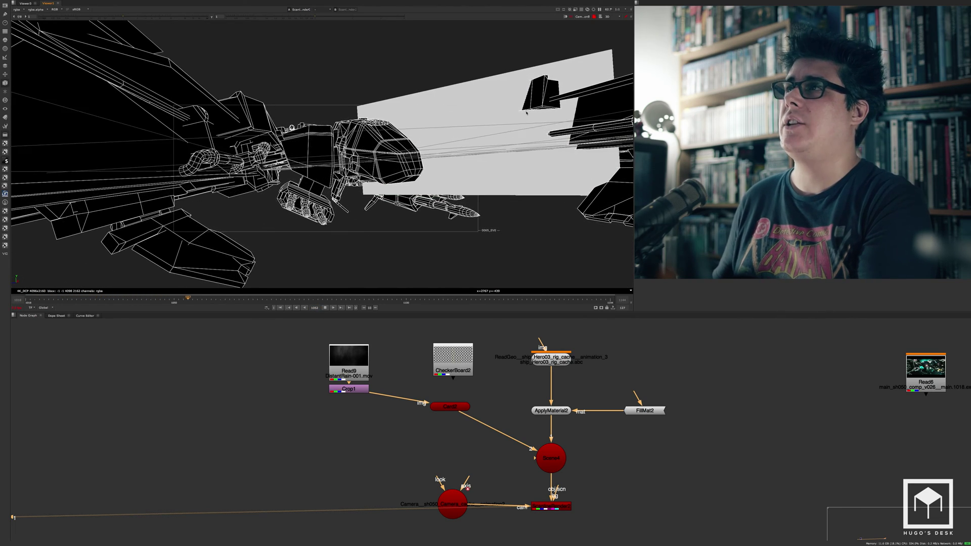
Display an enlarged view of the ScanlineRender output and return to the first frame
left_click(551, 506)
key("1")
scroll(424, 172, "up", 3)
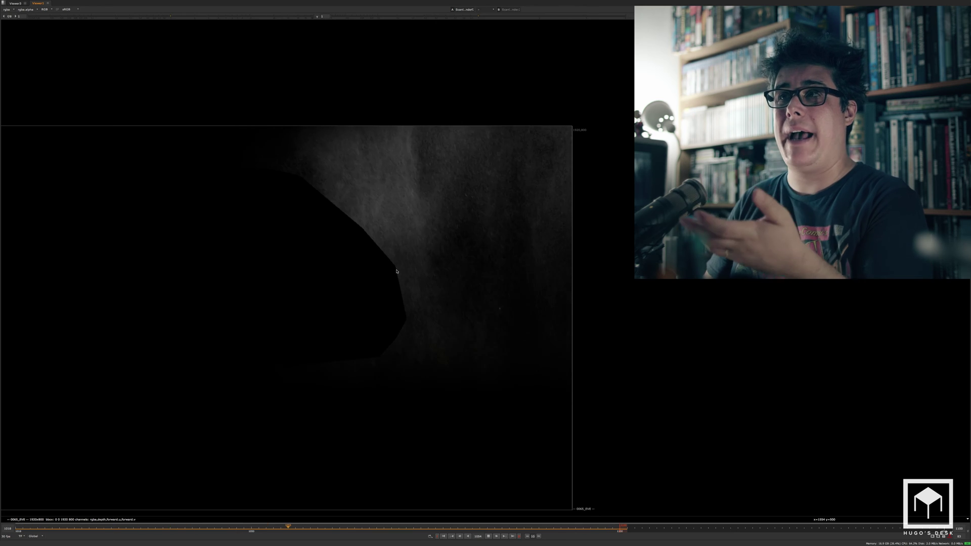
key("Home")
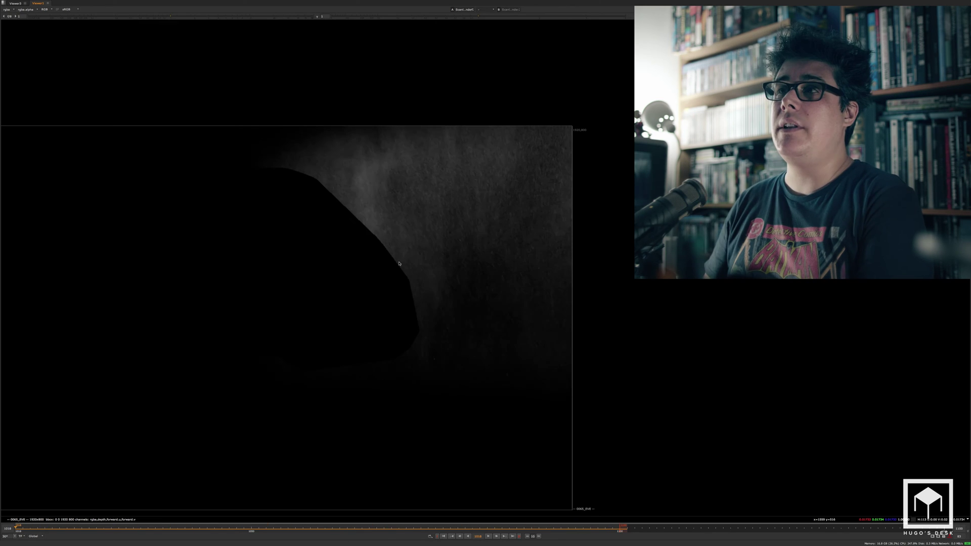
Examine the cockpit's holdout edge against the rain up close in the rendered frame
scroll(393, 265, "up", 8)
scroll(393, 265, "down", 2)
middle_click_drag(386, 279, 451, 359)
middle_click_drag(354, 256, 330, 194)
middle_click_drag(411, 305, 394, 266)
scroll(435, 265, "up", 1)
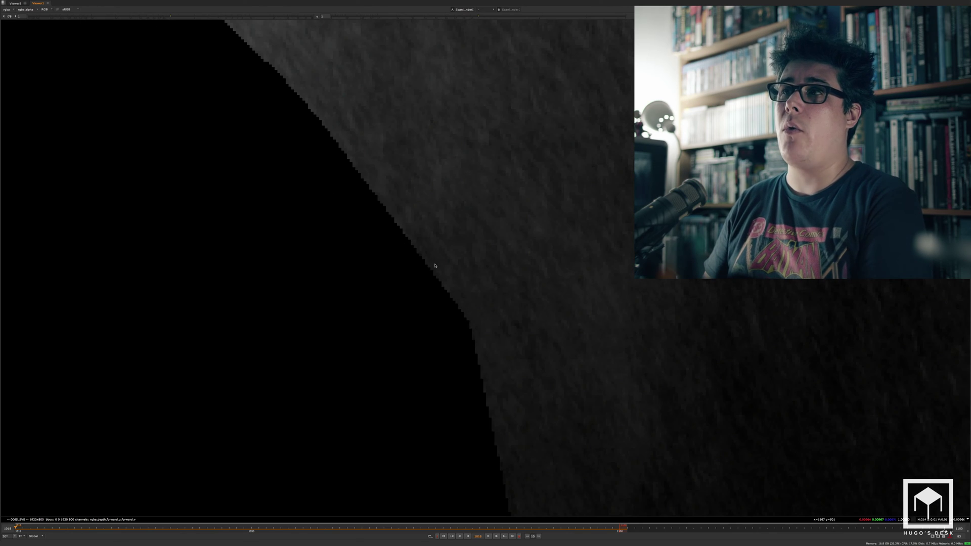
middle_click_drag(347, 166, 488, 310)
middle_click_drag(412, 213, 454, 265)
scroll(455, 264, "down", 4)
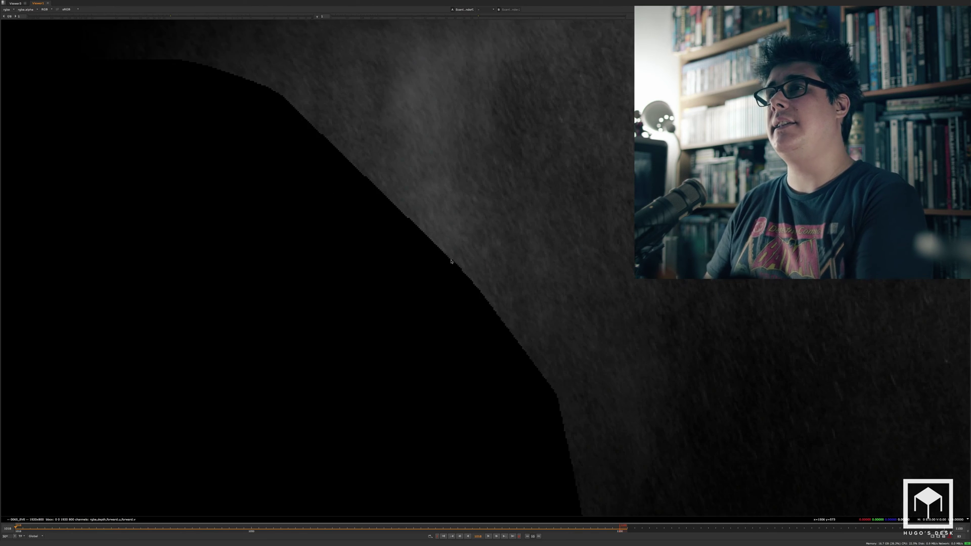
key("space")
scroll(543, 176, "down", 3)
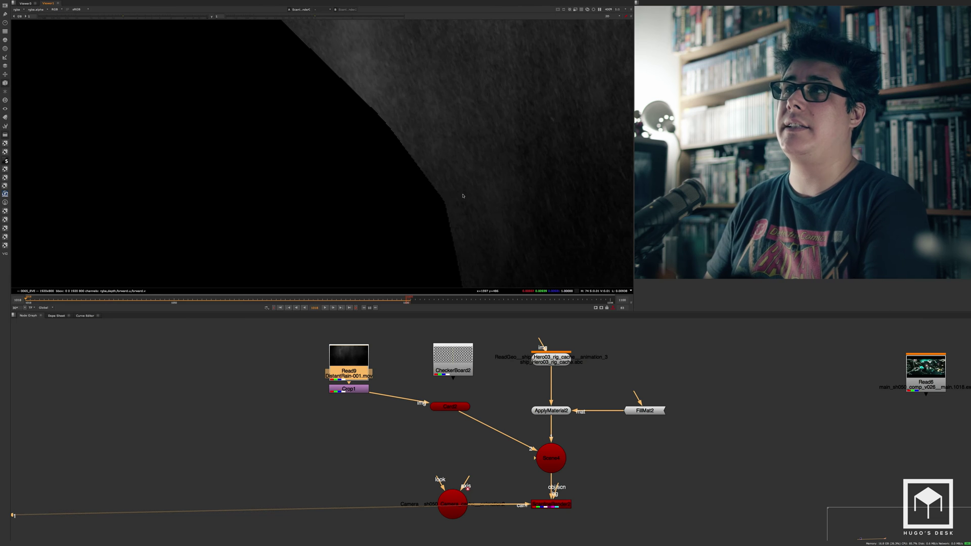
Set the ScanlineRender's antialiasing to high and inspect the cockpit's holdout edge up close
scroll(459, 200, "down", 1)
left_click_drag(461, 312, 461, 323)
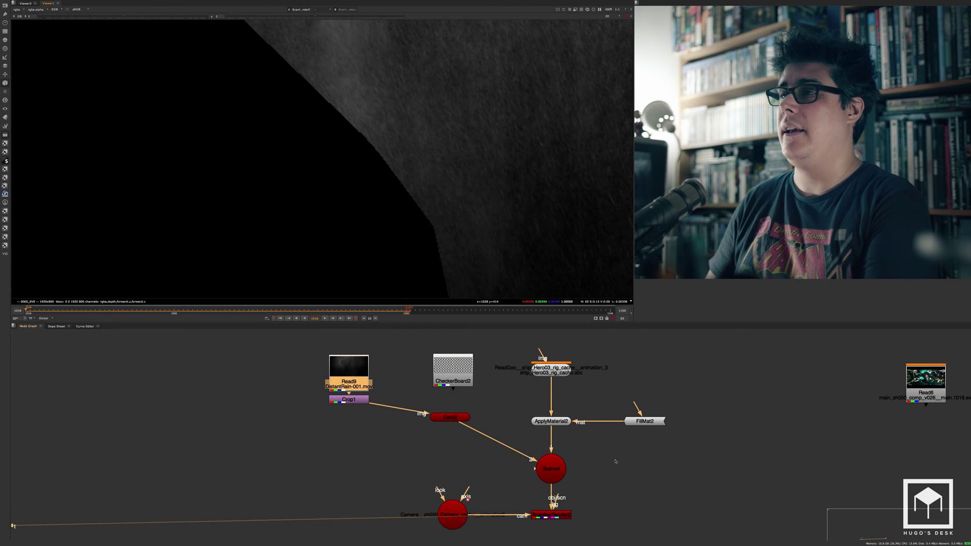
middle_click_drag(617, 460, 569, 436)
double_click(518, 491)
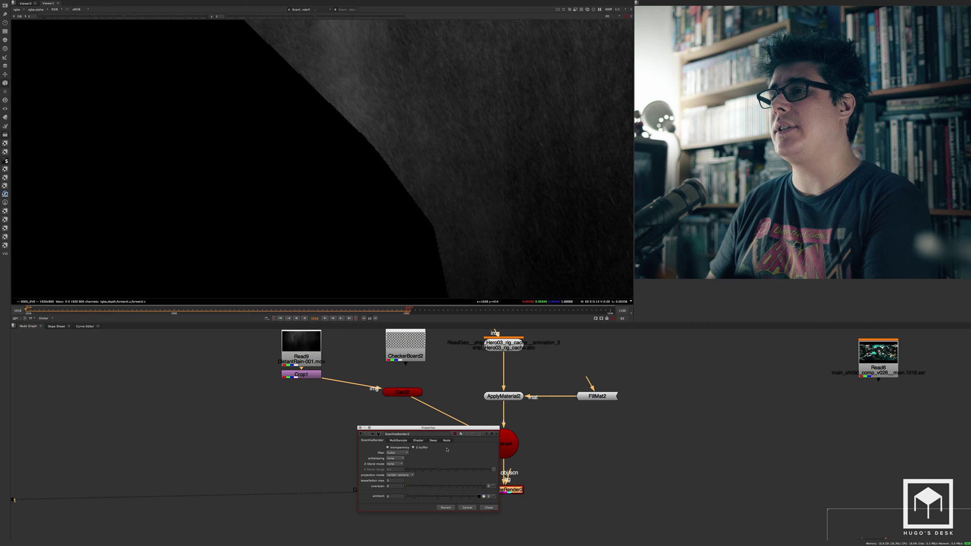
left_click_drag(462, 427, 591, 233)
scroll(430, 186, "up", 5)
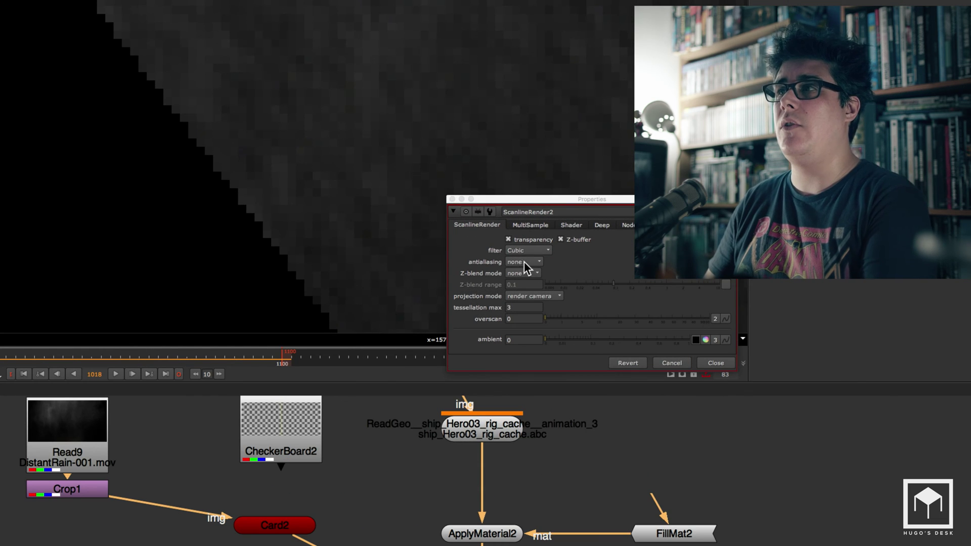
left_click_drag(570, 198, 507, 207)
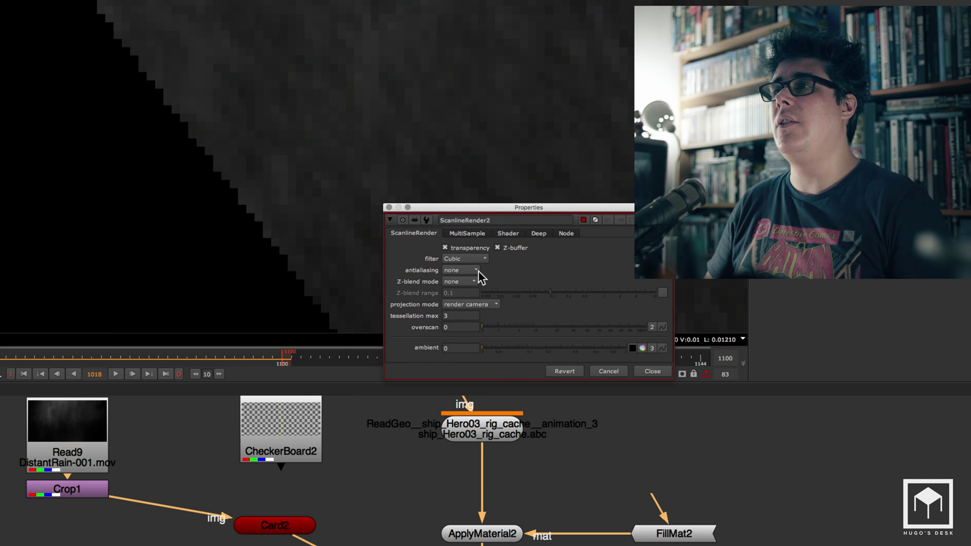
left_click(468, 273)
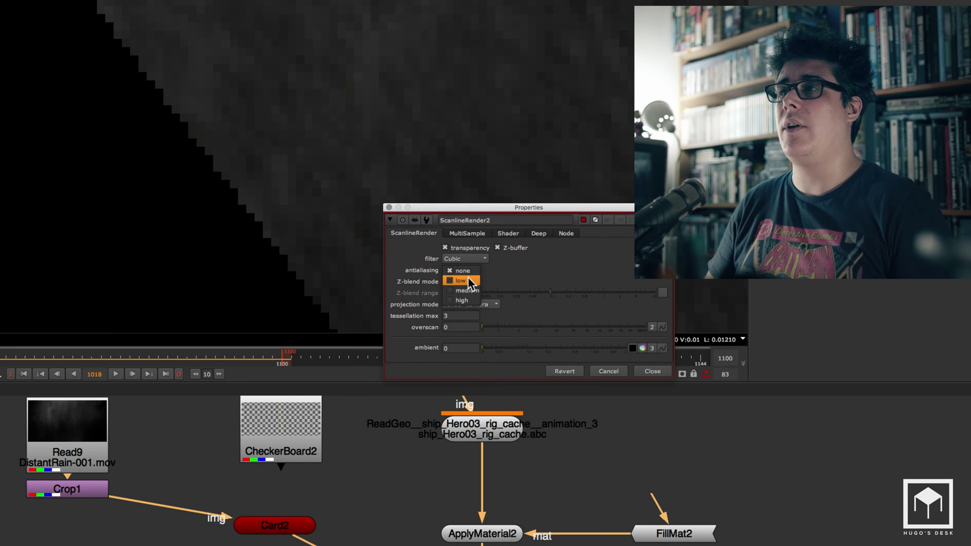
left_click(468, 299)
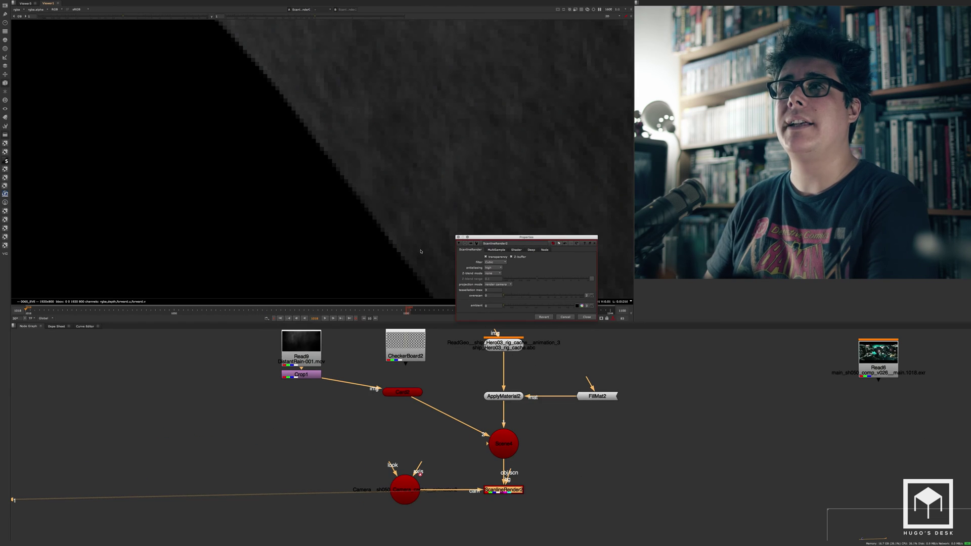
scroll(404, 212, "down", 5)
left_click(398, 207)
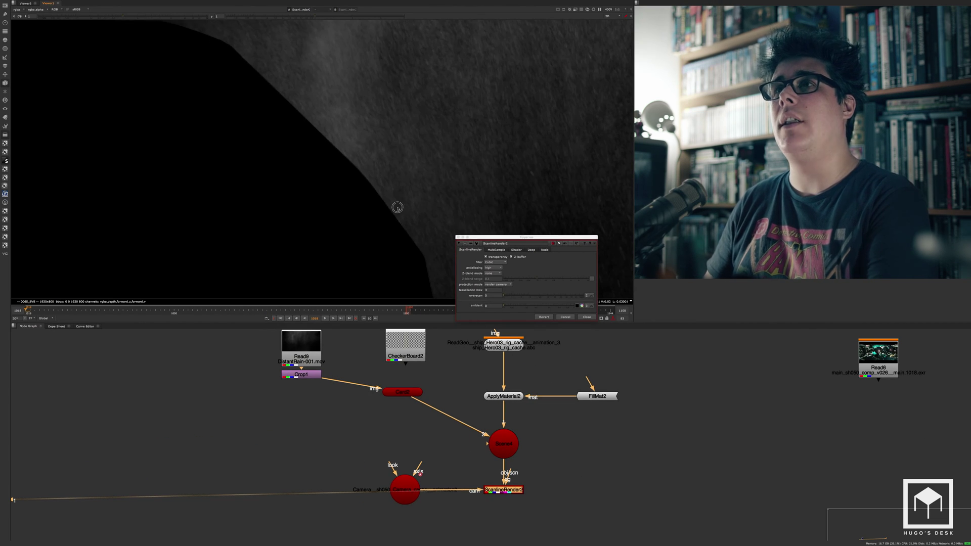
scroll(400, 207, "up", 4)
scroll(399, 208, "up", 3)
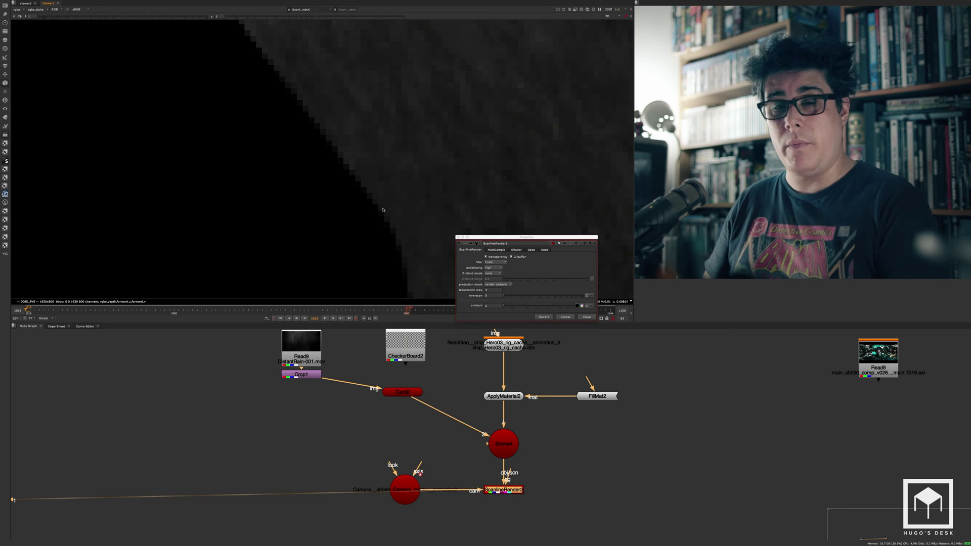
Set the ScanlineRender's multisampling to 10 samples
left_click(498, 249)
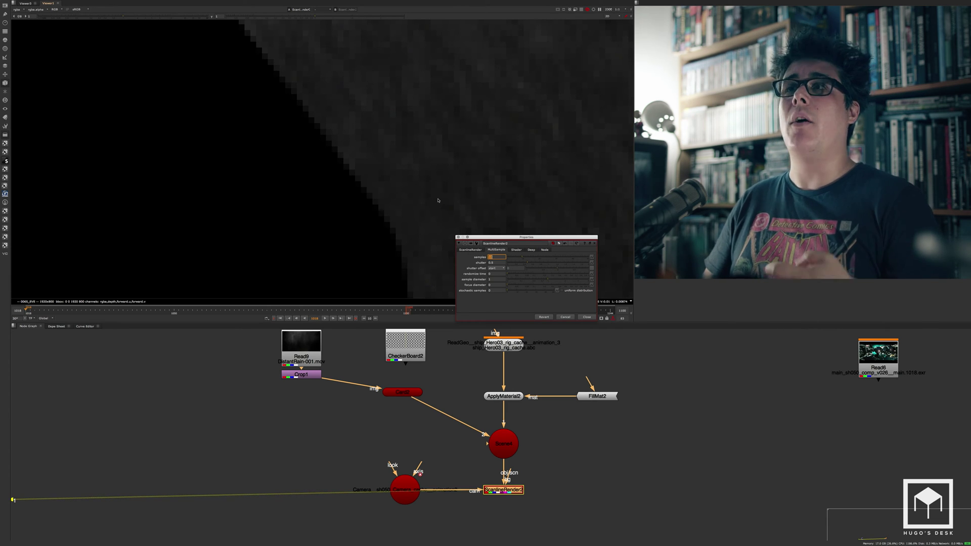
left_click(427, 223)
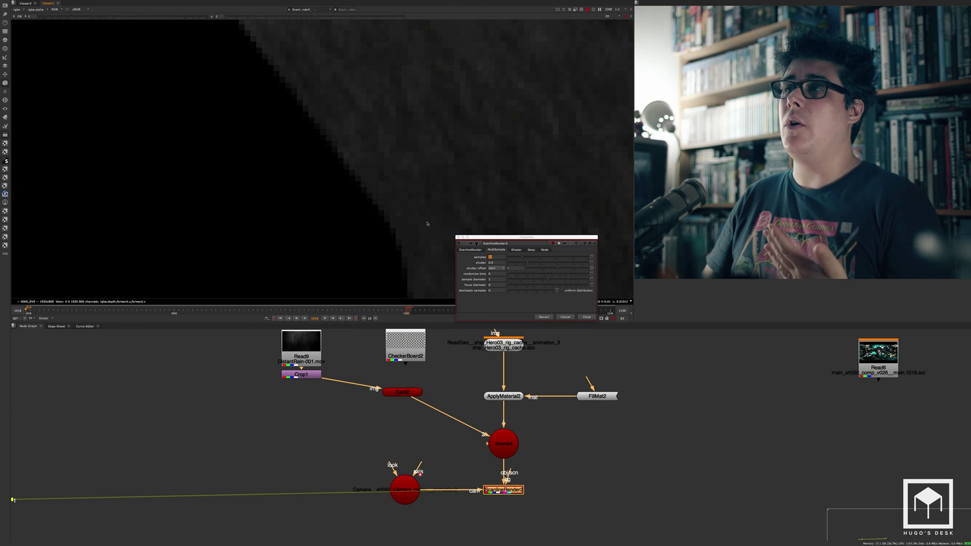
left_click(496, 263)
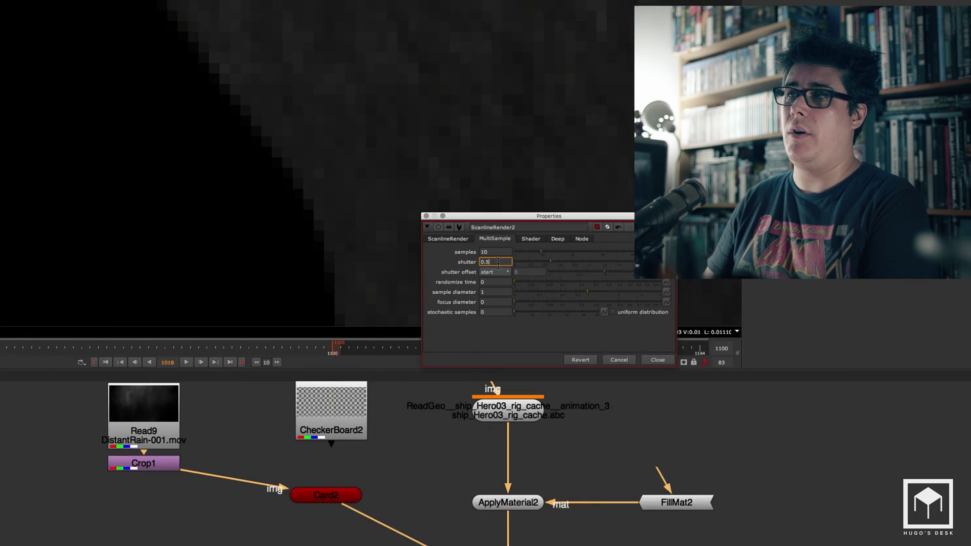
mouse_move(500, 264)
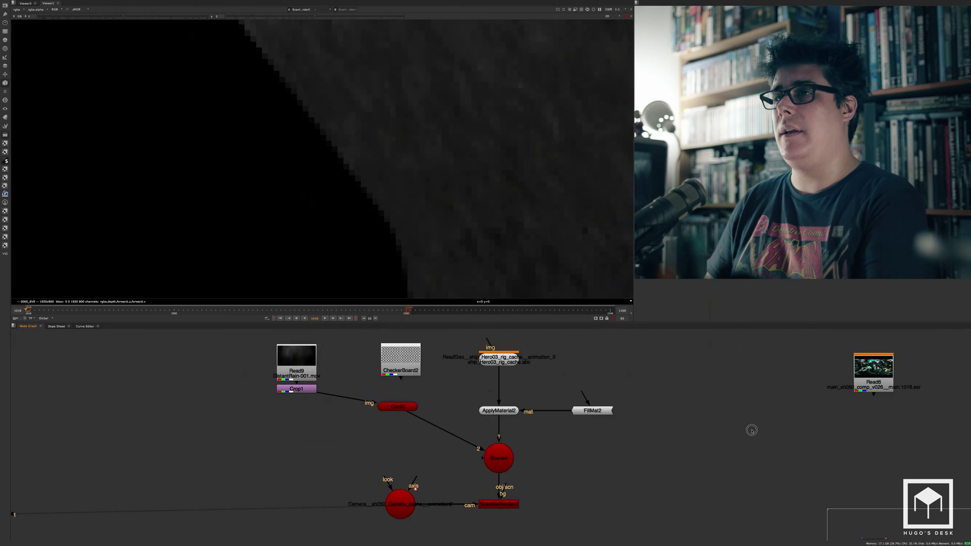
Bring the Read45 ship render node next to the rain card's 3D setup in the node graph
middle_click_drag(752, 429, 744, 452)
scroll(676, 426, "down", 5)
middle_click_drag(711, 416, 677, 427)
left_click_drag(776, 362, 759, 379)
middle_click_drag(759, 380, 748, 408)
left_click_drag(730, 355, 634, 477)
middle_click_drag(583, 504, 573, 443)
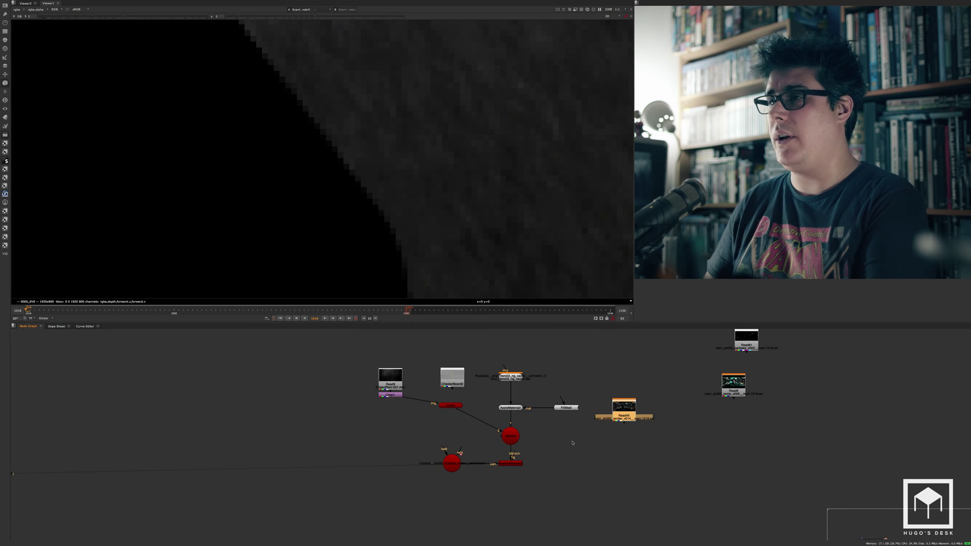
Create an over Merge with the ScanlineRender as A and the Read45 ship render as B, and display its output enlarged
scroll(572, 443, "up", 2)
key("m")
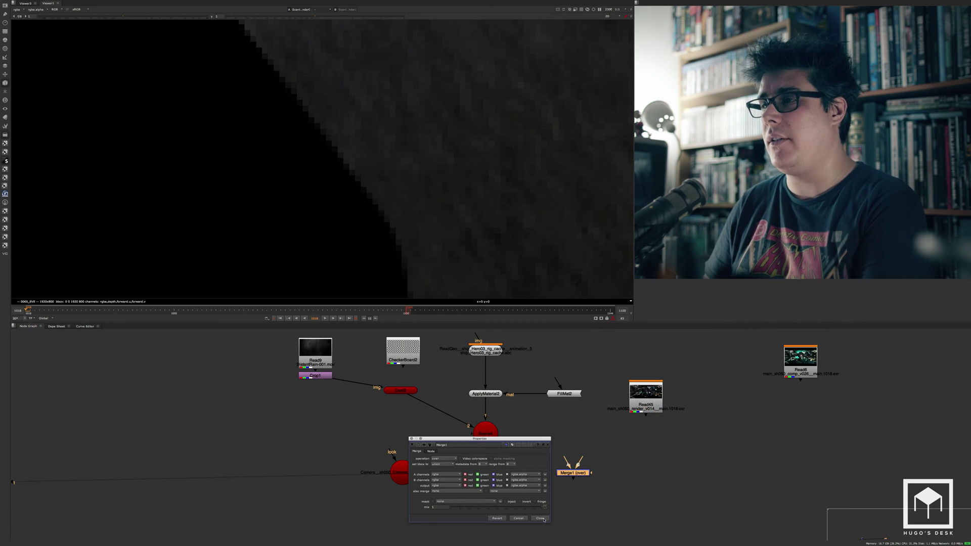
left_click(544, 519)
left_click_drag(570, 474, 495, 473)
left_click_drag(565, 492, 541, 505)
left_click_drag(604, 444, 636, 402)
left_click_drag(643, 396, 646, 406)
left_click(542, 504)
key("1")
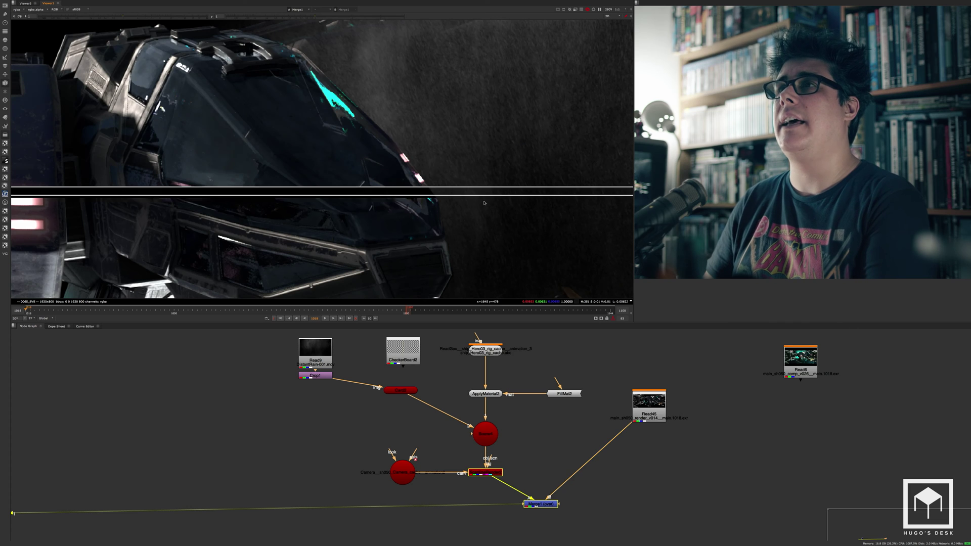
key("space")
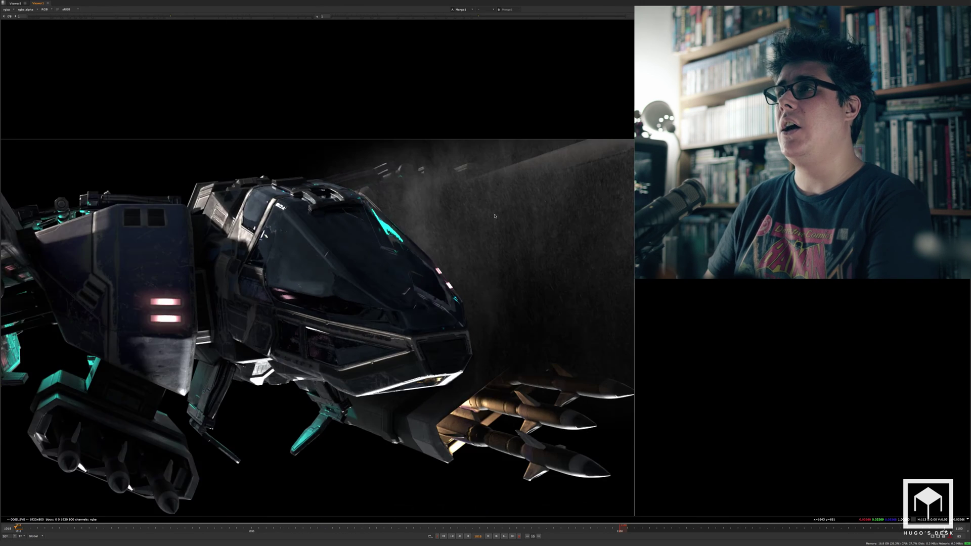
key("space")
Move the DistantRain-001.mov Read node away from Crop1, display it and check its alpha channel
middle_click_drag(531, 168, 457, 285)
middle_click_drag(327, 346, 345, 401)
left_click(345, 400)
left_click_drag(345, 400, 345, 382)
key("1")
key("a")
key("a")
Insert a Shuffle node between the DistantRain-001.mov footage and Crop1
left_click(337, 378)
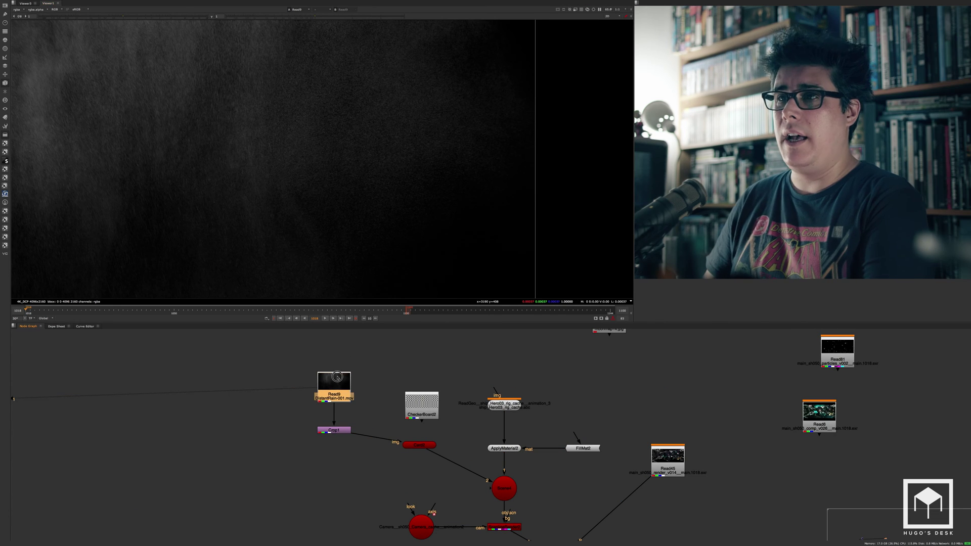
key("Tab")
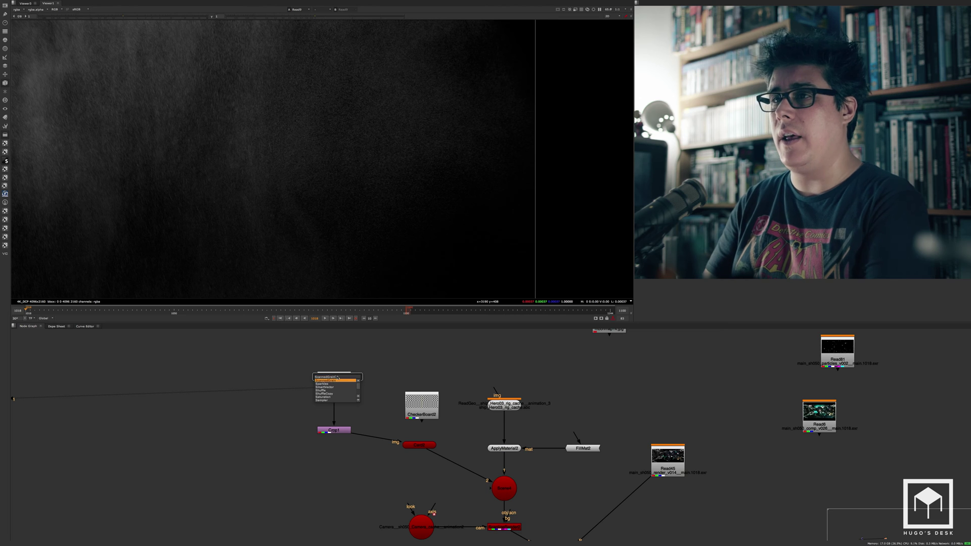
key("Down")
key("Down")
key("Return")
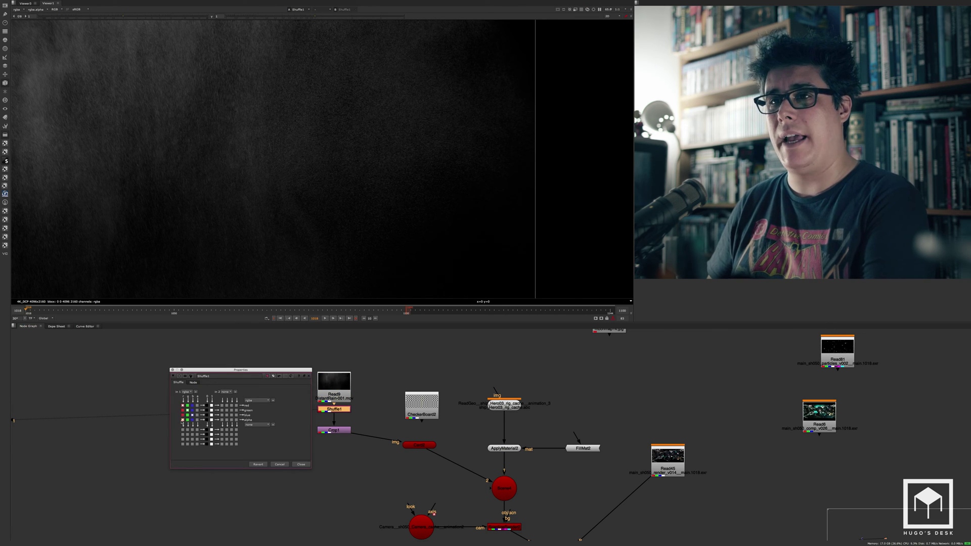
left_click(300, 464)
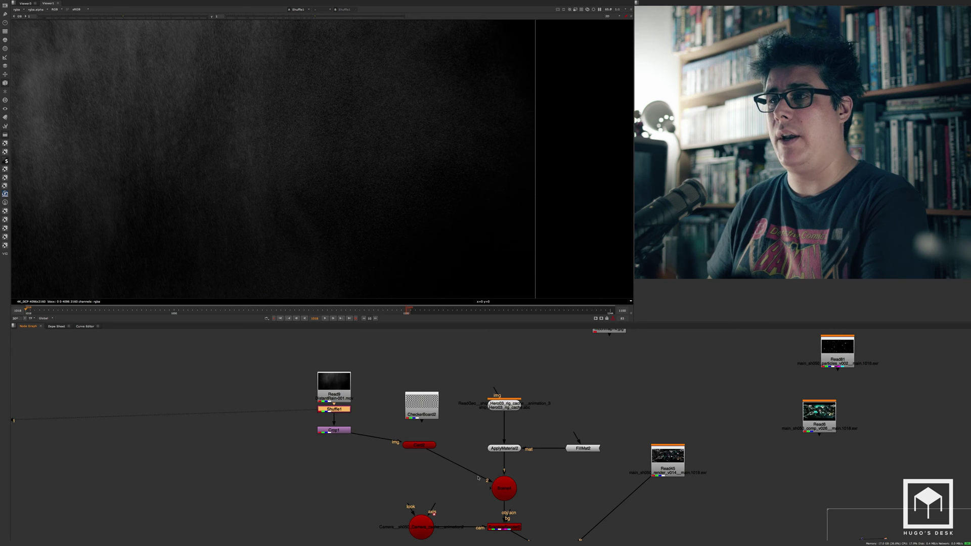
Display the Scene and the ScanlineRender output to check the shuffled rain card
left_click(504, 488)
key("1")
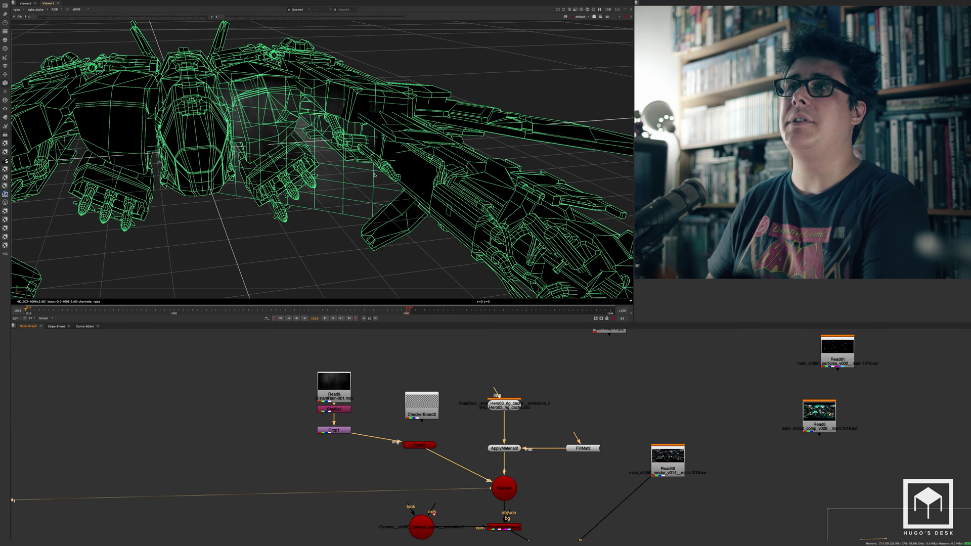
left_click(504, 527)
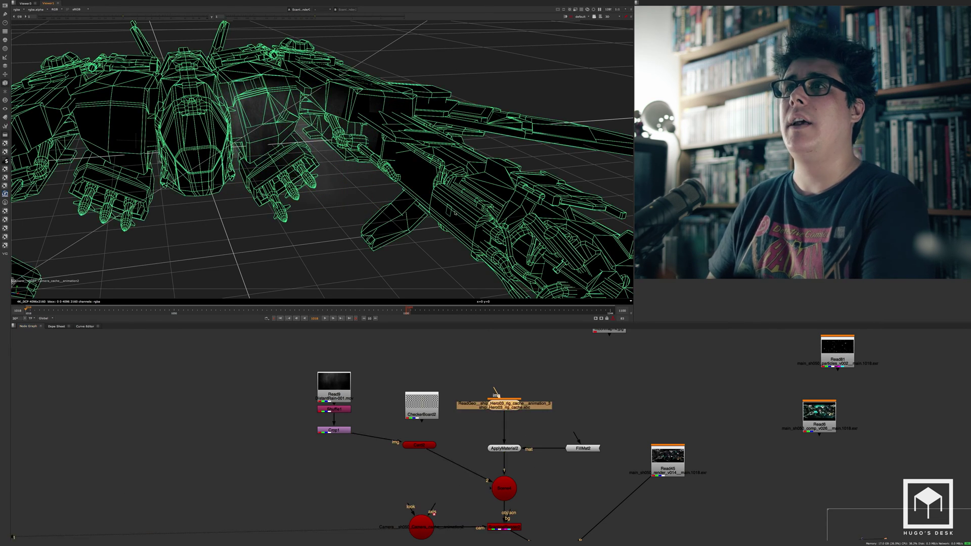
key("1")
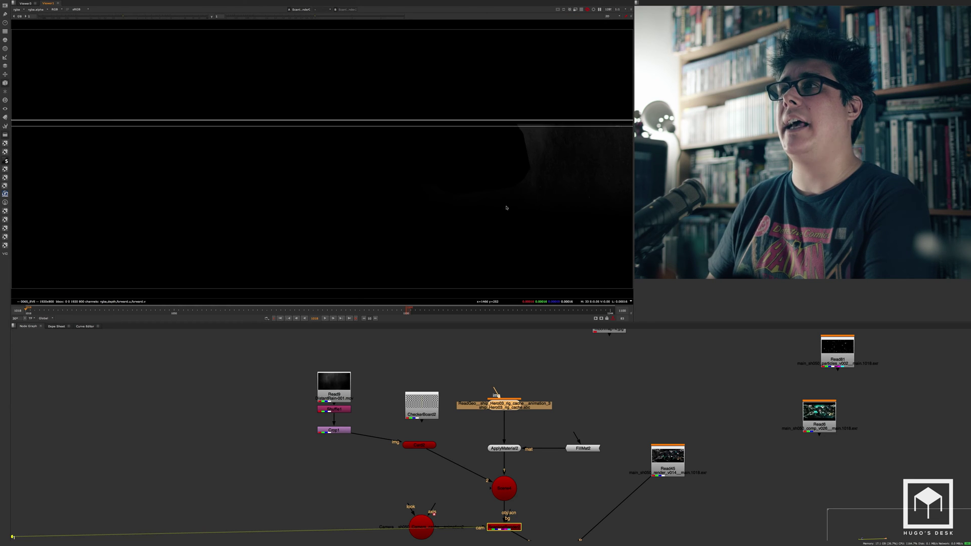
Display the Merge output and play the animation to review the rain over the ship render
middle_click_drag(600, 533, 587, 451)
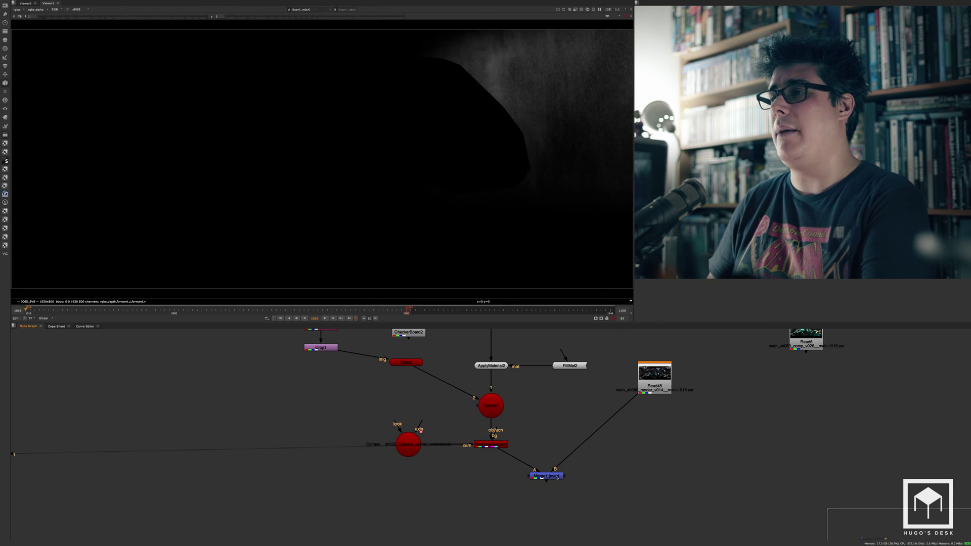
left_click(546, 475)
key("1")
scroll(506, 201, "up", 4)
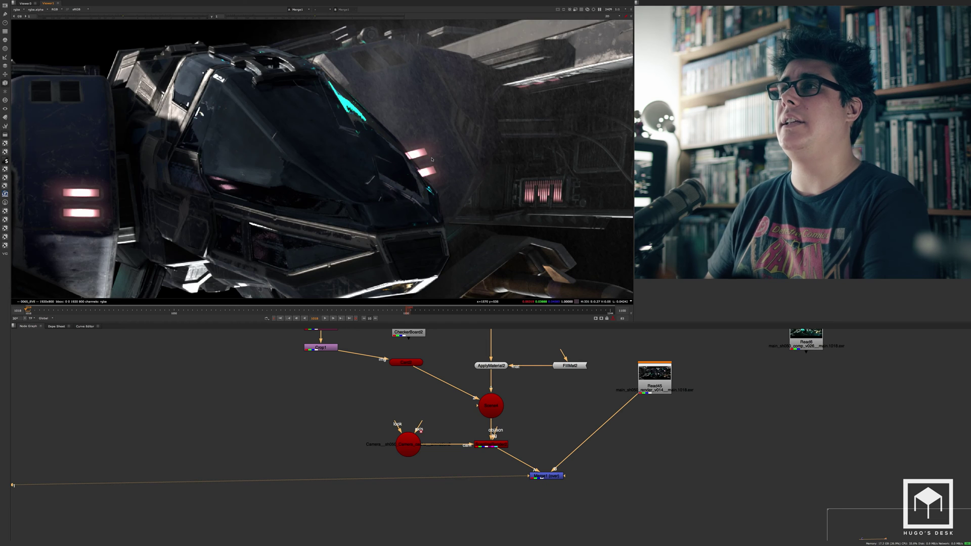
scroll(451, 174, "down", 3)
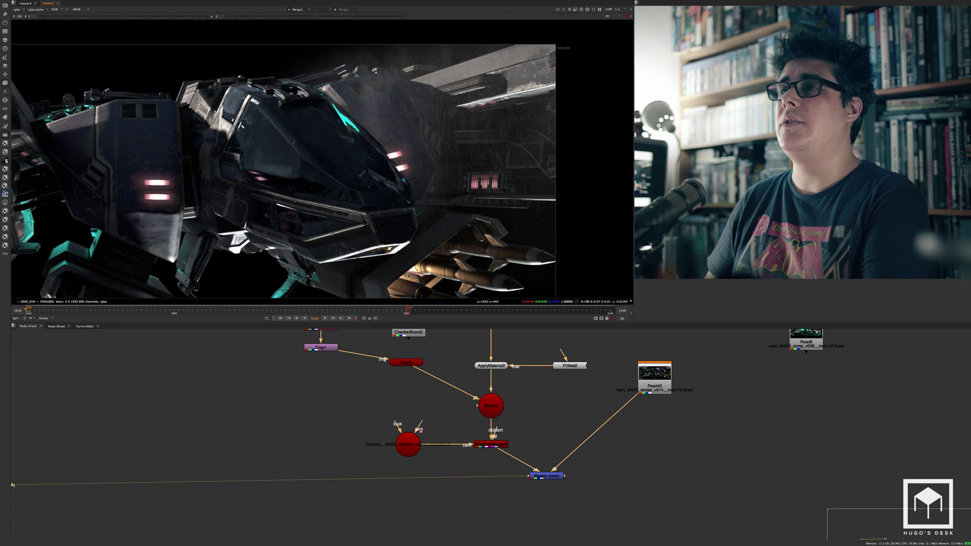
left_click(326, 319)
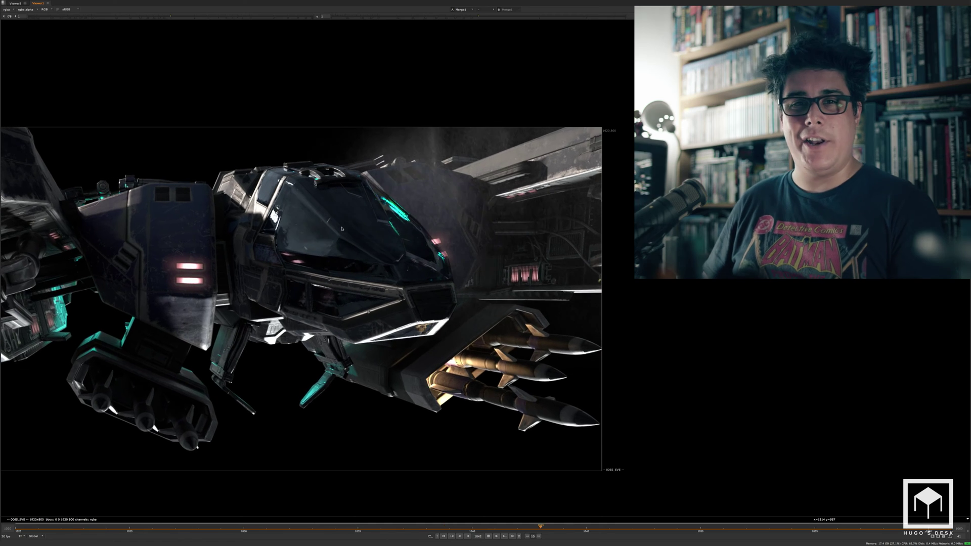
key("space")
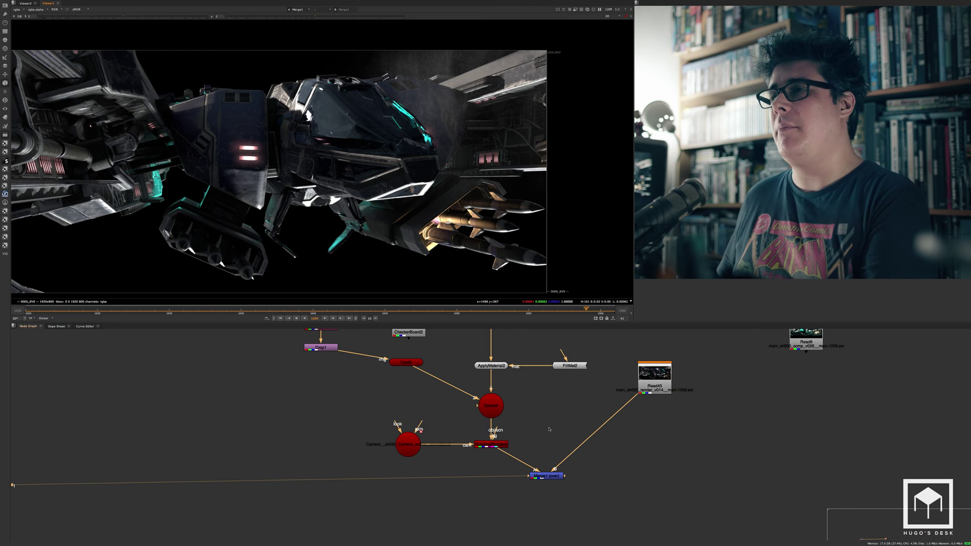
Move the moonmap1k.jpg Read node to an empty area of the node graph and display its image
scroll(530, 427, "down", 6)
middle_click_drag(527, 435, 436, 442)
scroll(518, 410, "up", 5)
left_click_drag(366, 358, 725, 389)
middle_click_drag(616, 413, 322, 395)
scroll(438, 386, "up", 5)
left_click_drag(434, 363, 600, 380)
key("1")
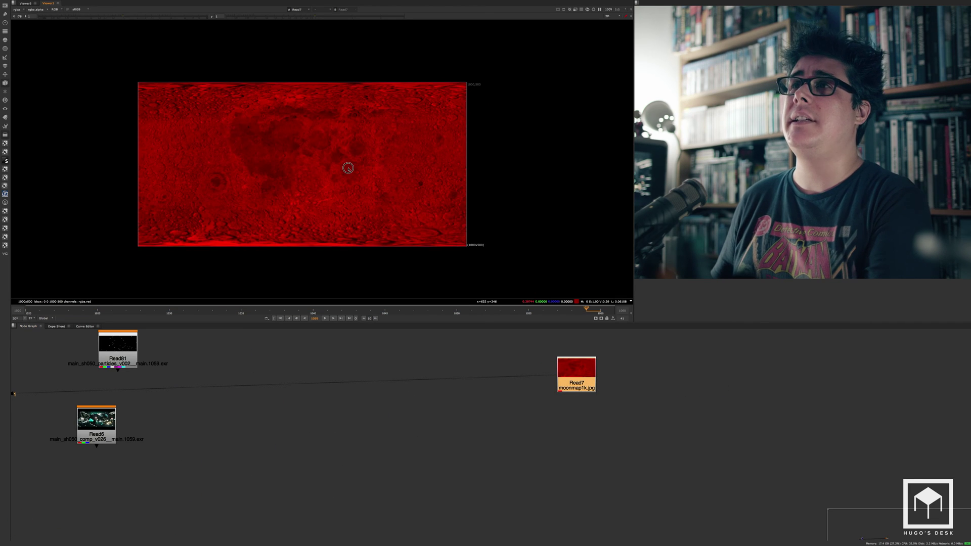
middle_click_drag(342, 166, 384, 167)
scroll(384, 162, "up", 1)
scroll(383, 168, "up", 2)
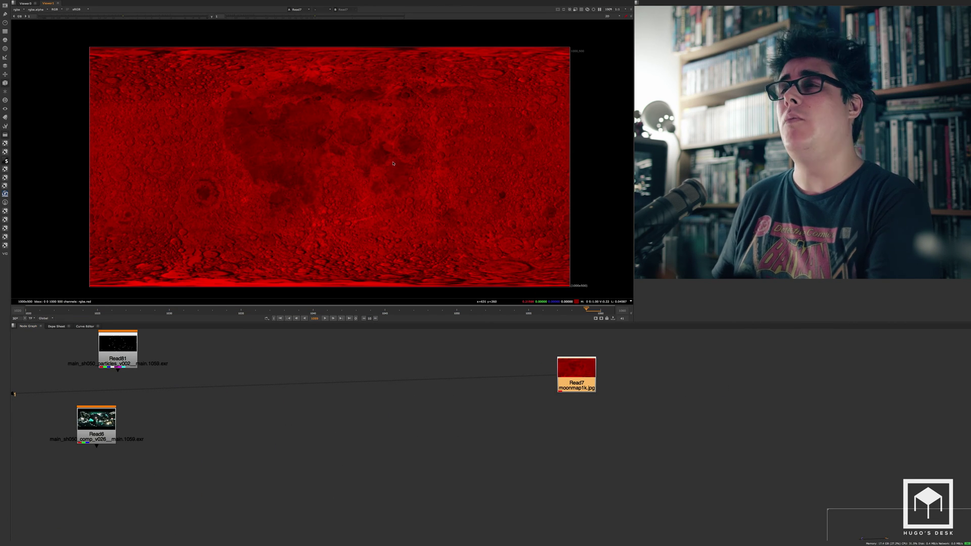
Add a Shuffle node after the moonmap1k.jpg Read node to spread its red channel into RGB
key("Tab")
type("s")
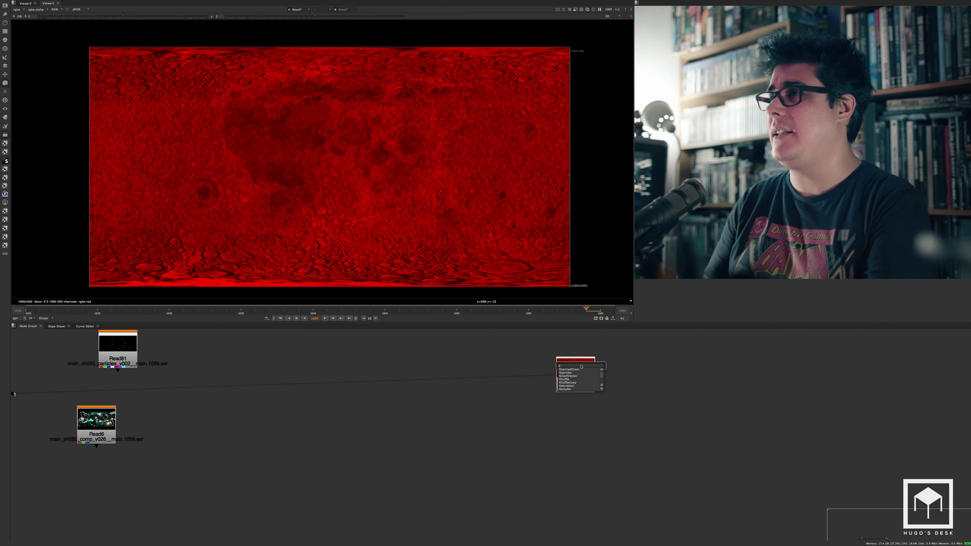
key("Down")
key("Return")
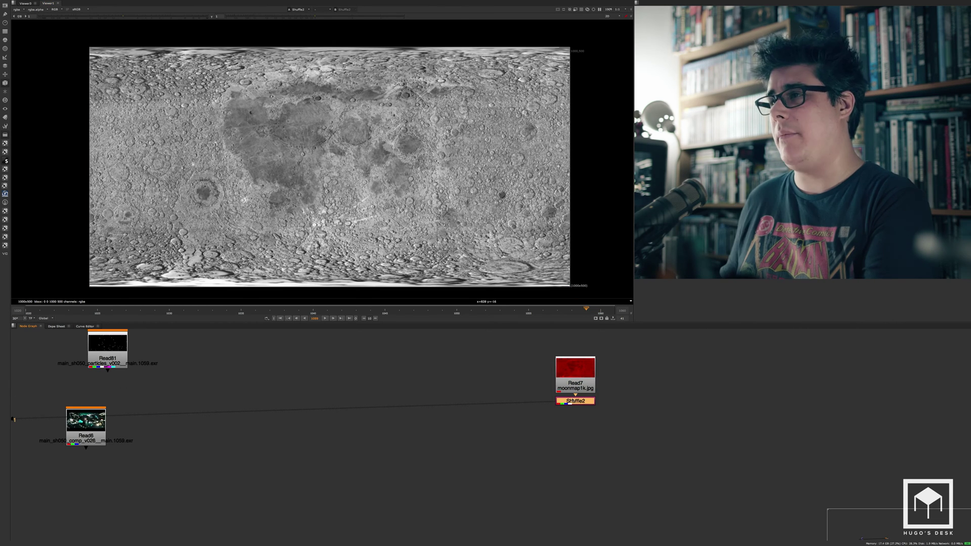
Add a Sphere after the moon map's Shuffle node and frame and orbit the textured moon in the 3D view
key("Tab")
type("s")
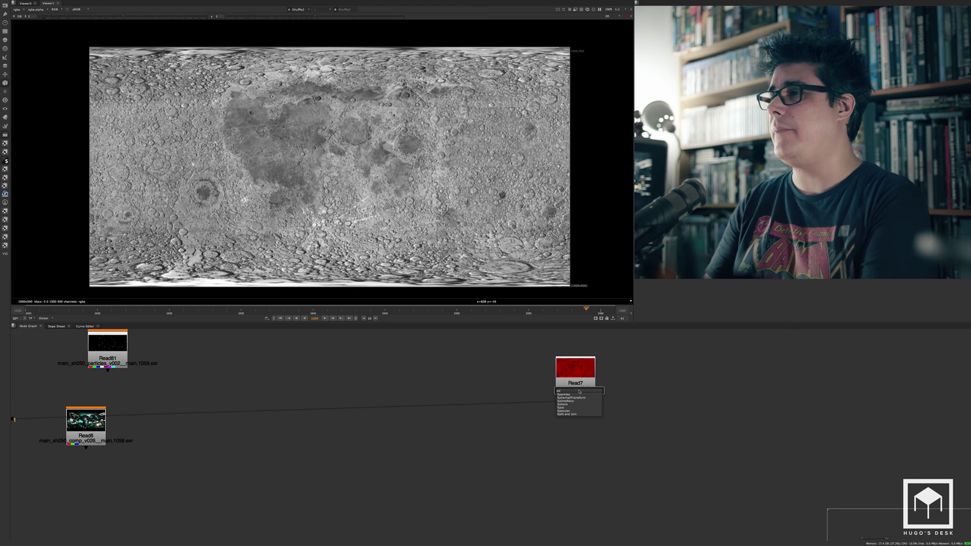
left_click(576, 405)
left_click(248, 193)
key("f")
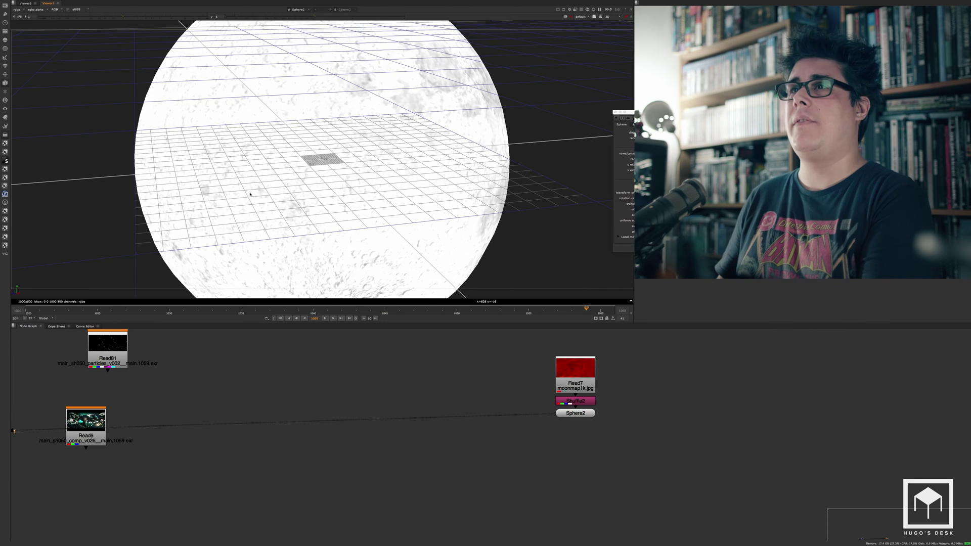
scroll(355, 149, "down", 5)
left_click_drag(440, 158, 508, 169, "super")
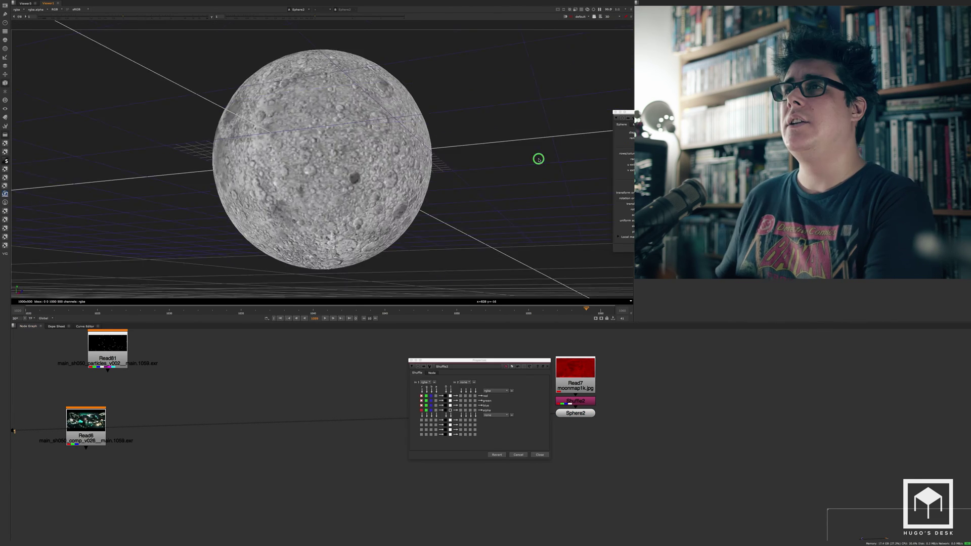
Close the properties of the moon map's Shuffle node
left_click_drag(538, 160, 437, 157, "super")
scroll(333, 205, "down", 3)
left_click(541, 454)
middle_click_drag(462, 203, 431, 195, "alt")
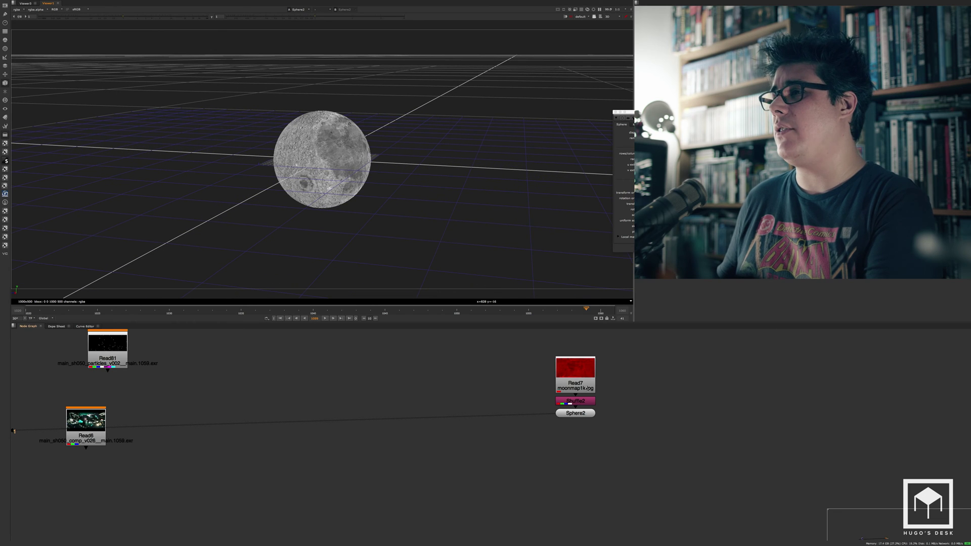
Move the Sphere node slightly below the Shuffle and shrink the moon by reducing its uniform scale
left_click_drag(583, 422, 585, 430)
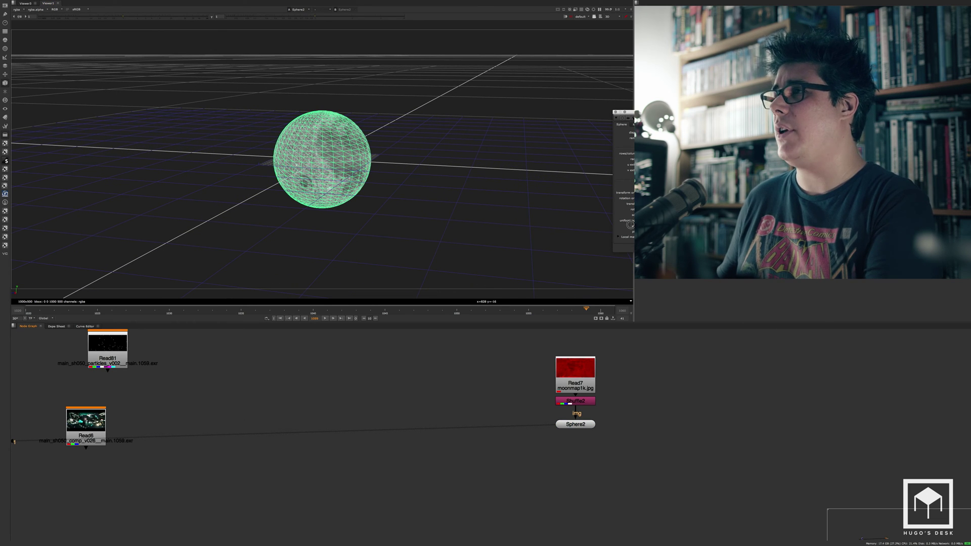
key("Return")
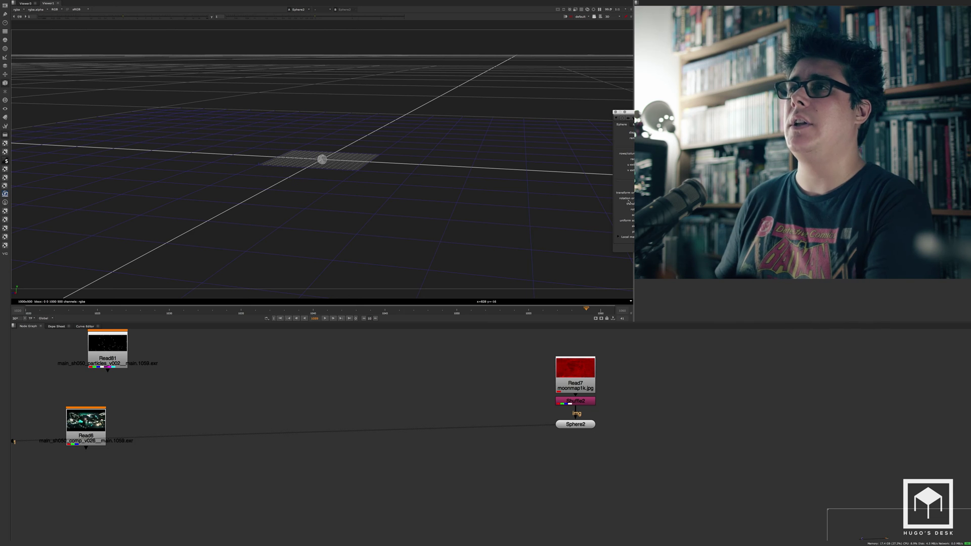
scroll(345, 187, "up", 5)
middle_click_drag(340, 167, 331, 194)
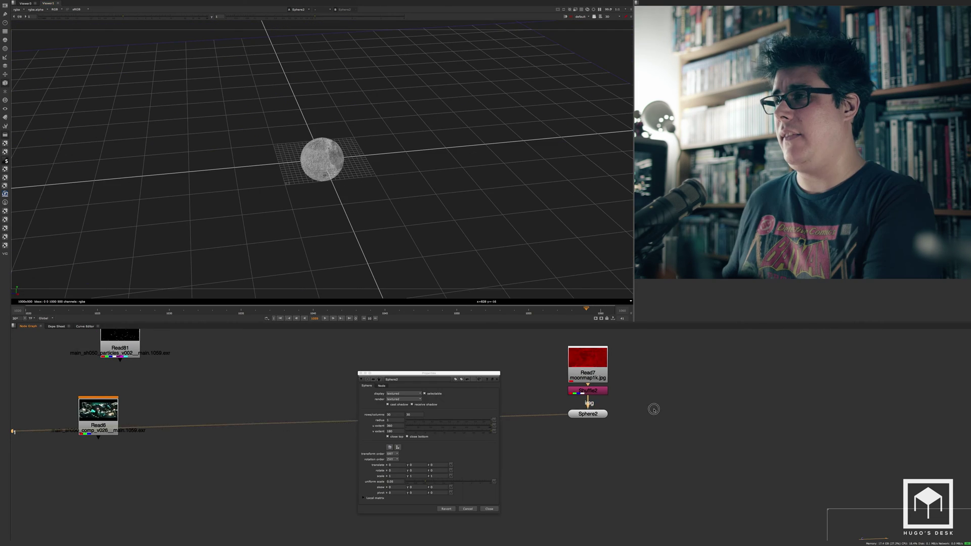
Add a ParticleEmitter node below the moon's Sphere node
scroll(635, 421, "down", 2)
key("Tab")
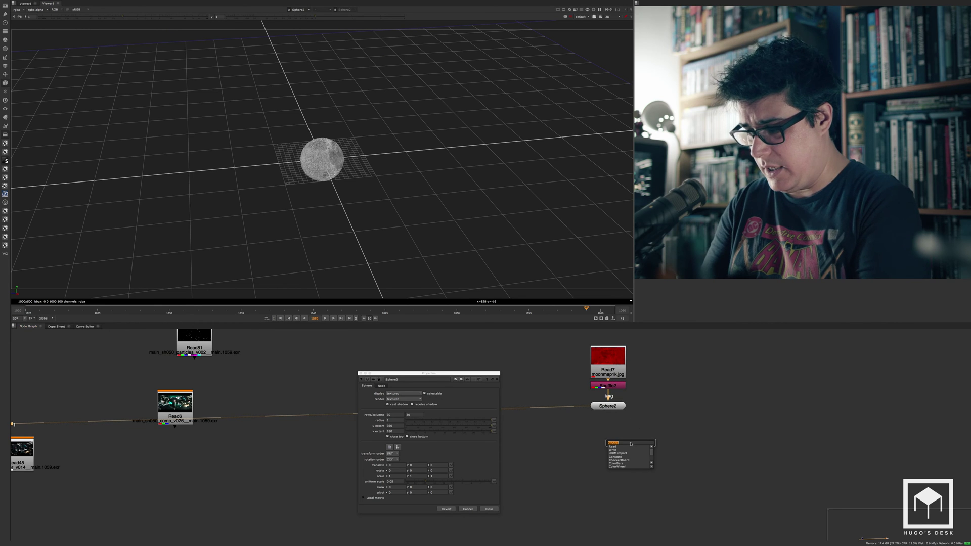
type("emit")
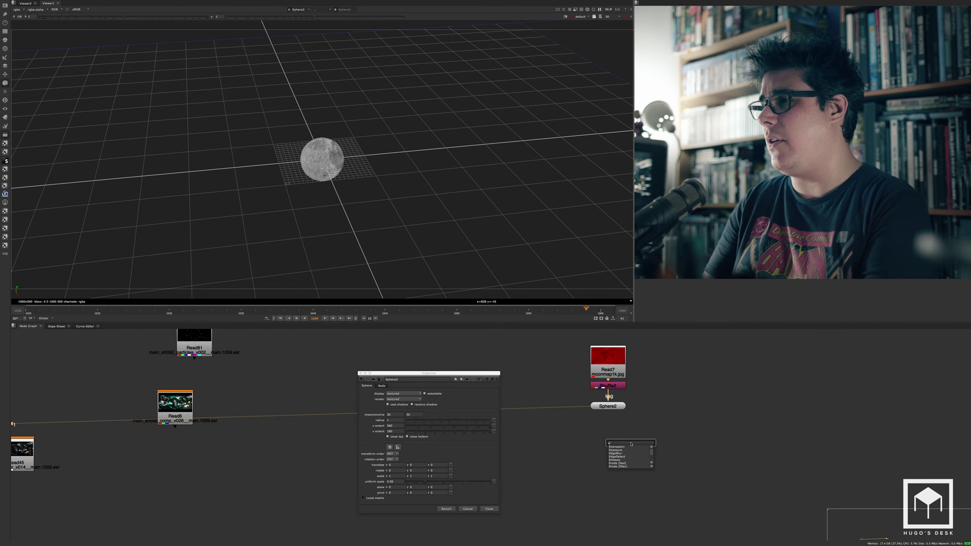
key("Return")
Add a Cube node, close its properties and place it beside the moon's node chain
type("cube")
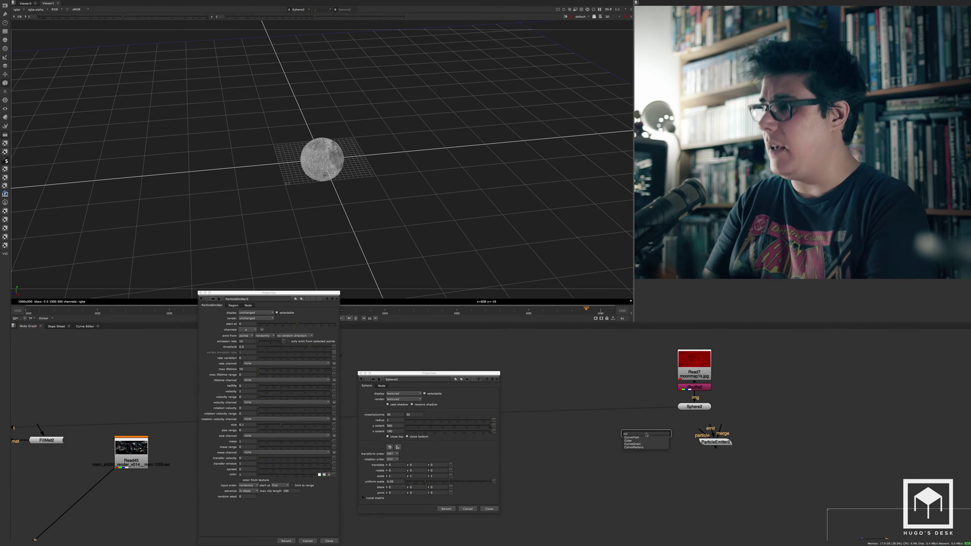
key("Return")
left_click(649, 426)
left_click(613, 514)
left_click_drag(651, 437, 612, 387)
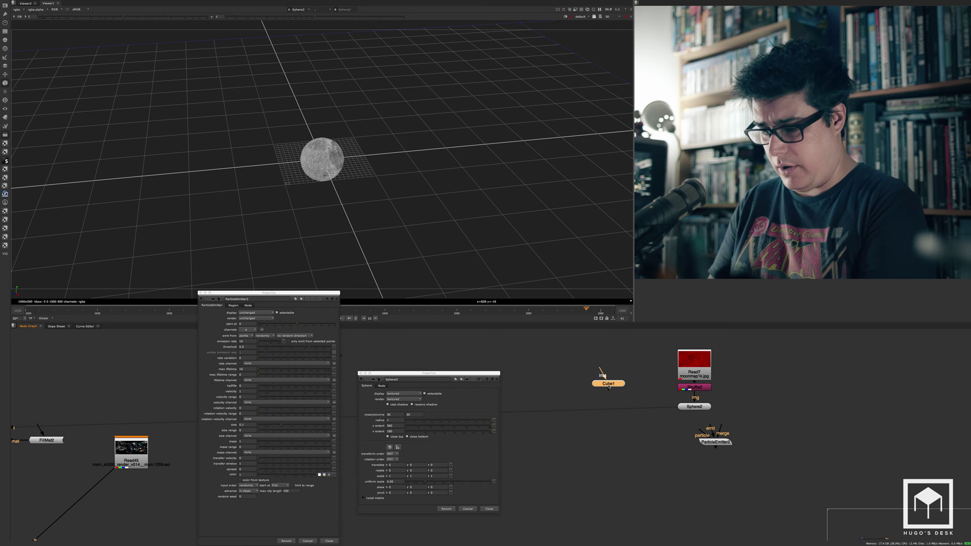
Add a TransformGeo node after the Cube and position it below the Cube node
key("Tab")
type("tr")
key("Down")
key("Down")
key("Down")
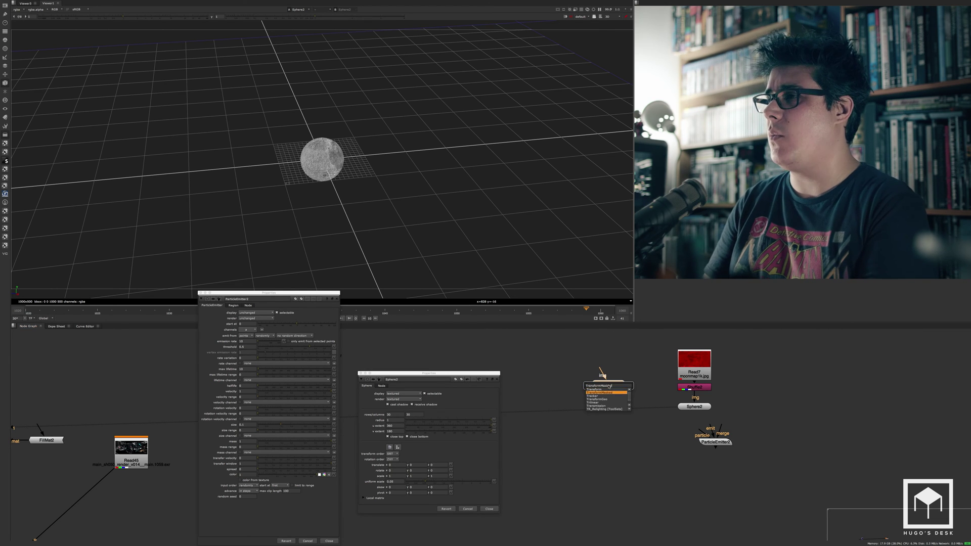
key("Return")
left_click_drag(609, 394, 609, 420)
Connect the ParticleEmitter's emit input to the TransformGeo and its particle input to the moon Sphere, and tidy the node layout
left_click_drag(710, 445, 608, 463)
left_click_drag(686, 453, 696, 407)
scroll(722, 385, "down", 1)
middle_click_drag(741, 344, 731, 368)
left_click_drag(732, 359, 682, 429)
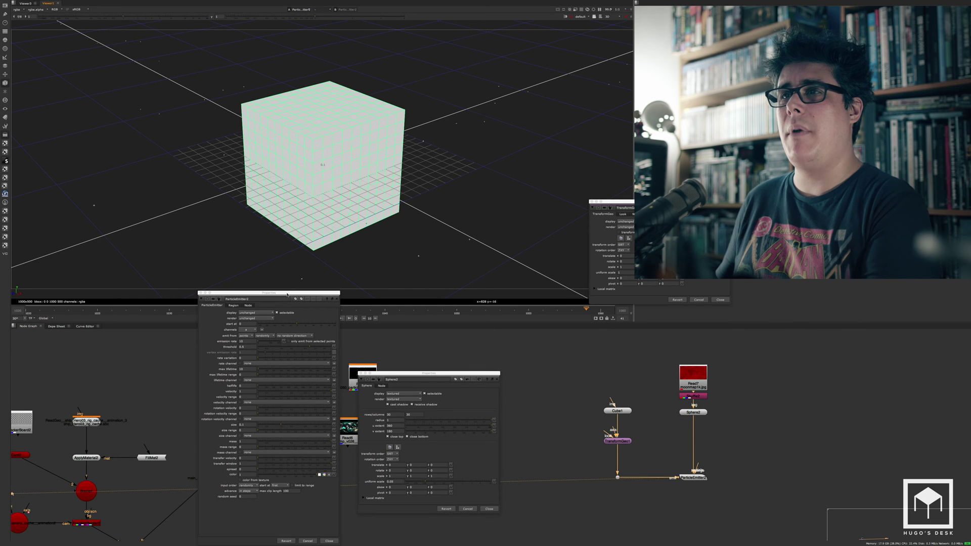
Set the ParticleEmitter to an earlier start frame, emitting from bbox with randomized direction
left_click_drag(287, 294, 511, 265)
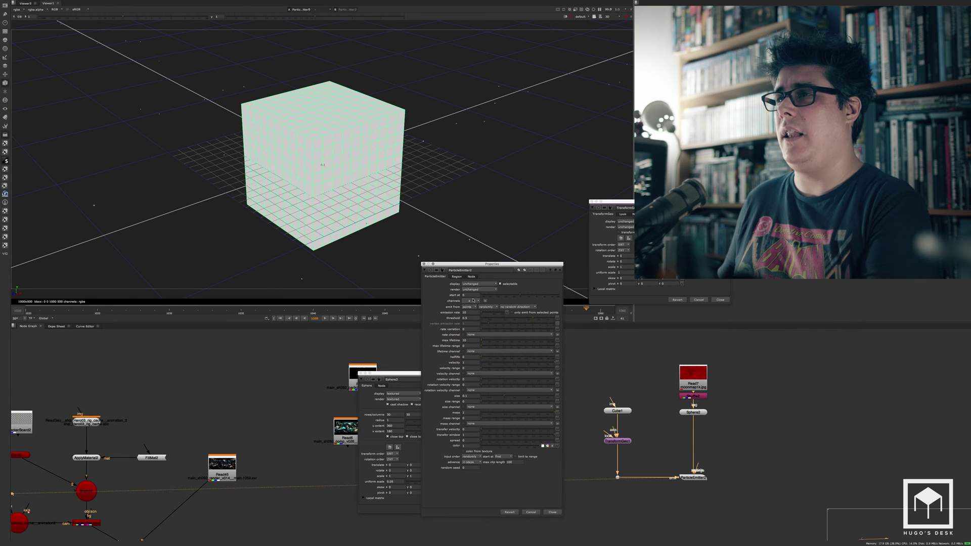
left_click_drag(469, 294, 448, 294)
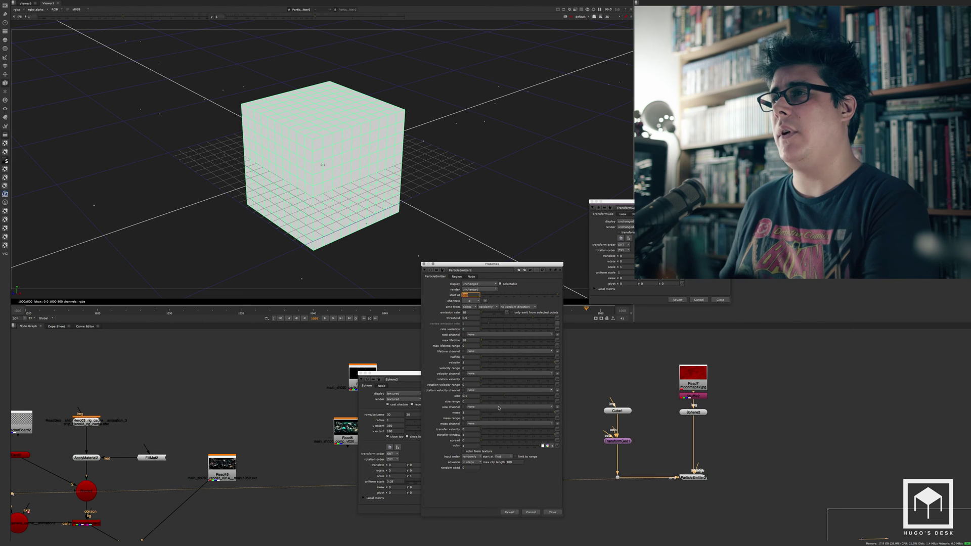
left_click(474, 307)
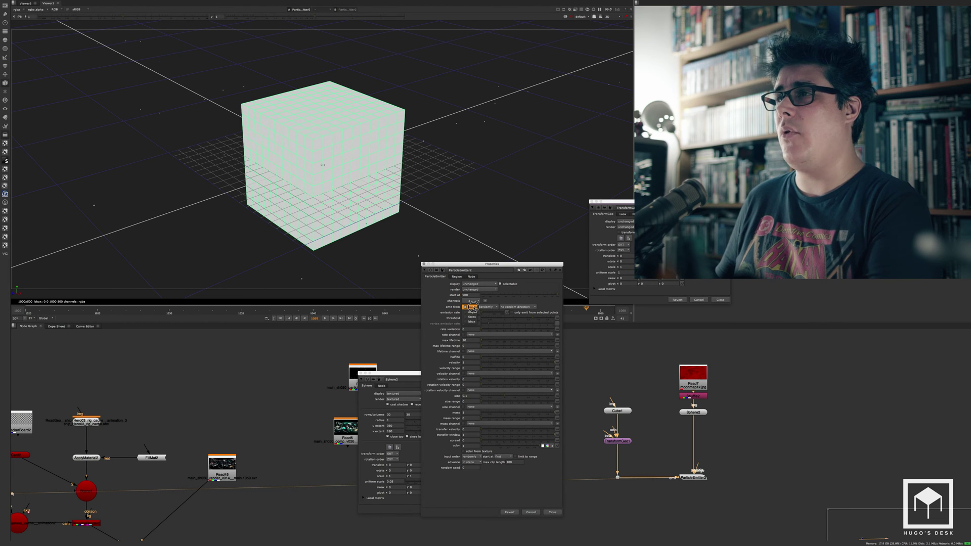
left_click(473, 322)
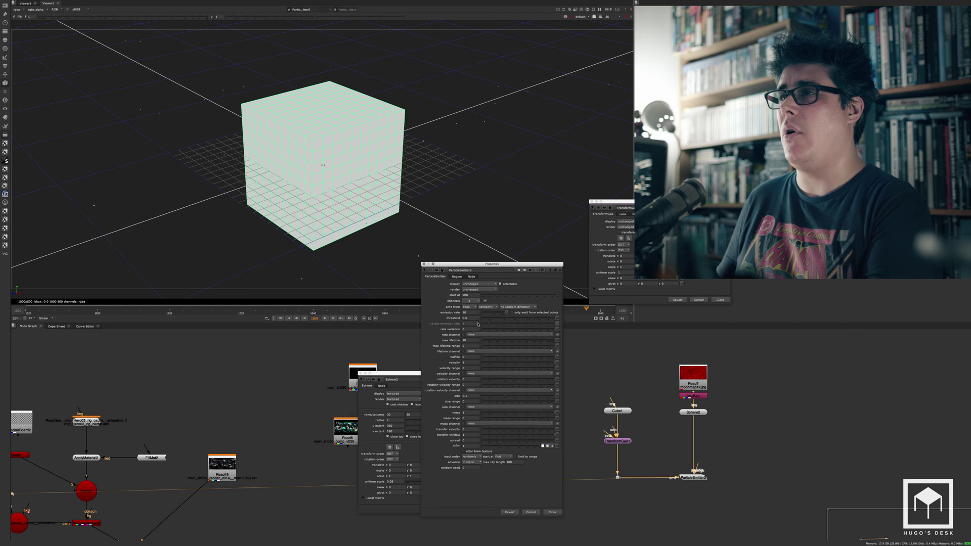
left_click(518, 307)
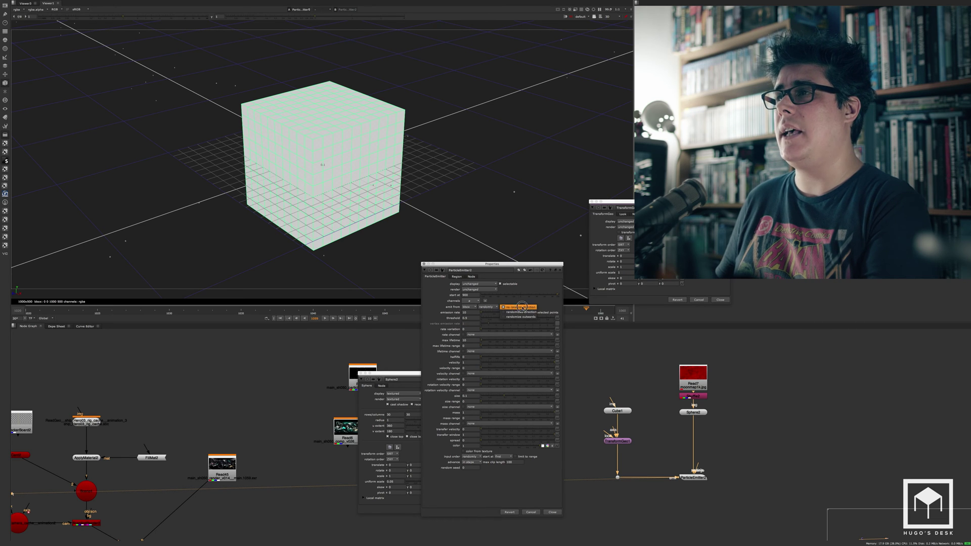
left_click(528, 313)
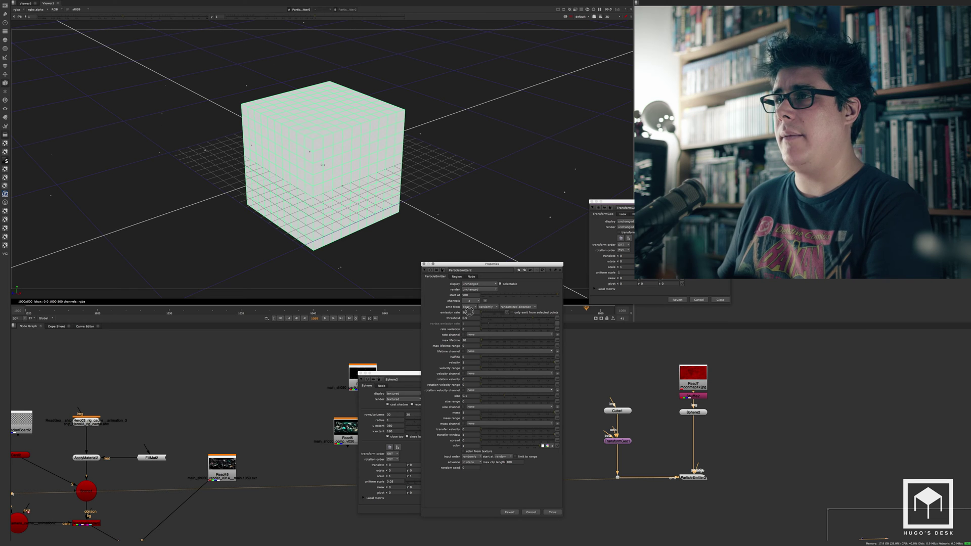
Lower the ParticleEmitter's emission rate and close the TransformGeo's properties
left_click_drag(472, 312, 452, 314)
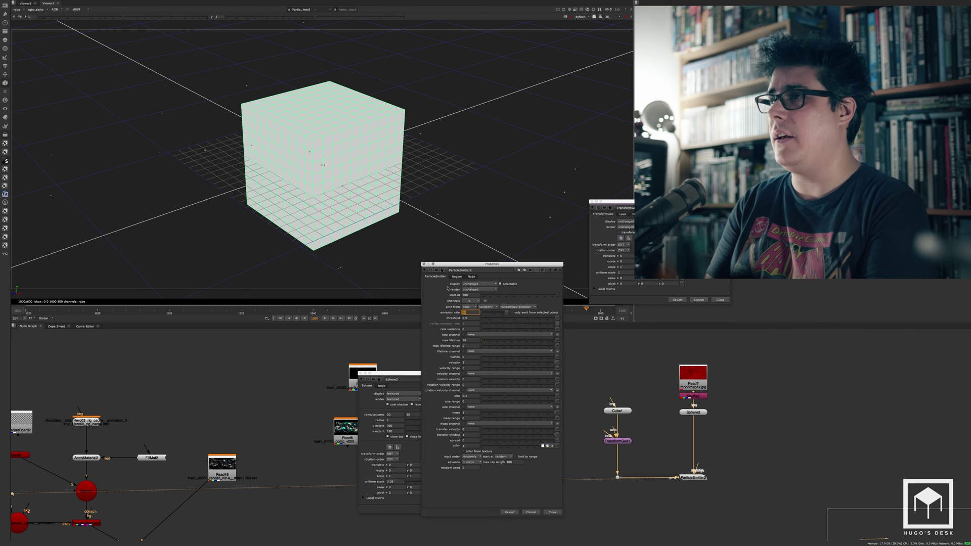
left_click(716, 375)
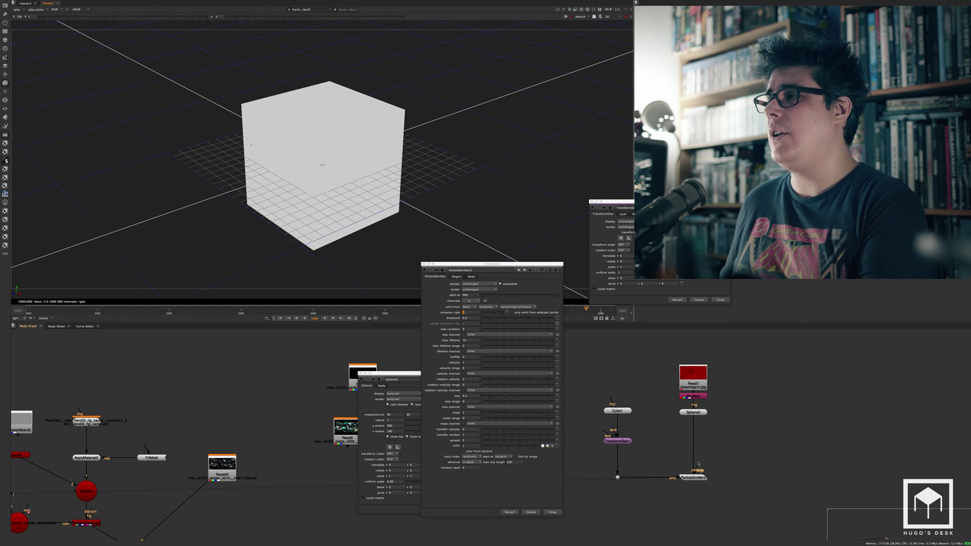
left_click(720, 300)
scroll(323, 171, "down", 5)
double_click(700, 476)
Set the ParticleEmitter's max lifetime to 200 and raise its emission rate
left_click(471, 340)
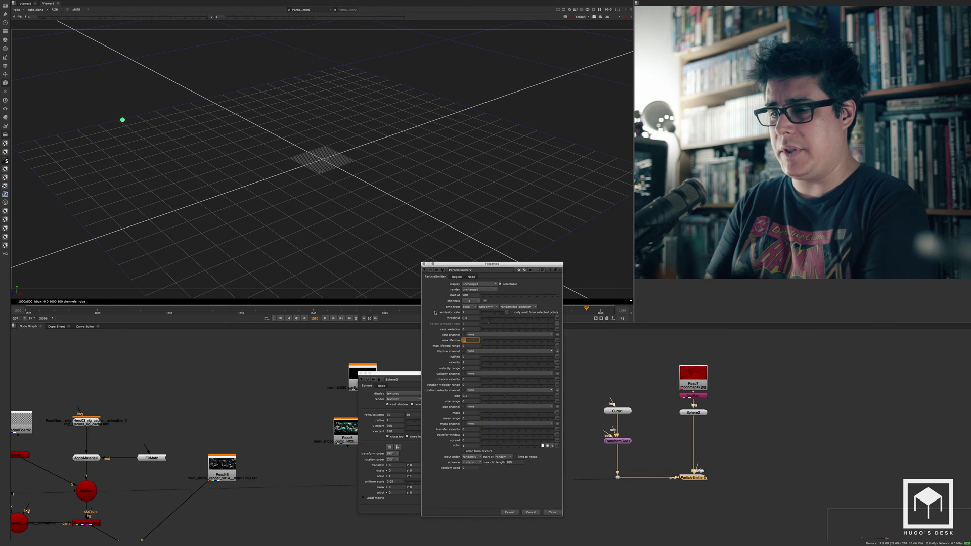
type("200")
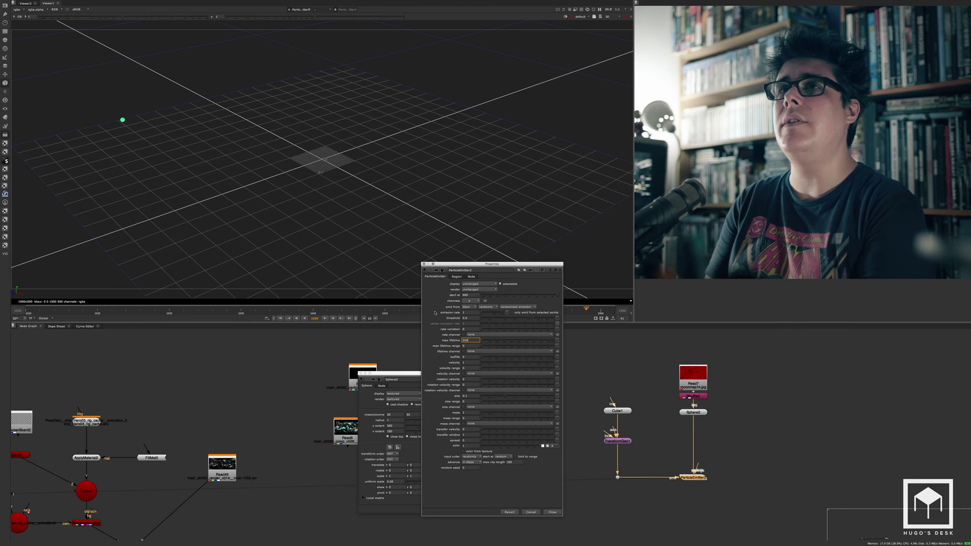
left_click(470, 312)
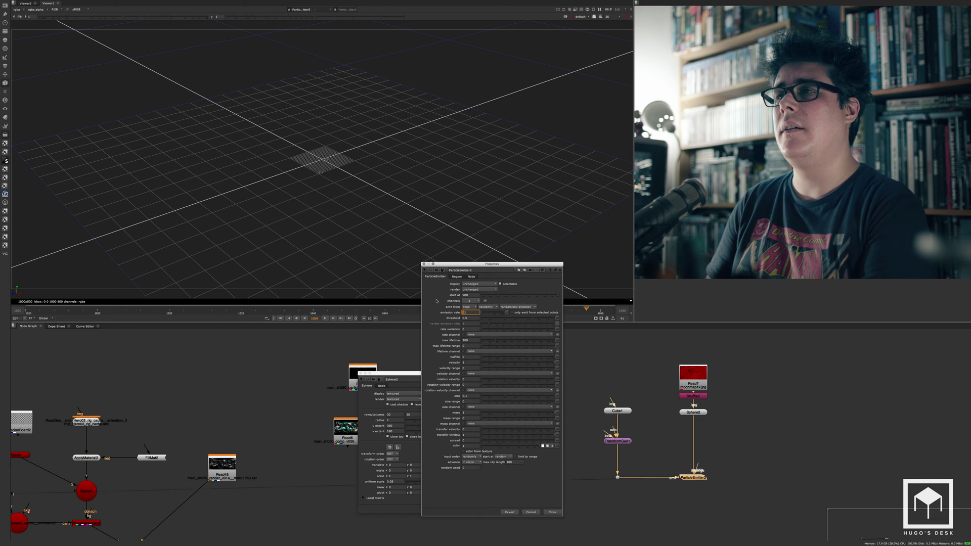
left_click_drag(376, 189, 461, 157, "super")
right_click_drag(462, 156, 328, 207, "alt")
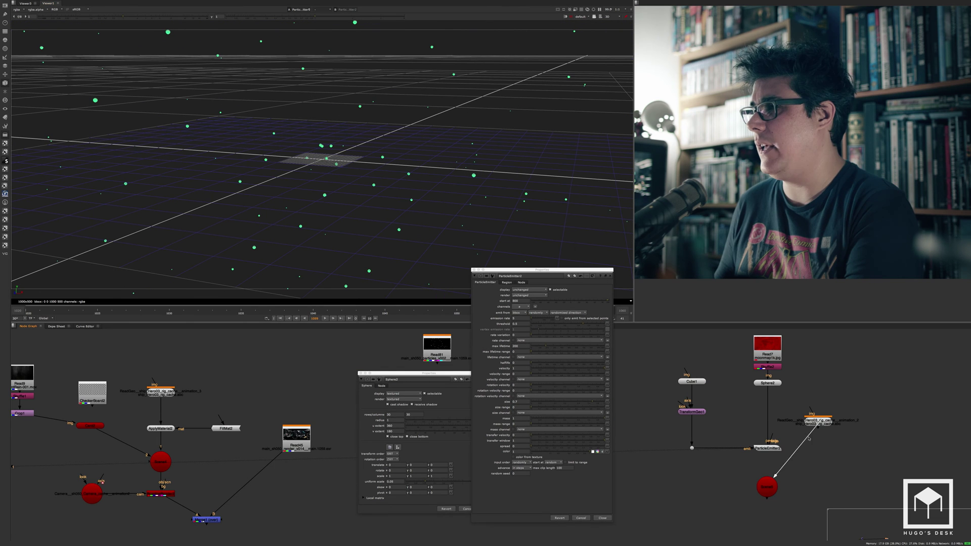
Display the new Scene node combining the particles and the ship geometry, and frame the ship in the 3D view
left_click(766, 487)
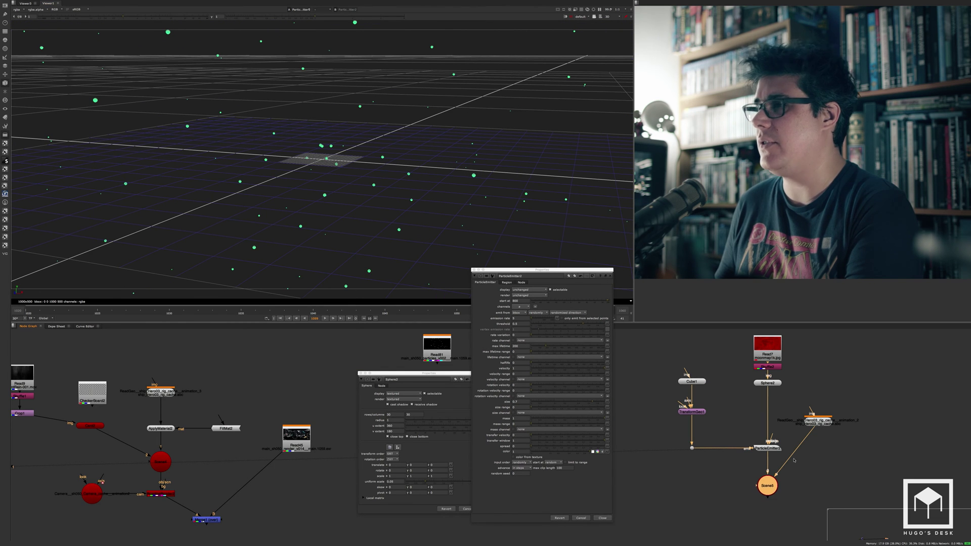
key("1")
scroll(272, 236, "down", 15)
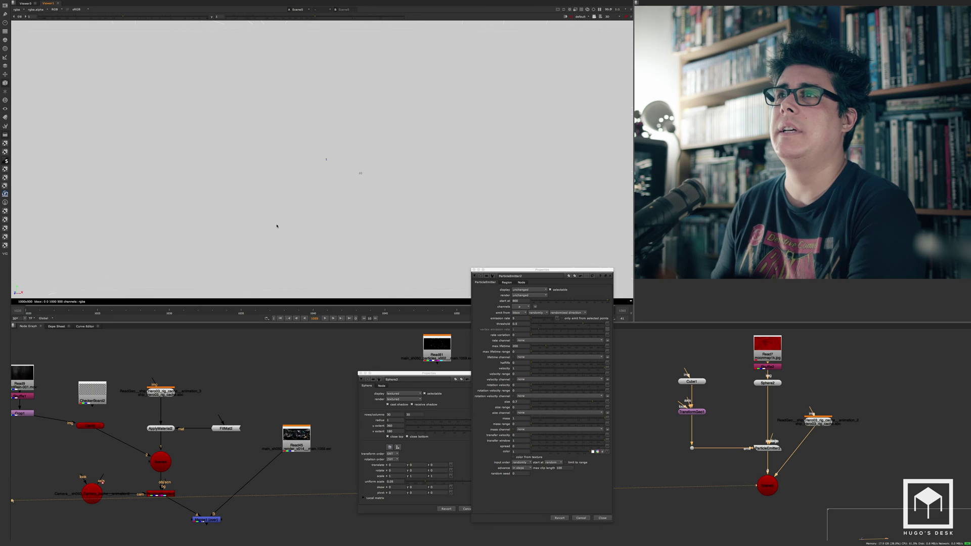
scroll(276, 213, "down", 10)
right_click_drag(276, 213, 324, 185, "alt")
Close the Cube's properties and adjust the uniform scale of the TransformGeo below it
left_click(717, 397)
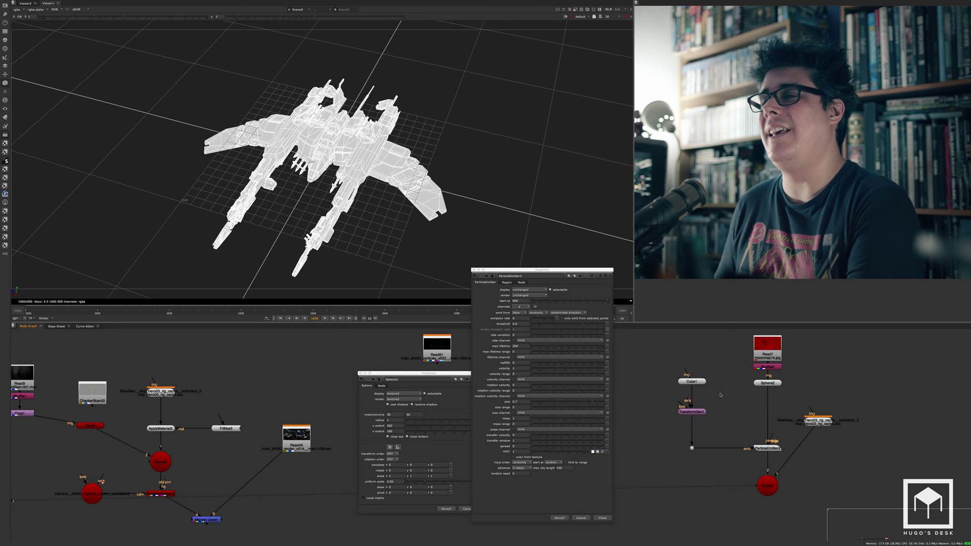
double_click(700, 381)
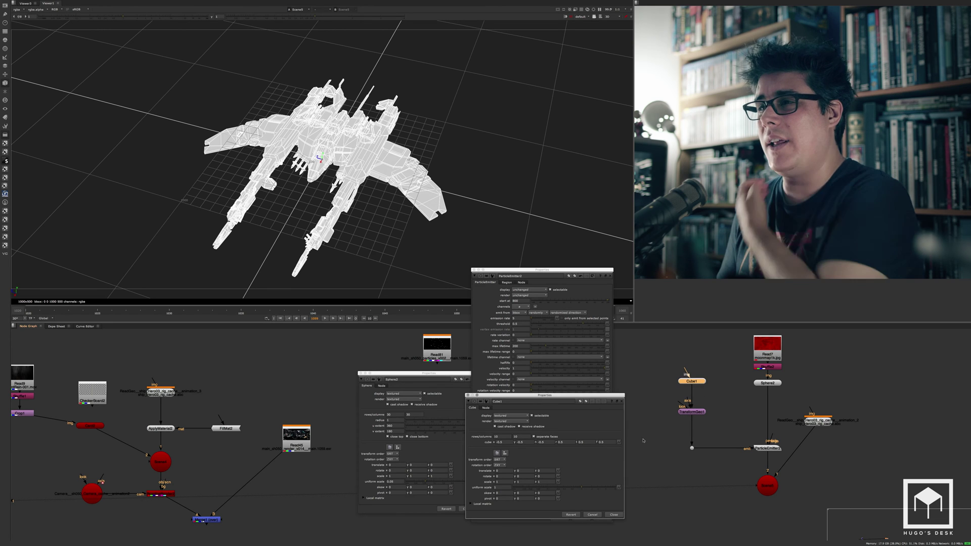
left_click(613, 514)
double_click(692, 411)
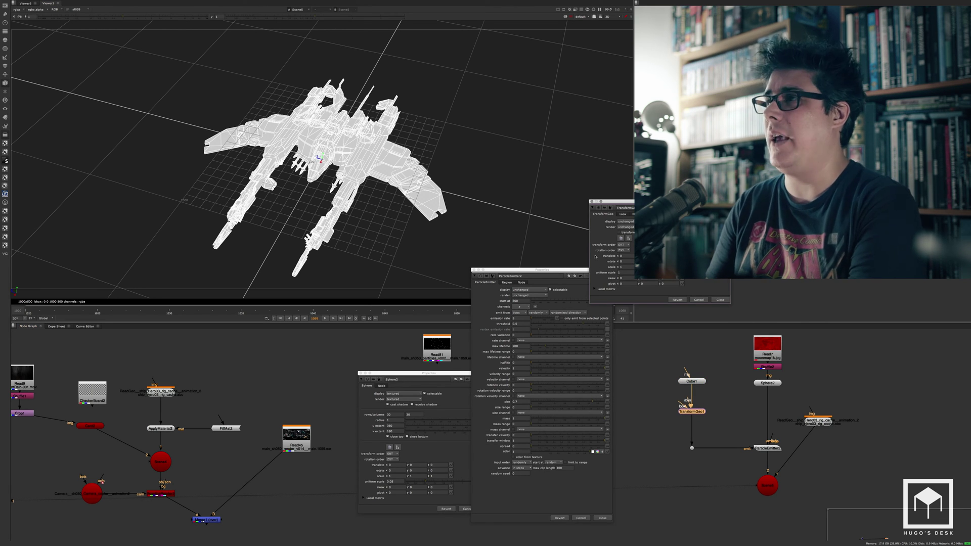
left_click(619, 272)
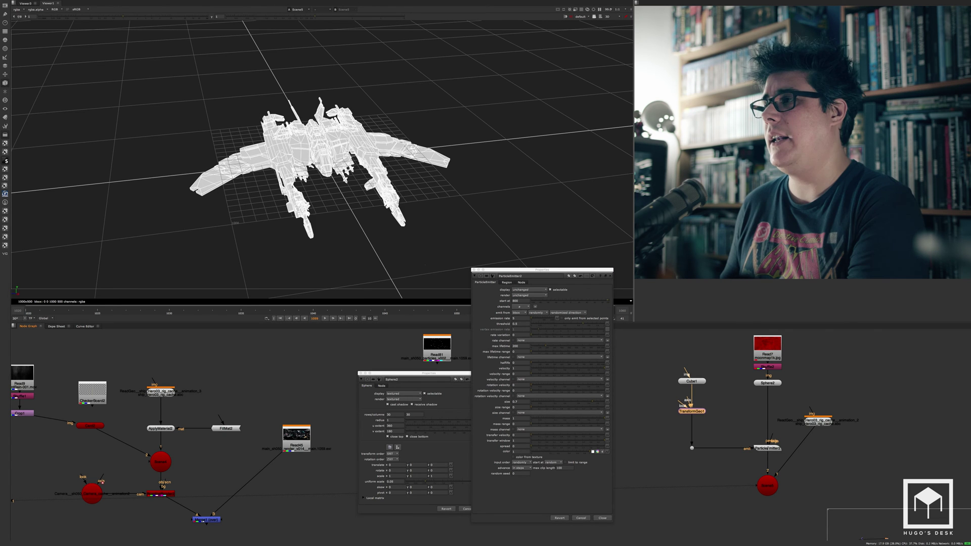
Display the ParticleEmitter alone, then the combined Scene, to compare the particle spread with the ship
left_click(767, 448)
key("1")
scroll(338, 159, "up", 10)
scroll(320, 190, "down", 10)
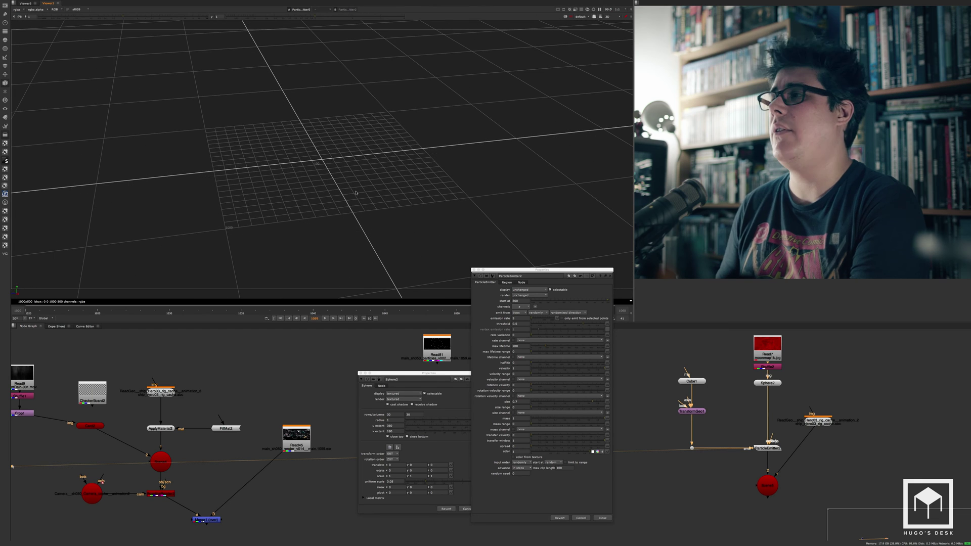
left_click(768, 486)
key("1")
middle_click_drag(763, 480, 688, 477)
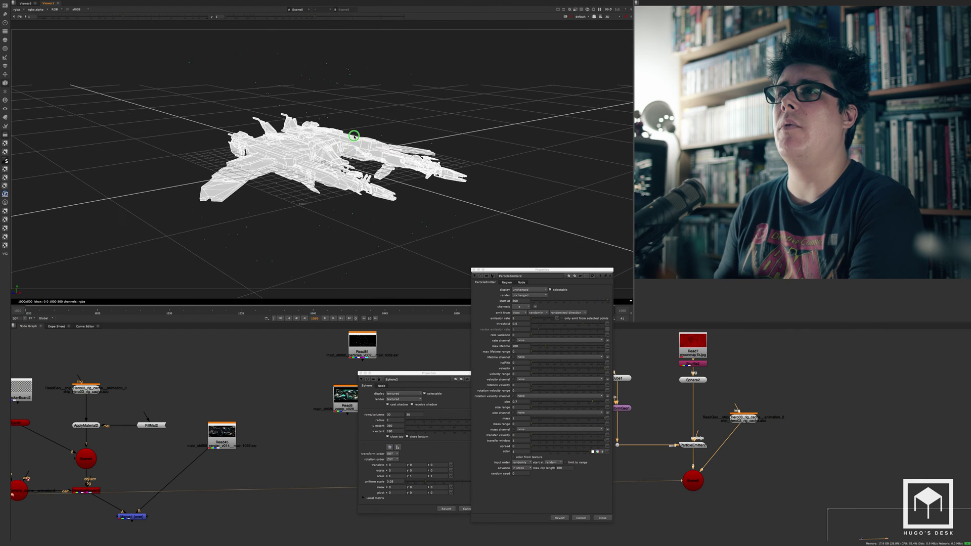
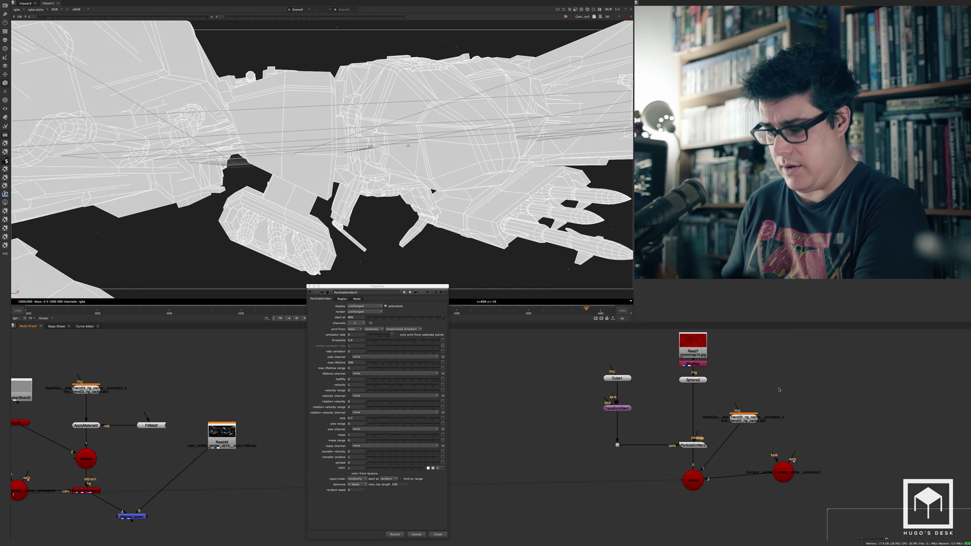
Add a FillMat node above the ship's ReadGeo and connect it to the img input as a holdout
key("Tab")
type("FillMat")
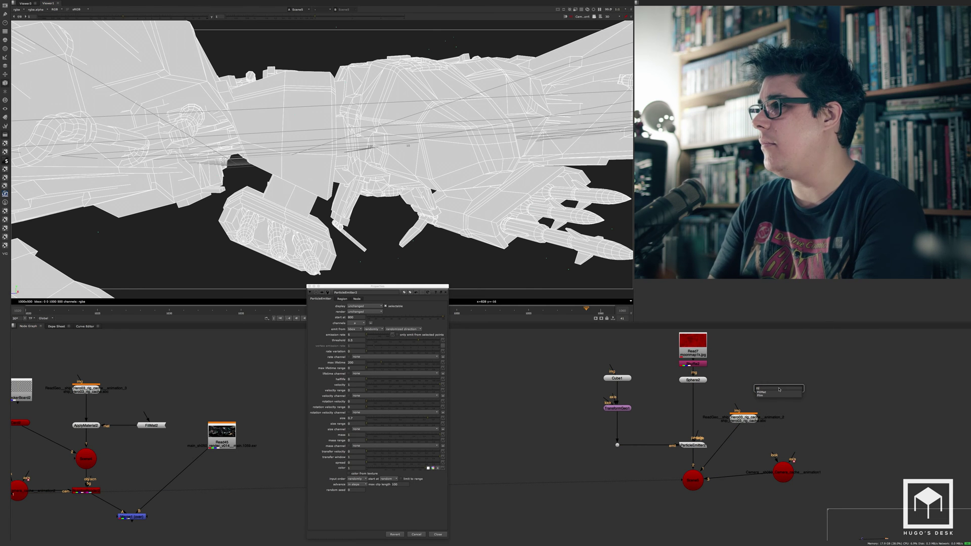
key("Return")
left_click_drag(736, 403, 749, 385)
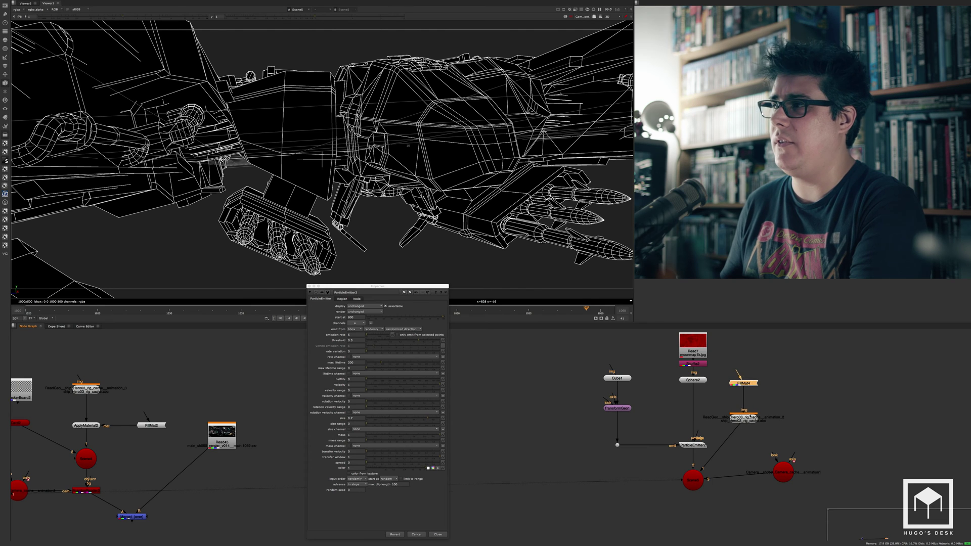
scroll(751, 415, "up", 3)
scroll(751, 413, "down", 2)
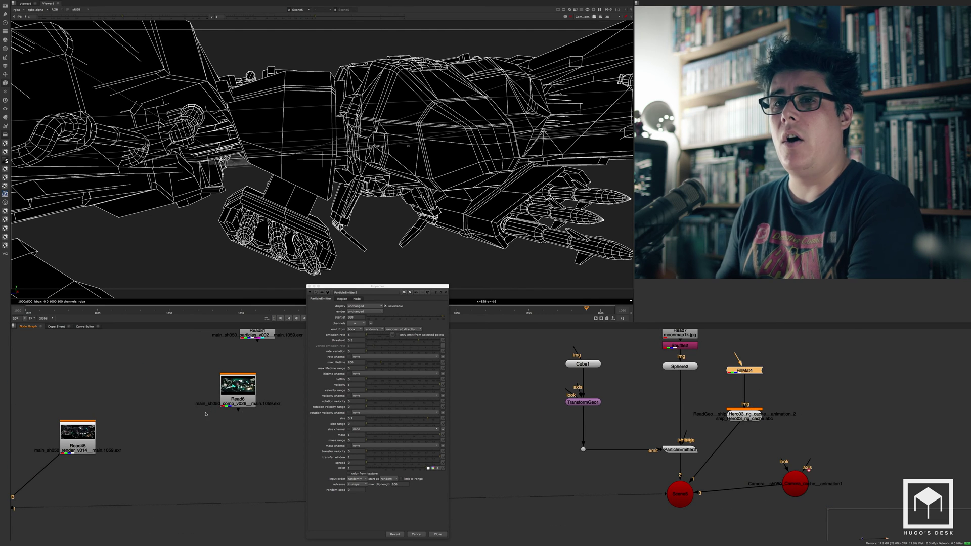
middle_click_drag(175, 452, 300, 437)
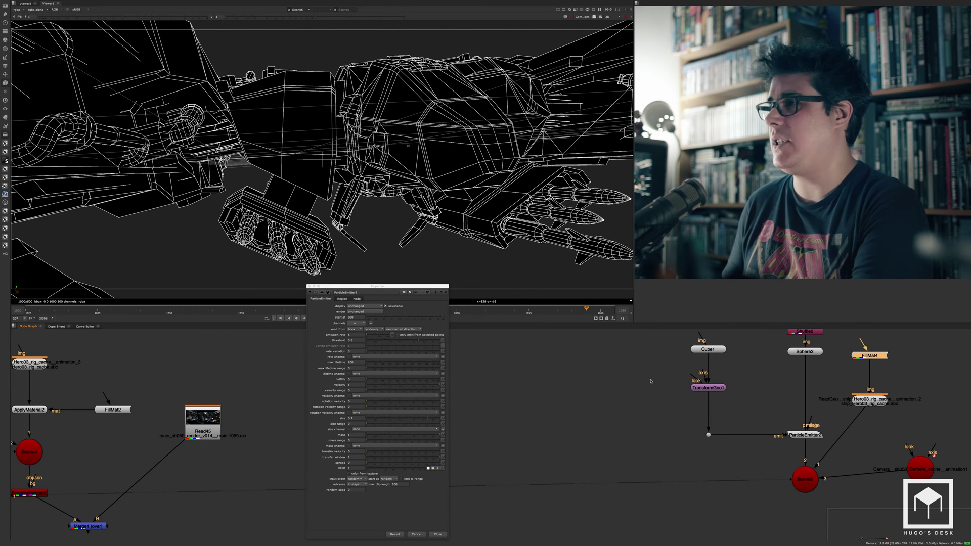
Reposition the emitter cube along X around the ship through TransformGeo1 and increase its uniform scale
middle_click_drag(651, 381, 464, 418)
double_click(518, 386)
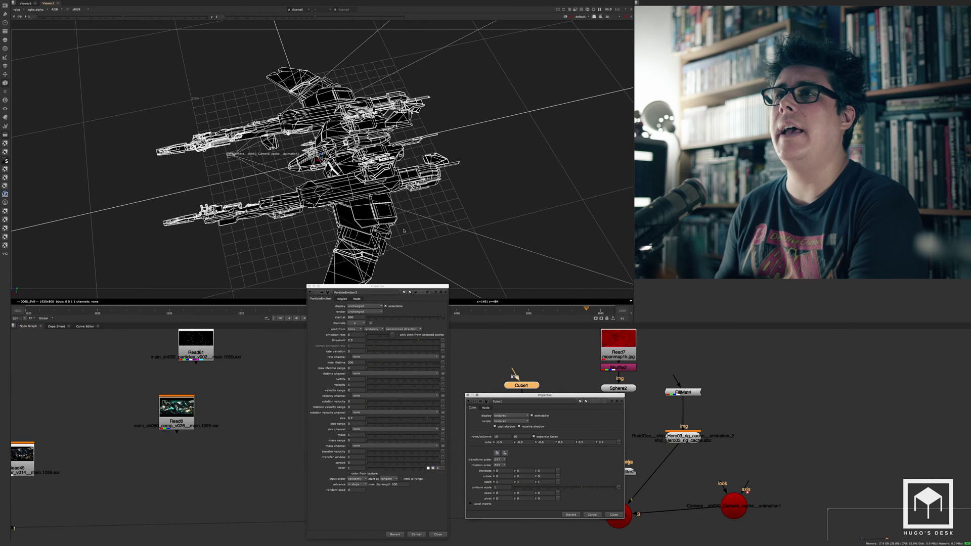
left_click(614, 514)
double_click(521, 424)
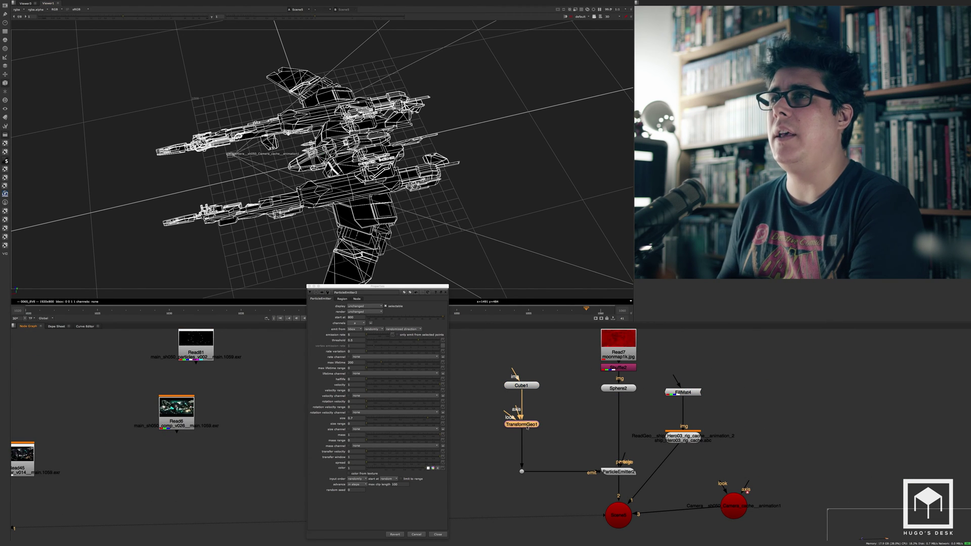
scroll(303, 146, "down", 4)
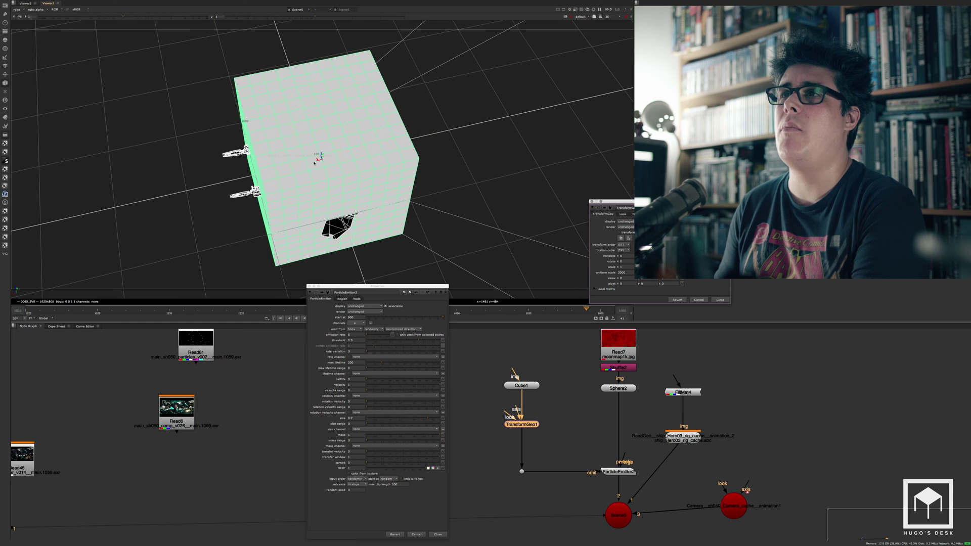
left_click_drag(317, 159, 285, 167)
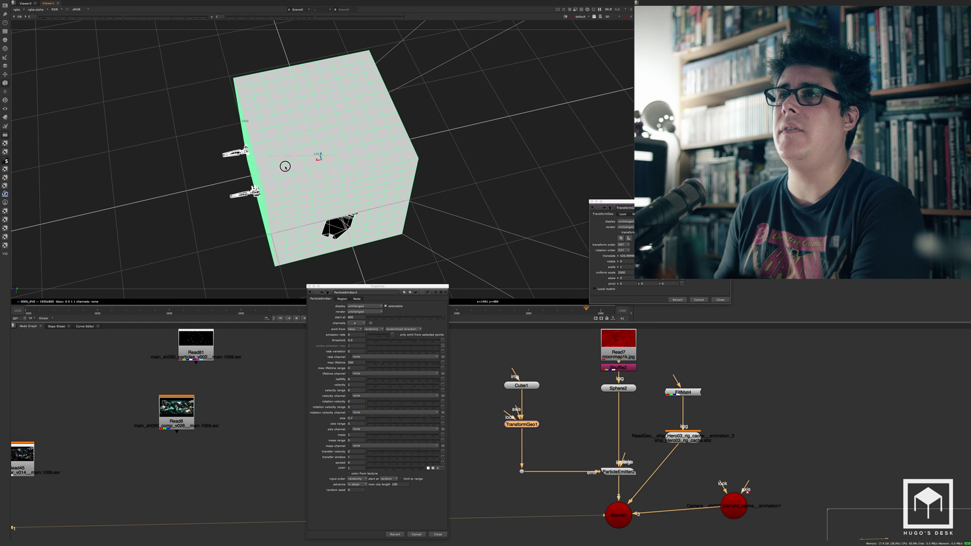
left_click(621, 273)
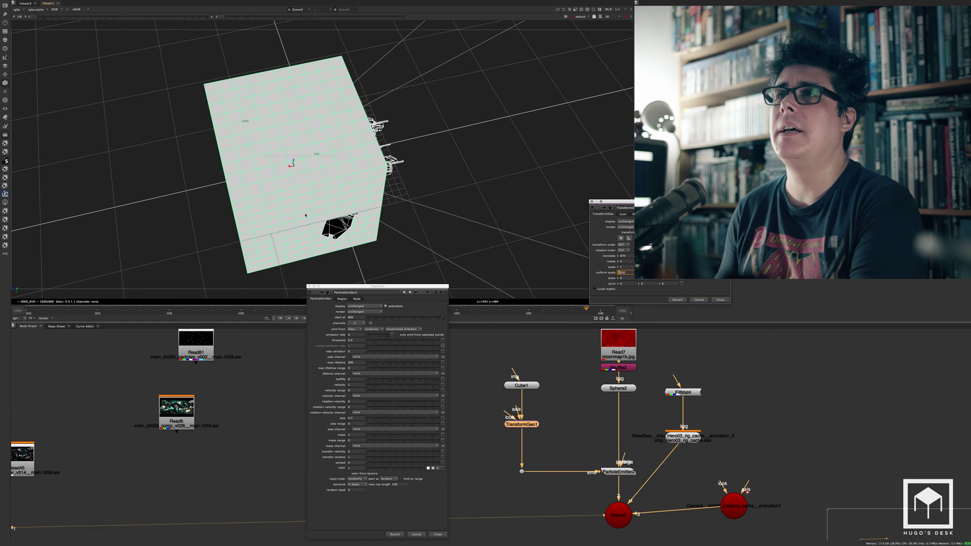
key("Up")
left_click_drag(337, 198, 399, 189, "super")
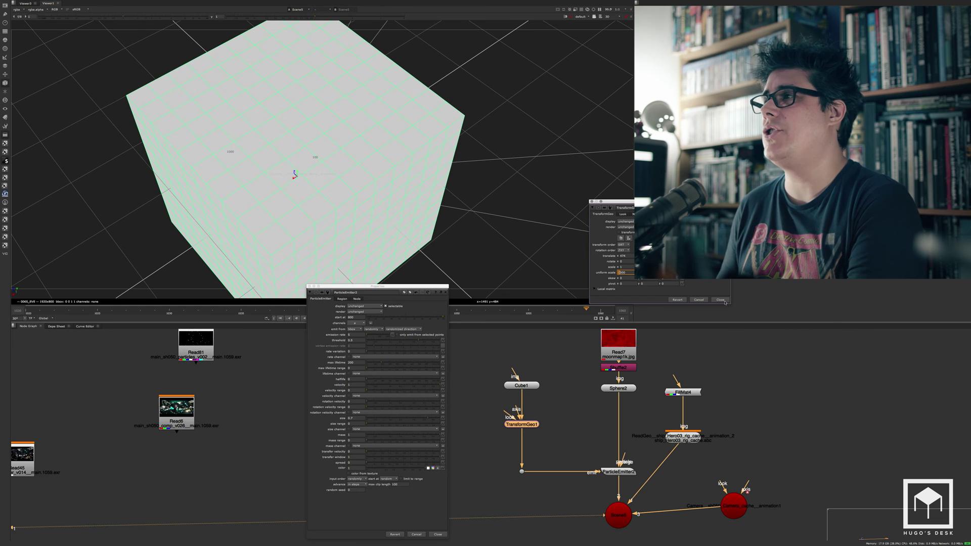
Display the ParticleEmitter alone, close the TransformGeo properties, set the emission rate to 20 and adjust the particle size
left_click(624, 471)
key("1")
left_click(720, 300)
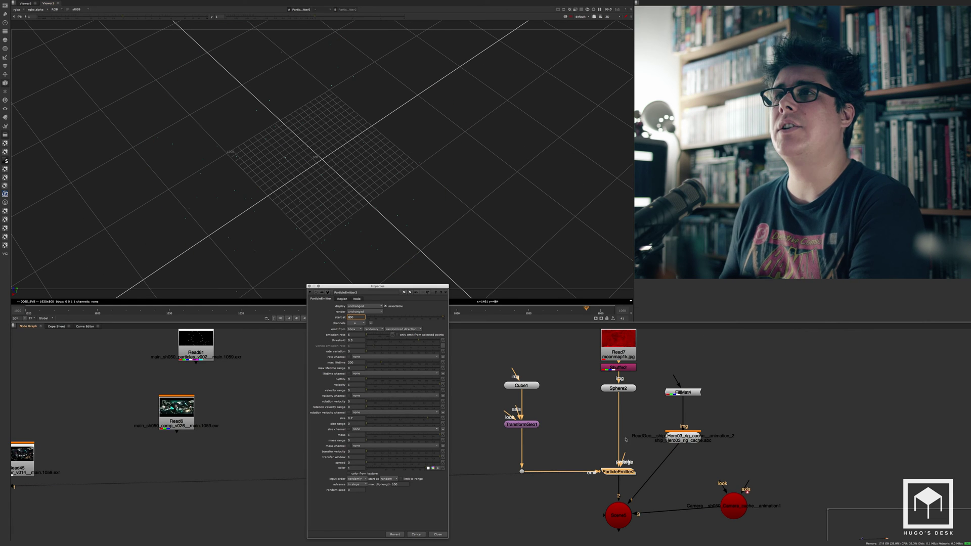
key("Tab")
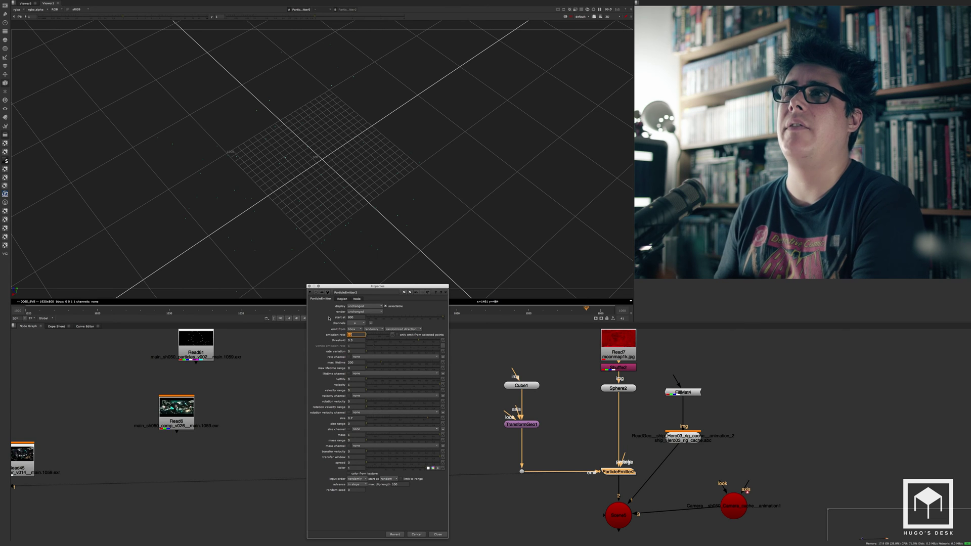
scroll(307, 165, "down", 5)
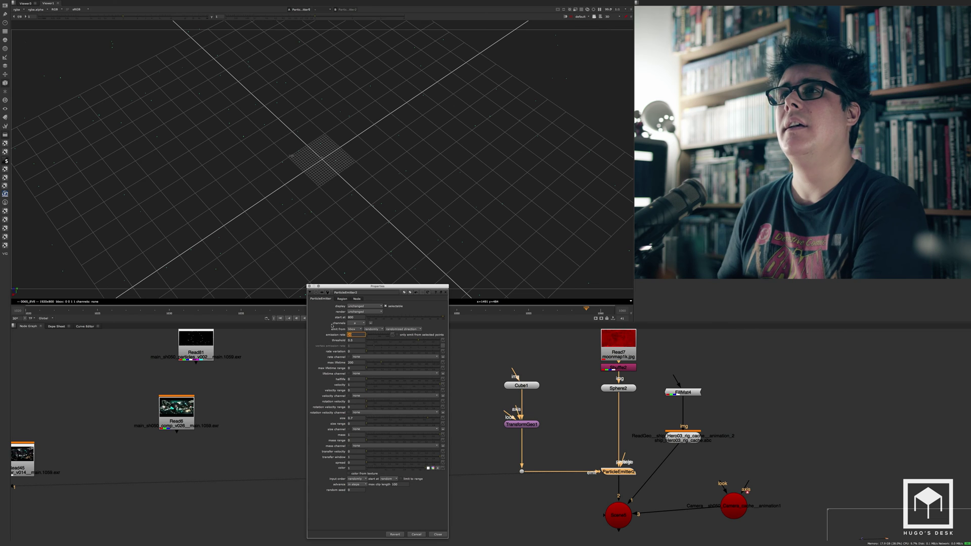
left_click(355, 418)
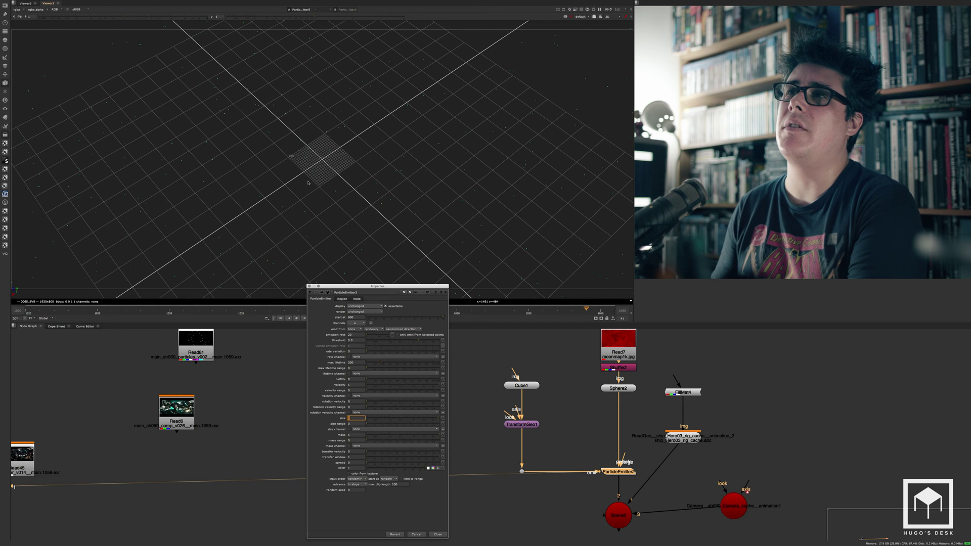
left_click_drag(308, 182, 331, 177, "super")
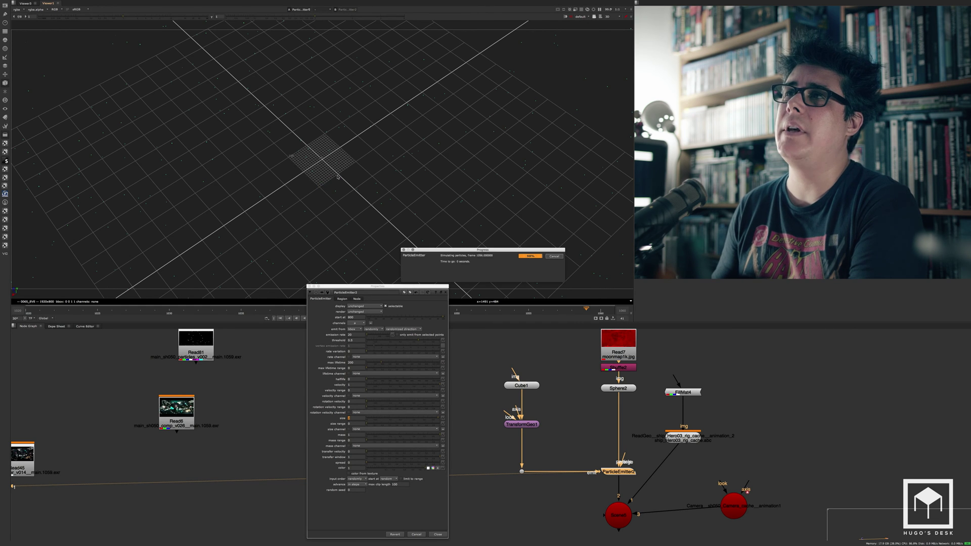
Display the combined Scene through the shot camera, then from the free 3D view, to check the particle density
left_click(626, 514)
key("1")
left_click(576, 18)
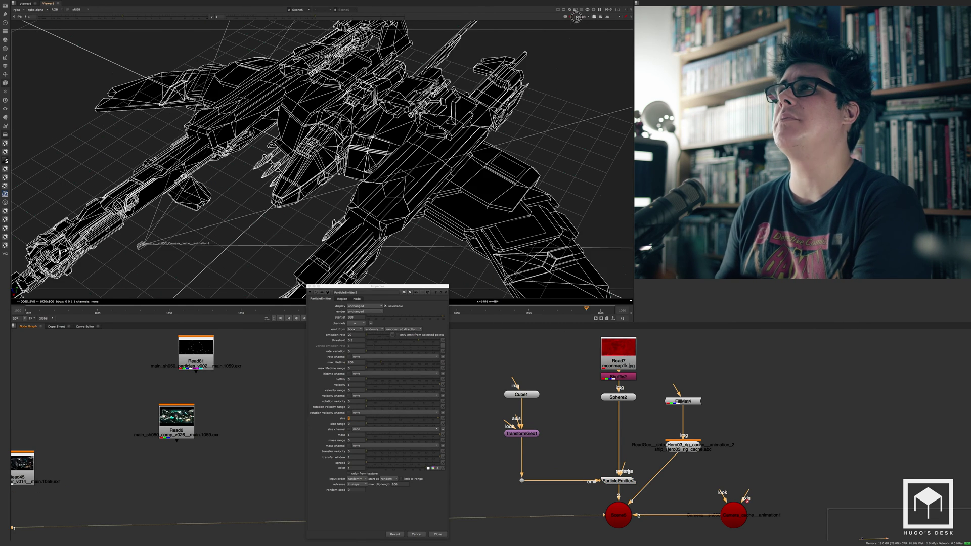
left_click(576, 17)
left_click(589, 32)
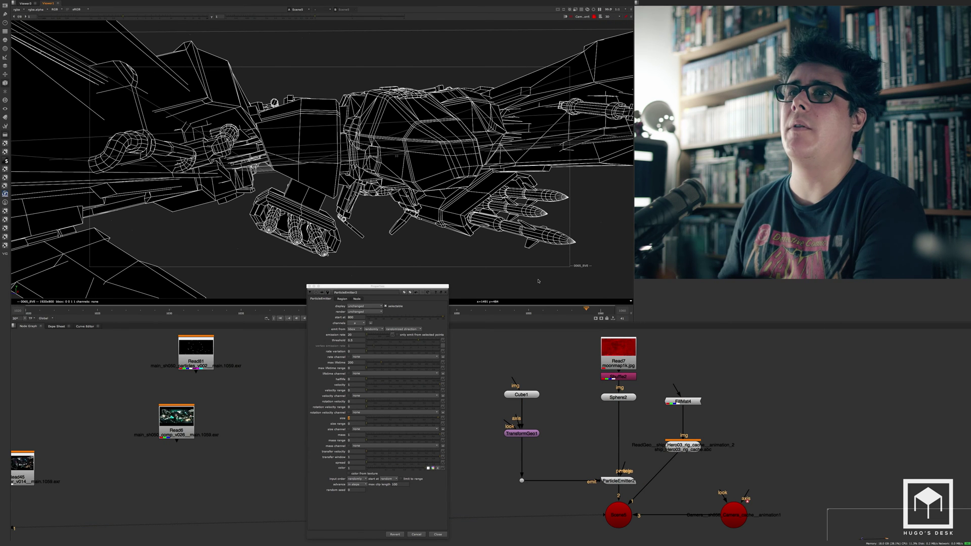
scroll(538, 281, "up", 1)
left_click_drag(276, 199, 321, 205, "ctrl")
Set the ParticleEmitter's emission rate to 50, max lifetime to 100 and size to 10
left_click(364, 335)
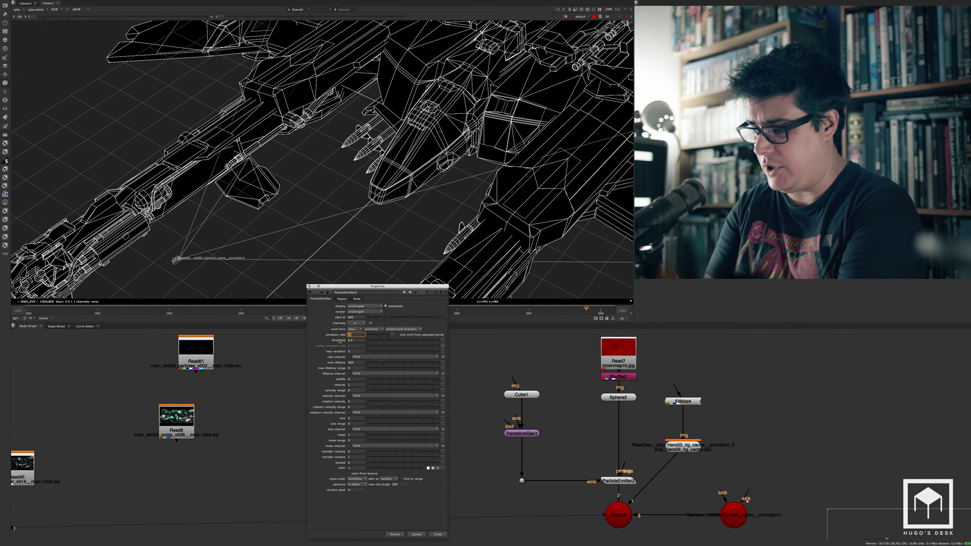
type("50")
key("Return")
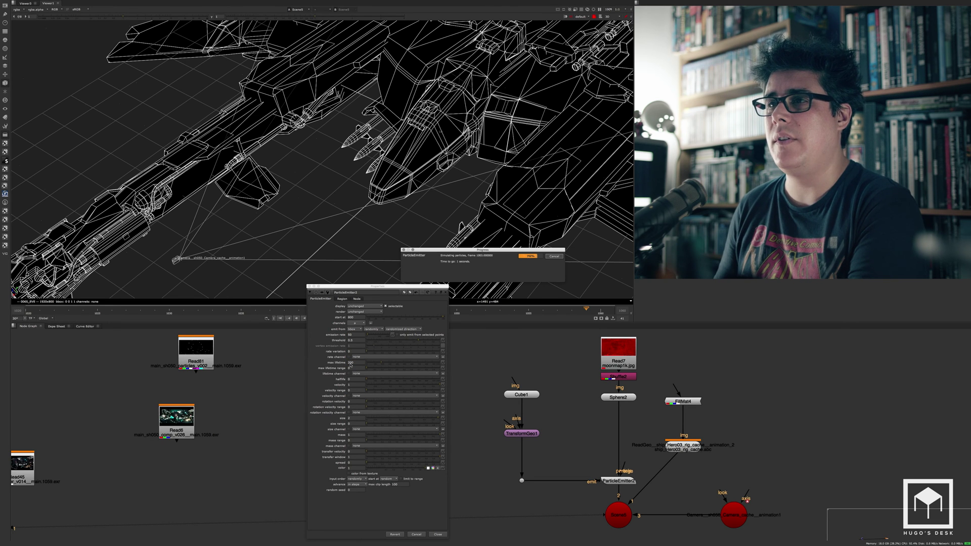
left_click(349, 362)
type("100")
left_click(356, 418)
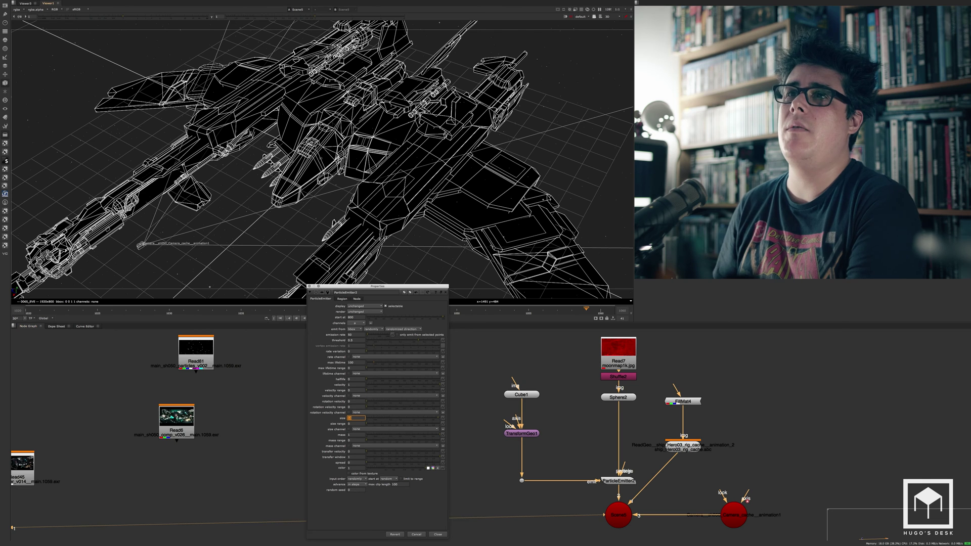
Orbit around the Scene and look through the sh050 camera to check the particles around the ship
left_click(625, 515)
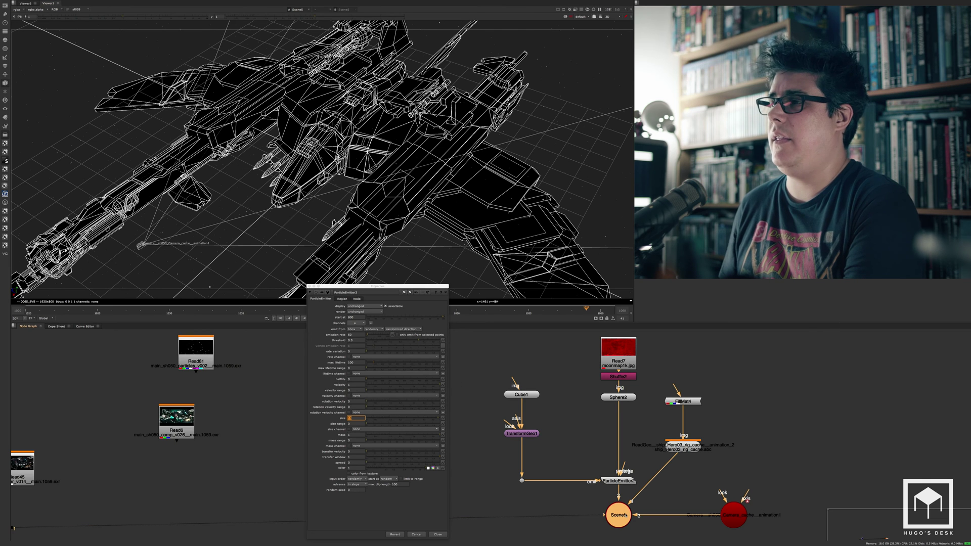
left_click_drag(293, 231, 354, 226, "super")
left_click(580, 17)
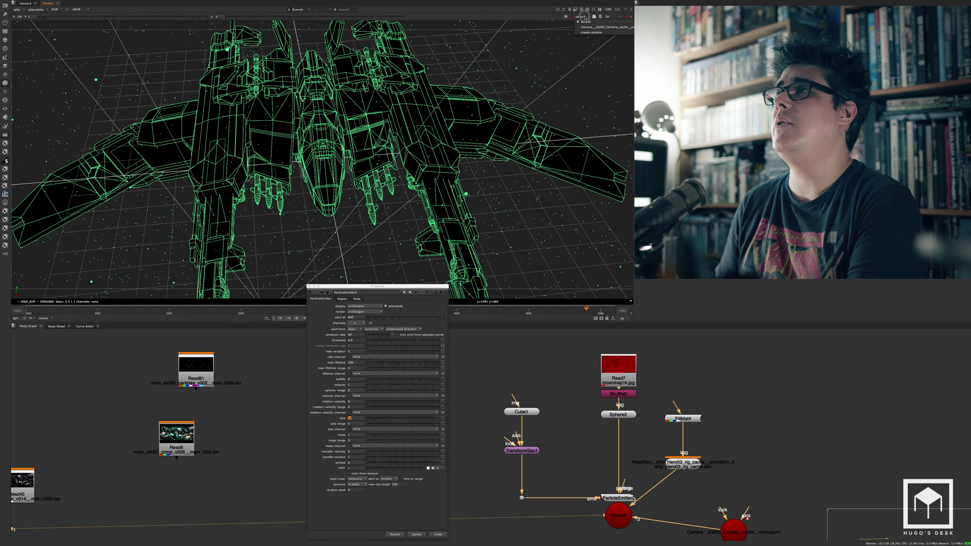
left_click(590, 27)
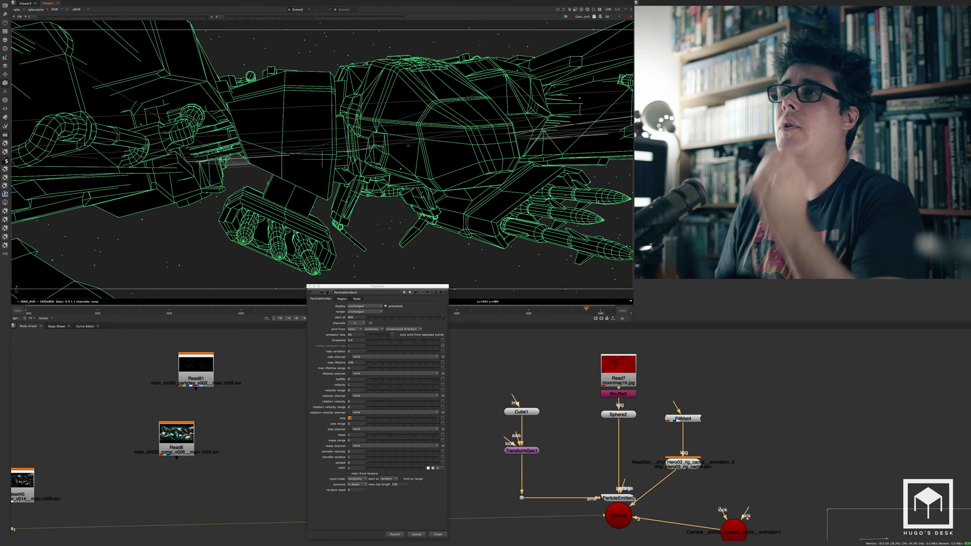
key("super+l")
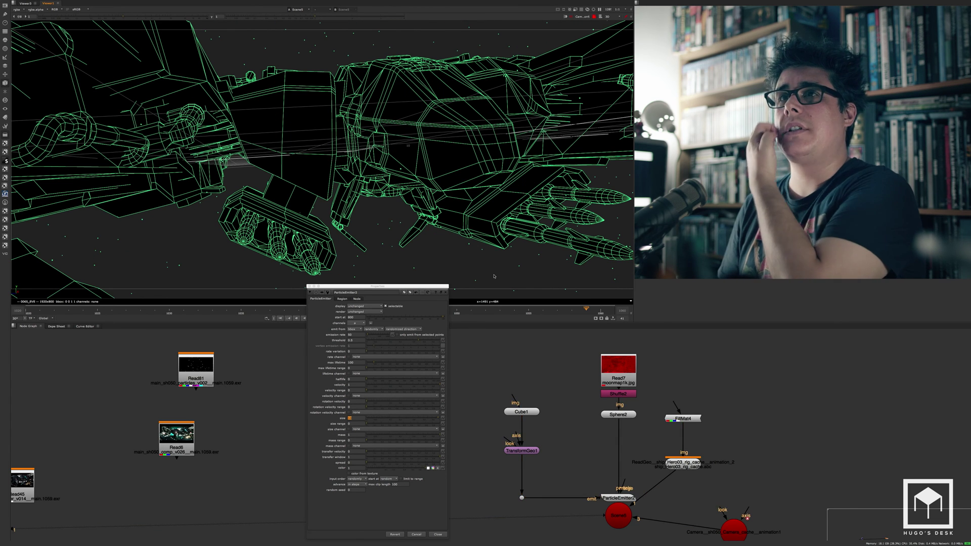
left_click(488, 261)
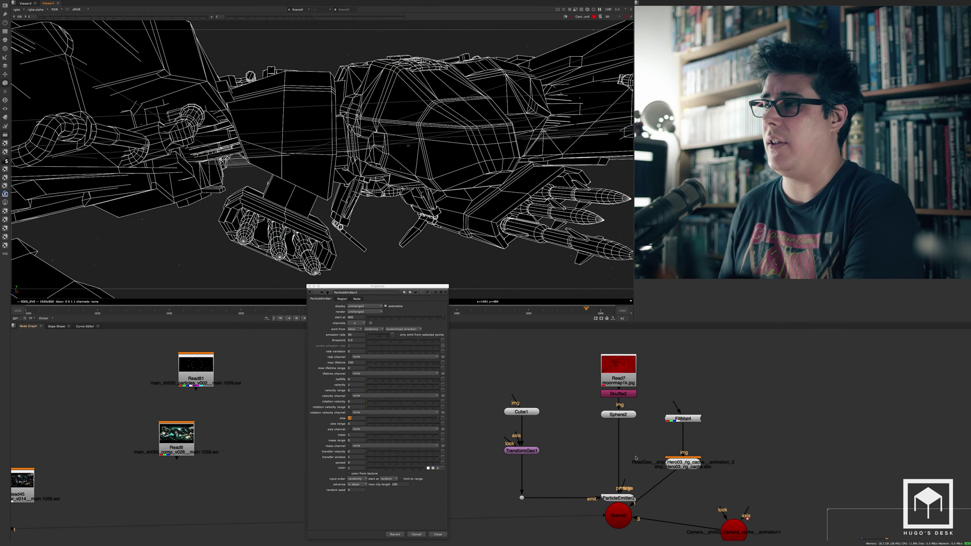
Move the Scene node farther below the ParticleEmitter and align the camera node beside it
left_click(626, 500)
scroll(626, 498, "down", 2)
middle_click_drag(624, 528, 619, 496)
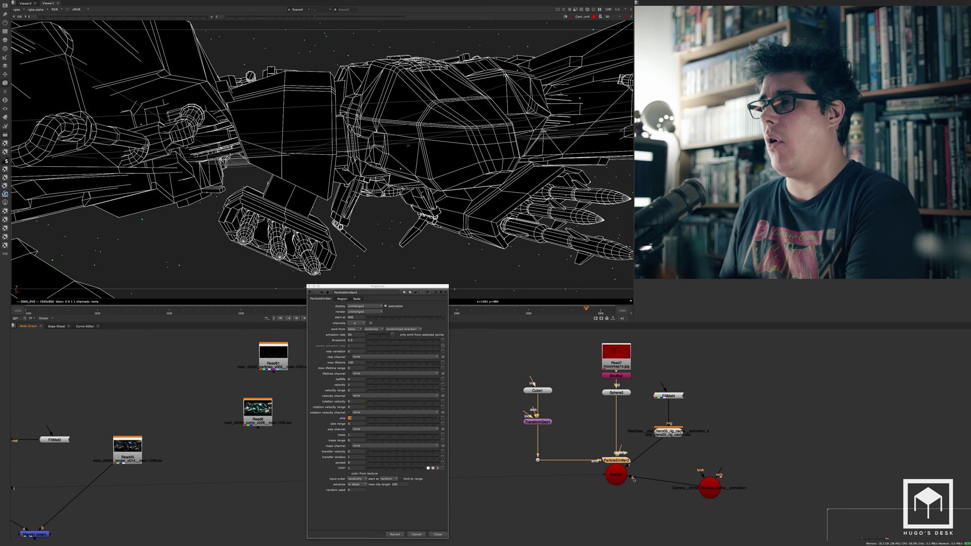
left_click(616, 478)
left_click_drag(617, 475, 618, 497)
left_click(625, 483)
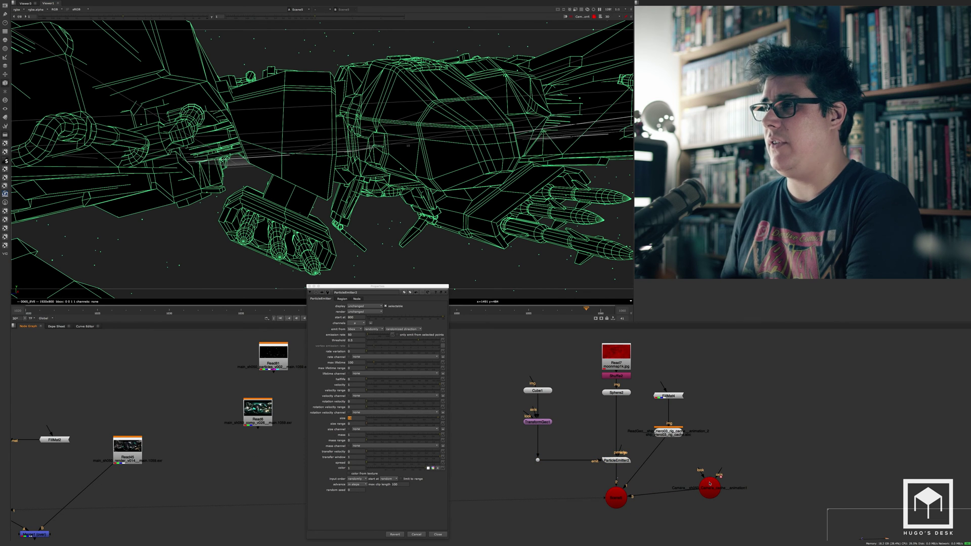
left_click_drag(710, 484, 710, 496)
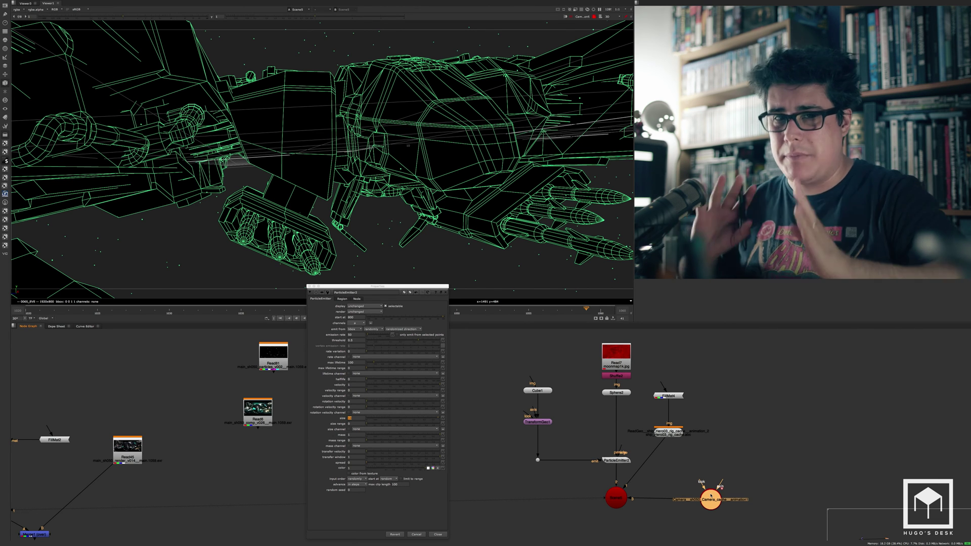
Maximize the node graph, close the emitter's properties and add a ScanlineRender node below the Scene
scroll(703, 500, "down", 1)
key("space")
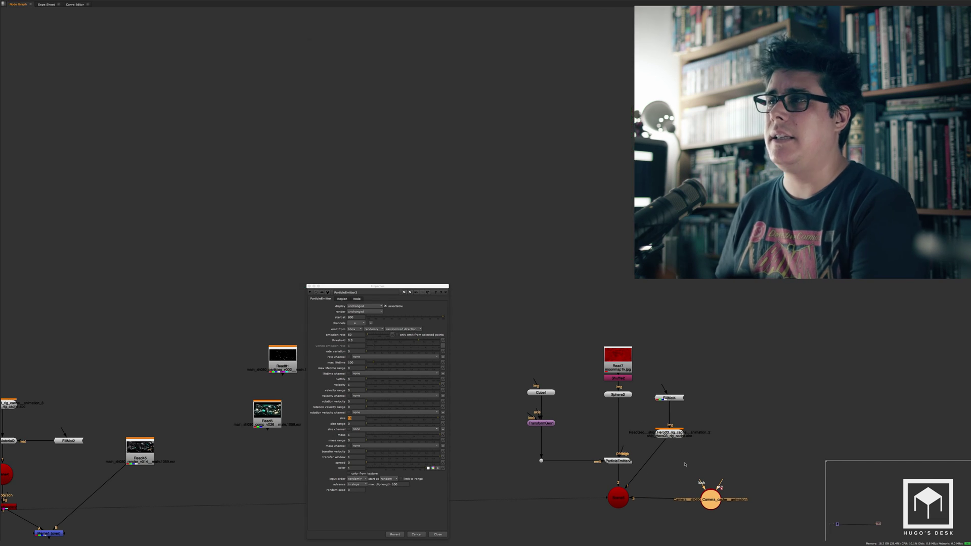
middle_click_drag(685, 464, 444, 242)
left_click(444, 293)
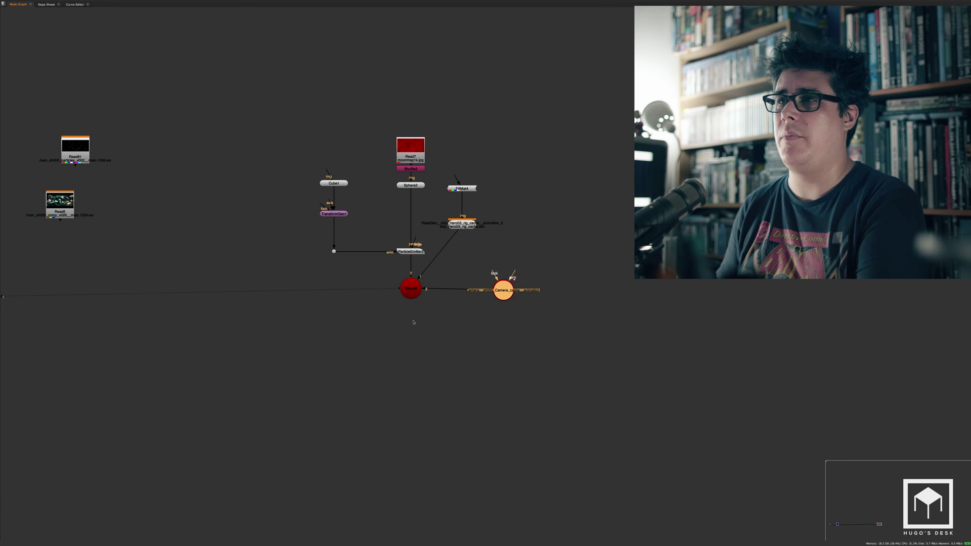
scroll(419, 321, "up", 2)
left_click(419, 321)
key("Tab")
type("sc")
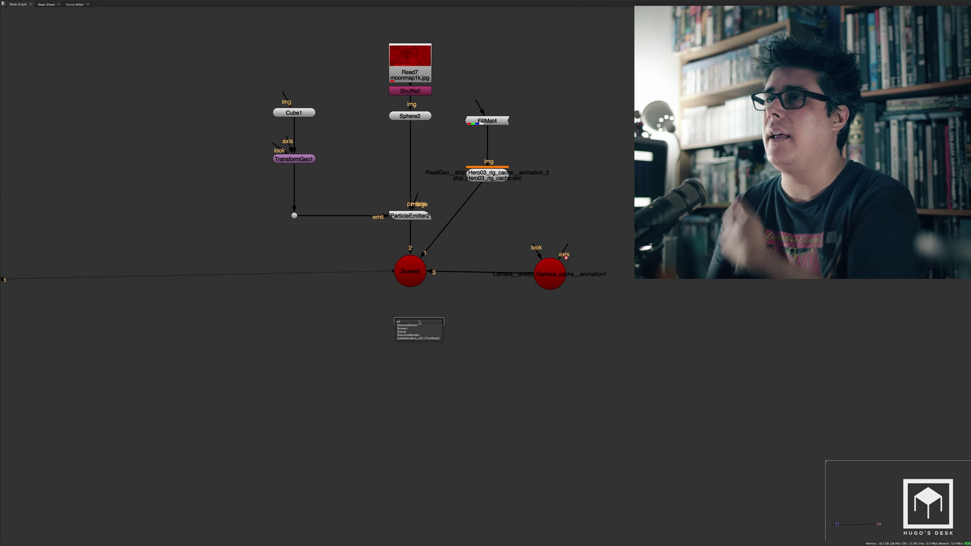
key("Down")
key("Down")
key("Down")
key("Down")
key("Return")
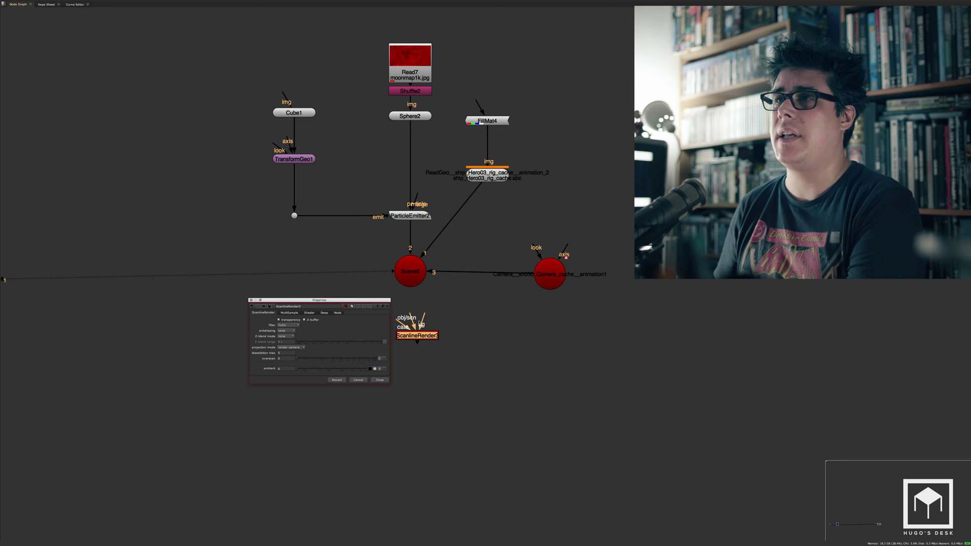
Connect the ScanlineRender's cam input to the shot camera and its obj/scn input to the Scene, and align it below
scroll(439, 297, "down", 2)
scroll(414, 309, "up", 3)
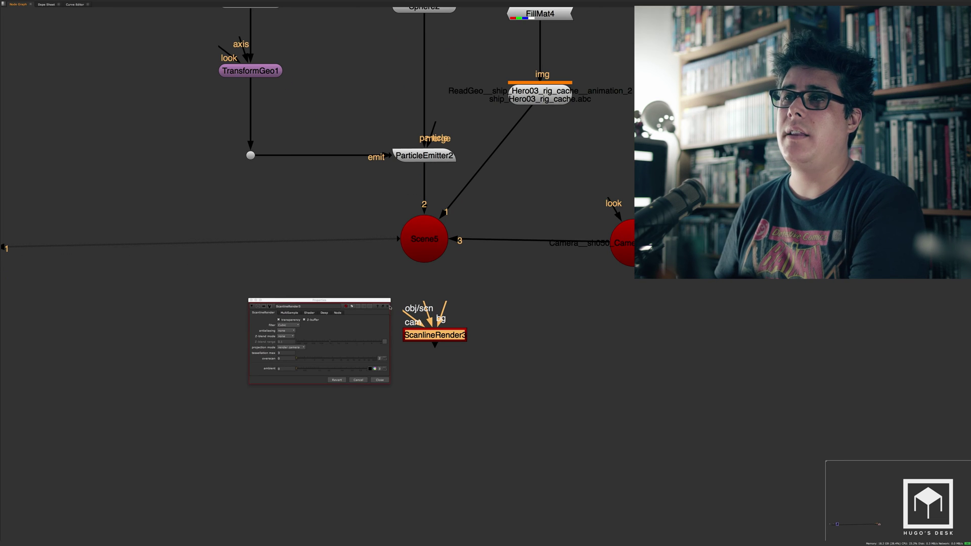
left_click_drag(376, 300, 295, 304)
left_click_drag(407, 313, 616, 233)
left_click_drag(425, 305, 421, 244)
left_click(438, 345)
left_click_drag(443, 337, 441, 343)
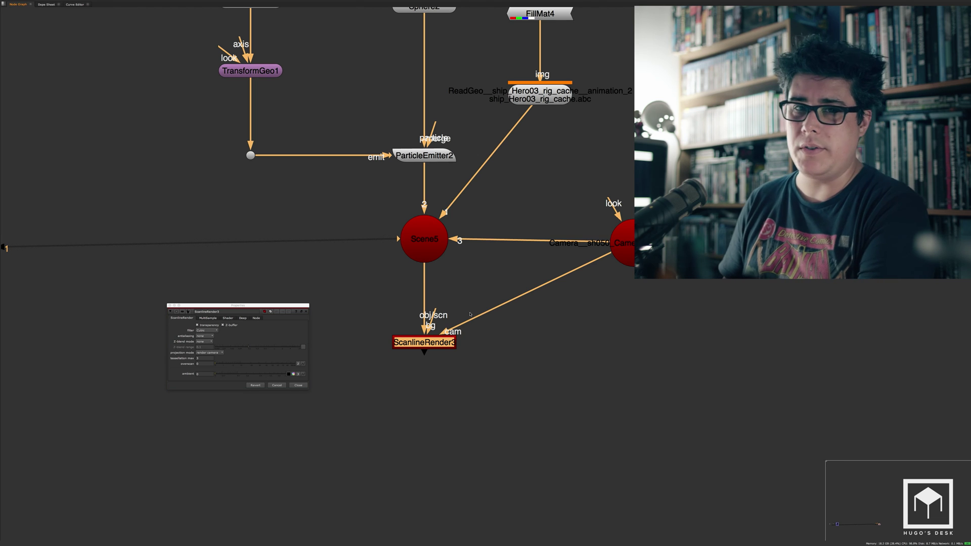
Display the ScanlineRender output fitted to the viewer and raise the viewer gamma to inspect the rendered particles
scroll(468, 171, "down", 2)
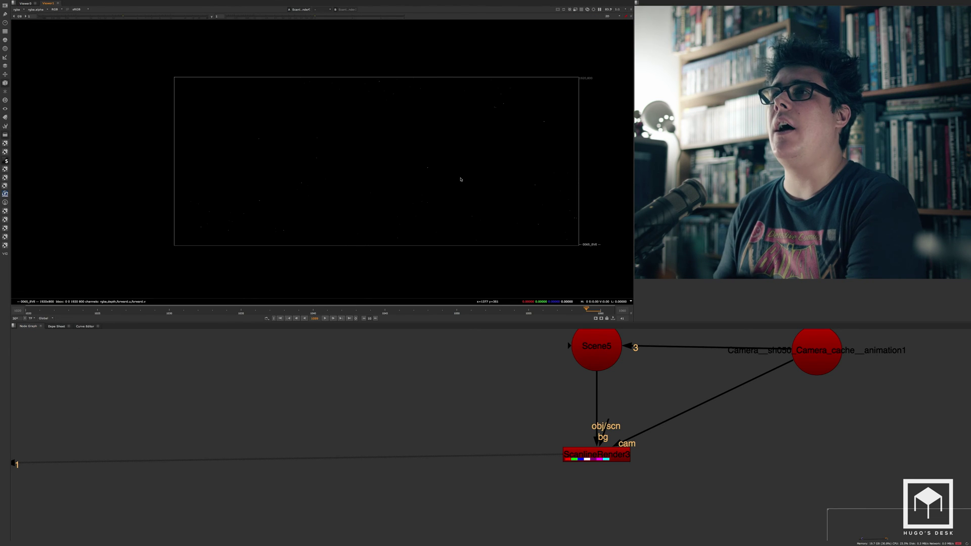
key("f")
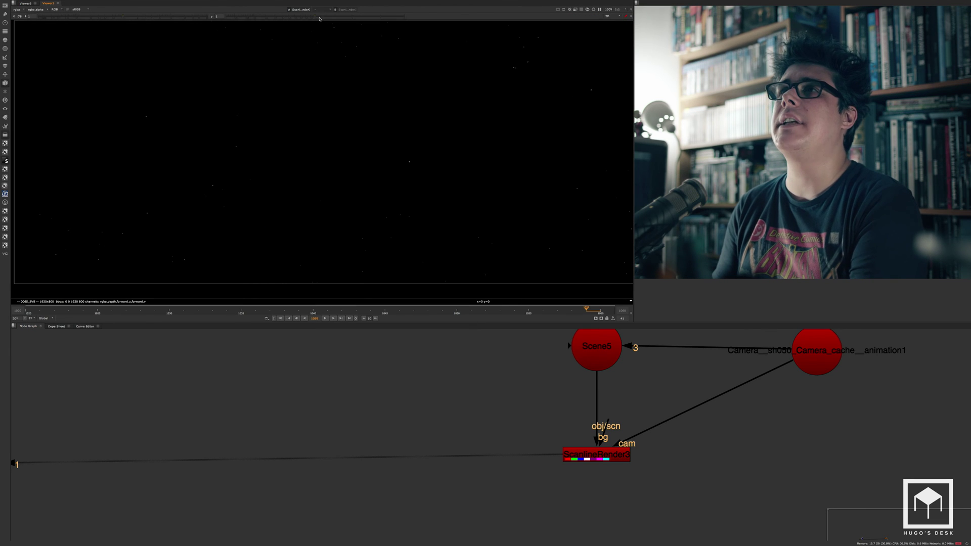
left_click_drag(315, 16, 338, 17)
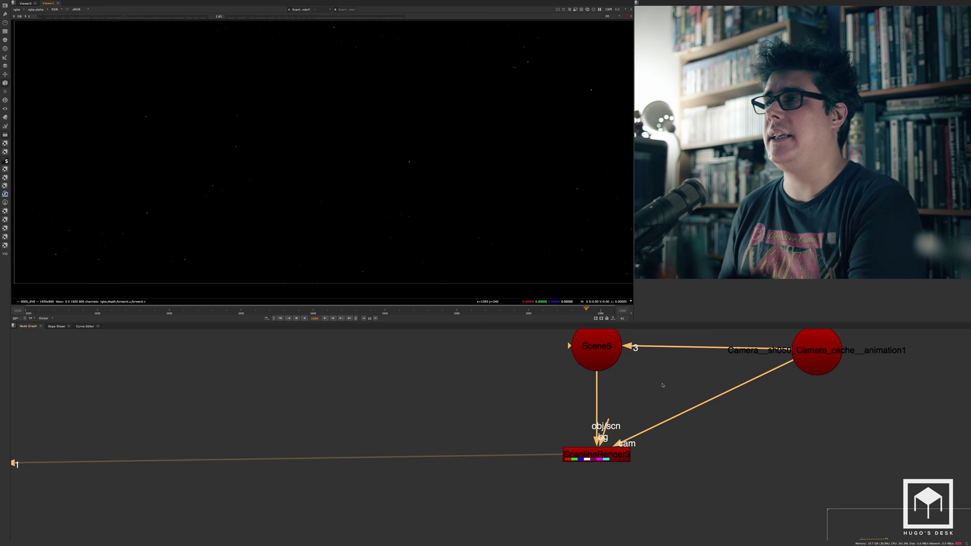
Set the particle size of the ParticleEmitter feeding the Scene to 20 and close its properties
middle_click_drag(662, 386, 606, 431)
scroll(602, 430, "down", 4)
middle_click_drag(574, 332, 549, 387)
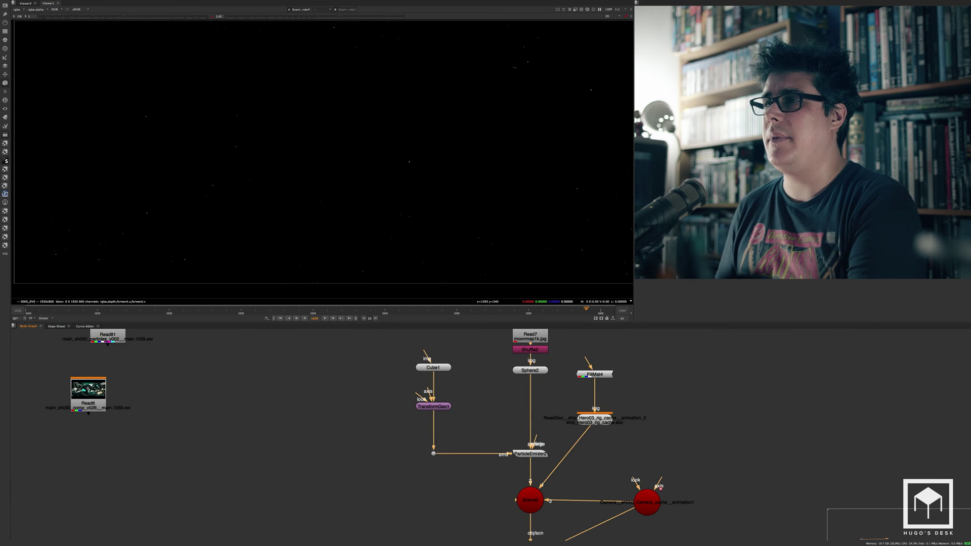
double_click(530, 453)
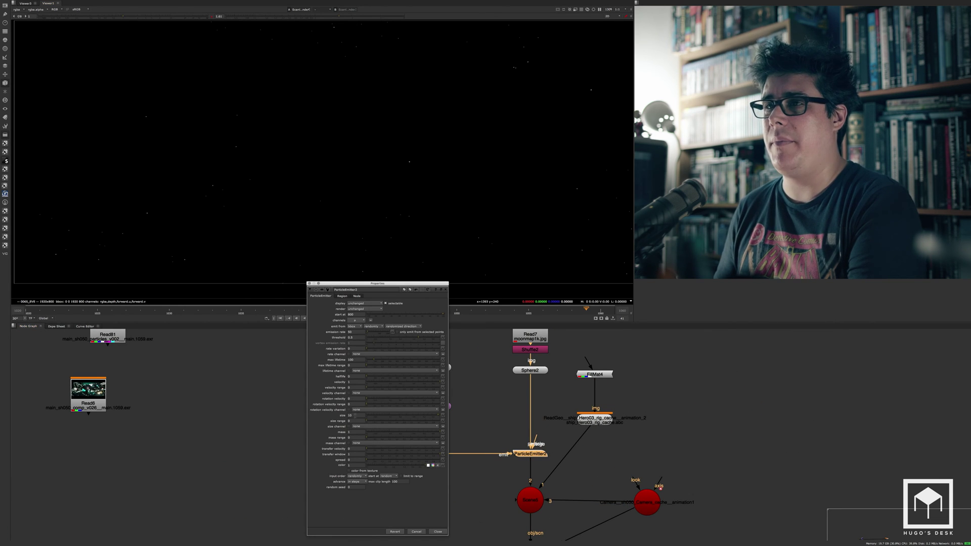
double_click(354, 415)
type("20")
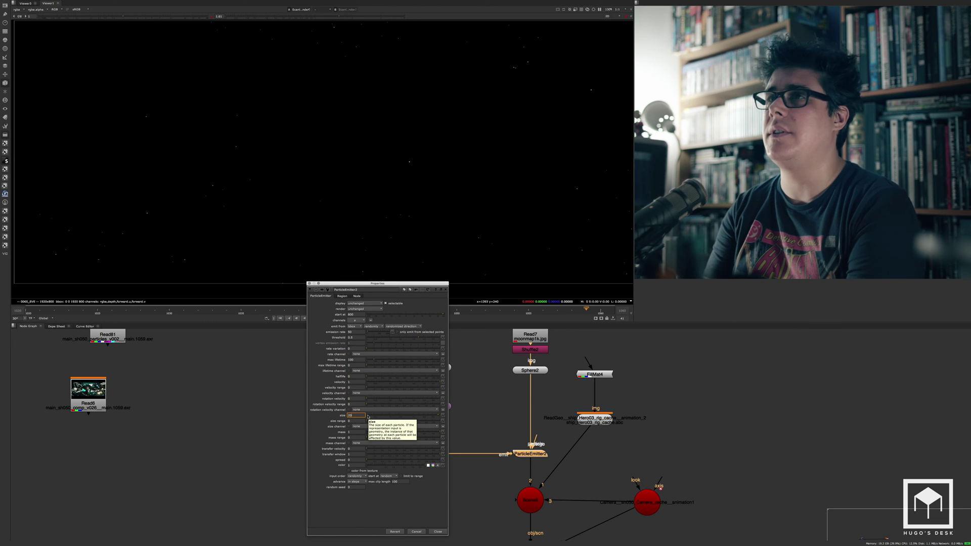
scroll(474, 388, "down", 1)
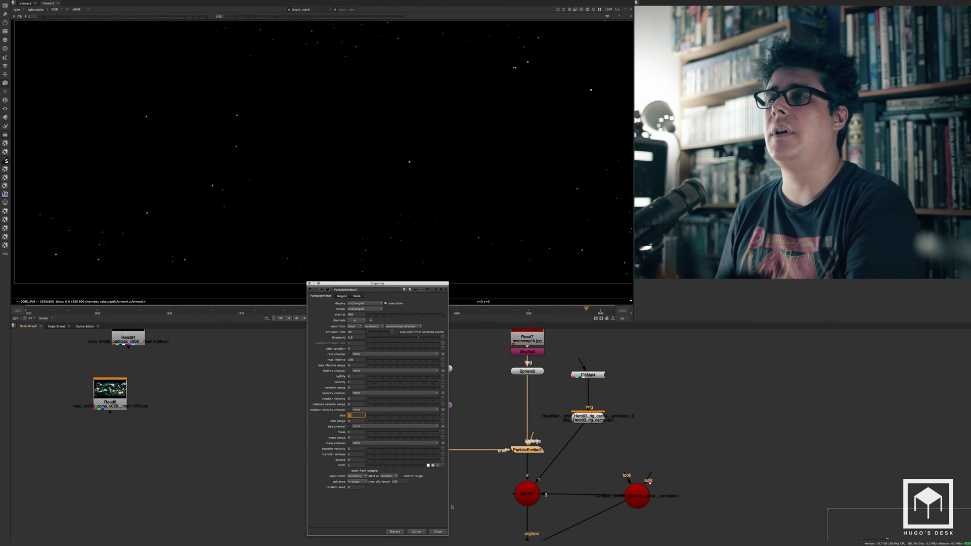
left_click(437, 532)
Temporarily disable the FillMat and the ship ReadGeo to compare the particles without the holdout, and re-enable both nodes
left_click(606, 421)
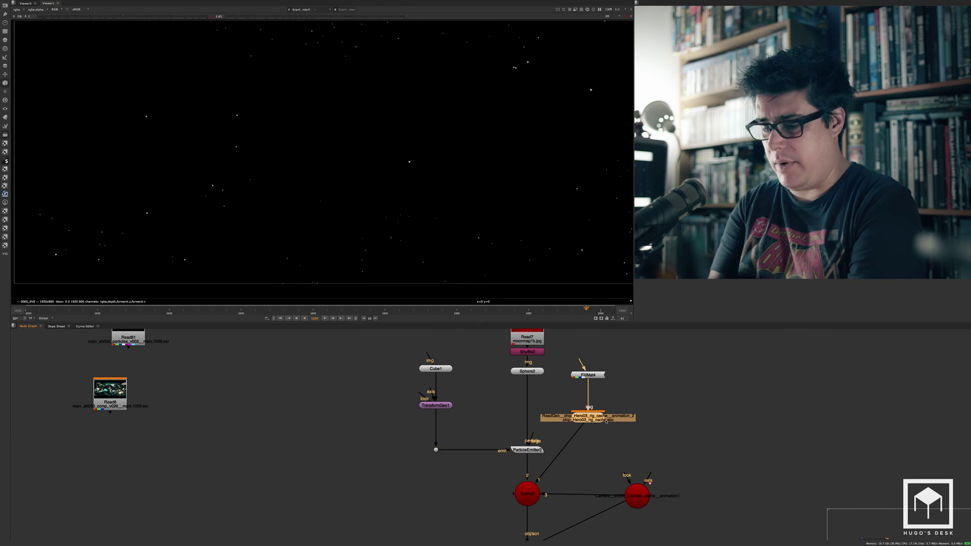
left_click_drag(620, 350, 557, 457)
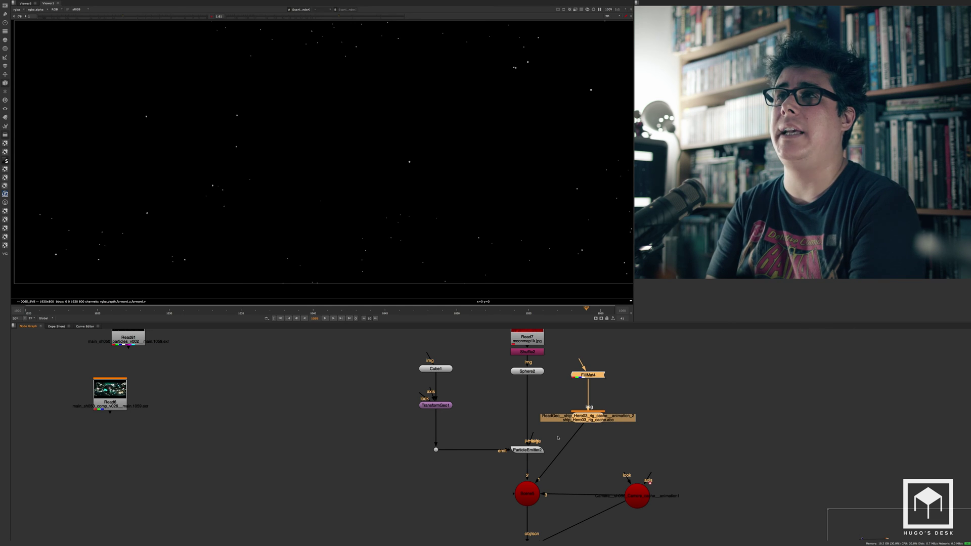
key("d")
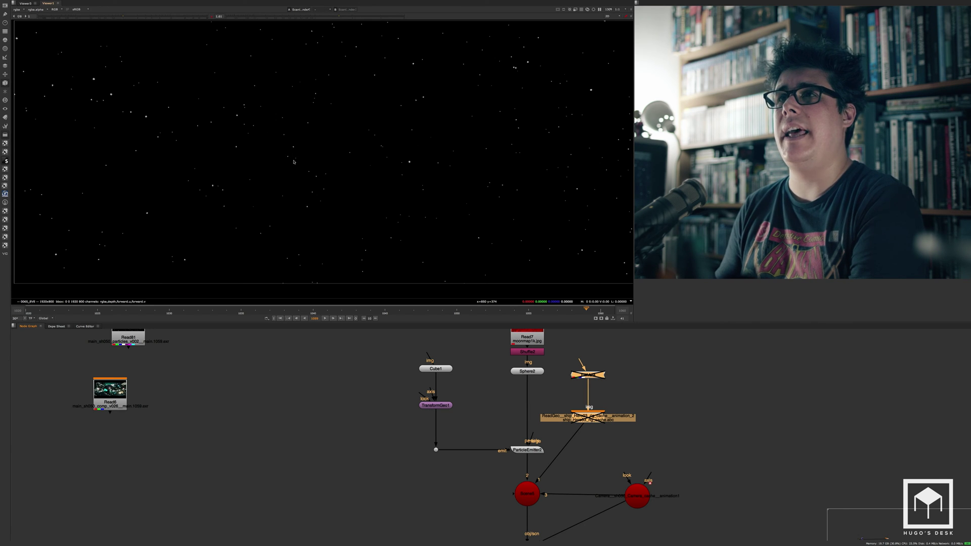
key("d")
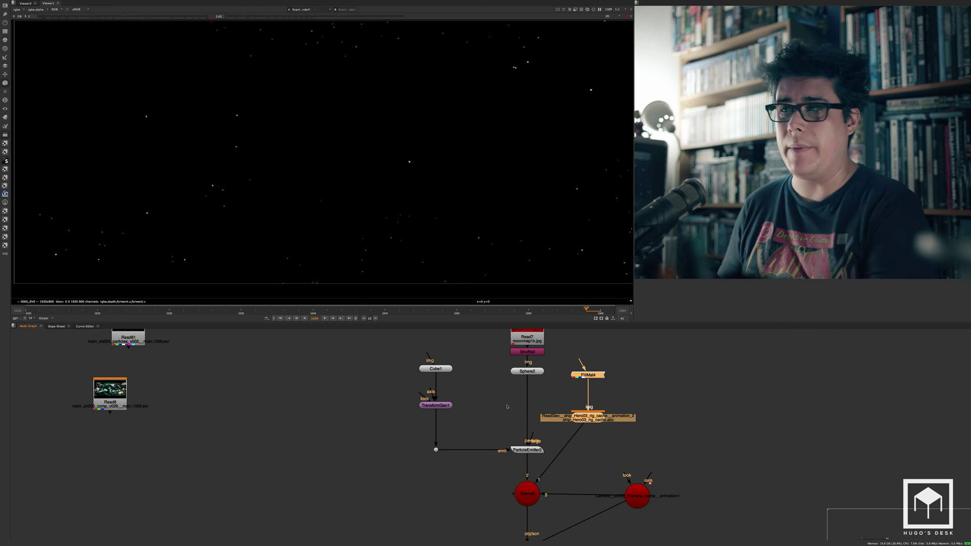
Find the Read node of the pre-rendered particles (v002) in the node graph and display it in the viewer
scroll(418, 434, "down", 5)
scroll(419, 434, "down", 5)
middle_click_drag(436, 414, 710, 409)
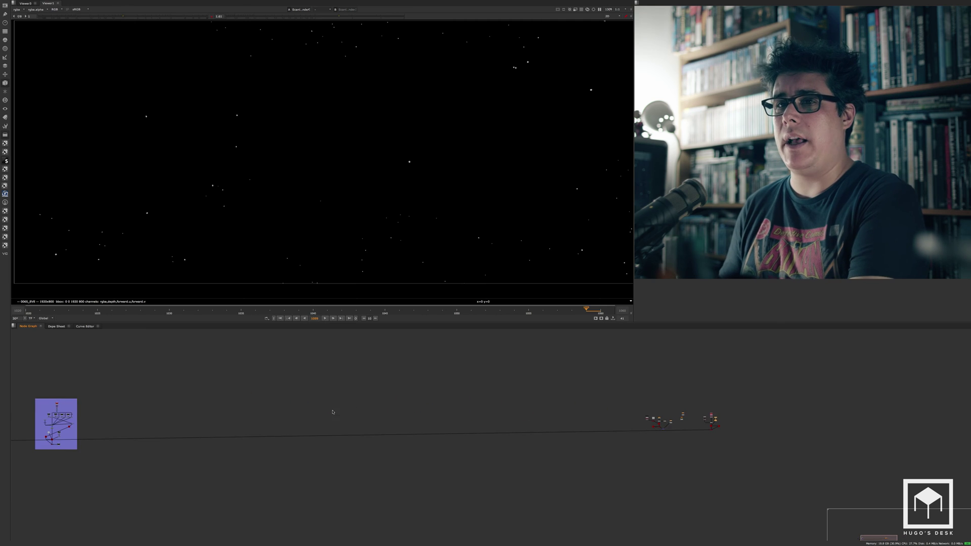
middle_click_drag(170, 418, 494, 390)
middle_click_drag(625, 401, 447, 407)
scroll(446, 408, "down", 5)
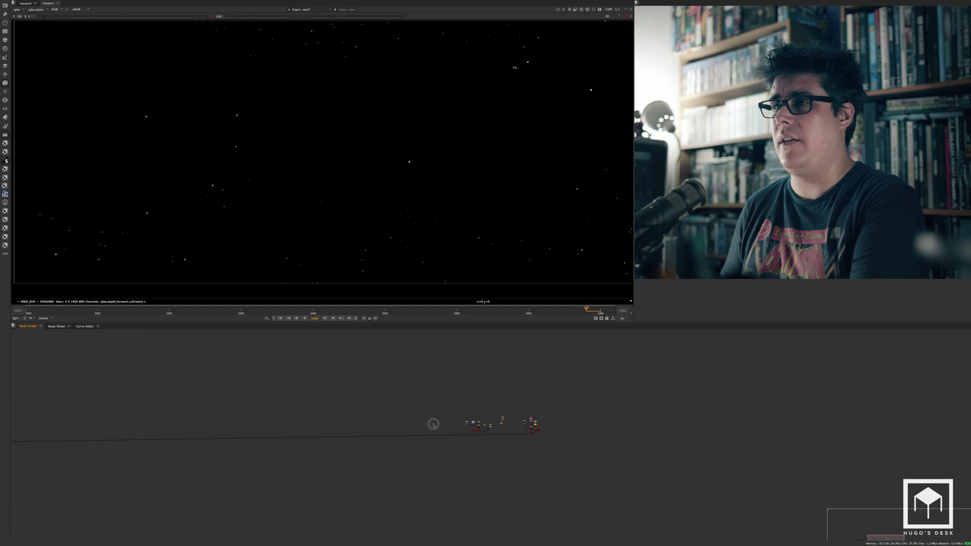
scroll(340, 405, "up", 5)
middle_click_drag(705, 385, 386, 384)
scroll(520, 378, "up", 10)
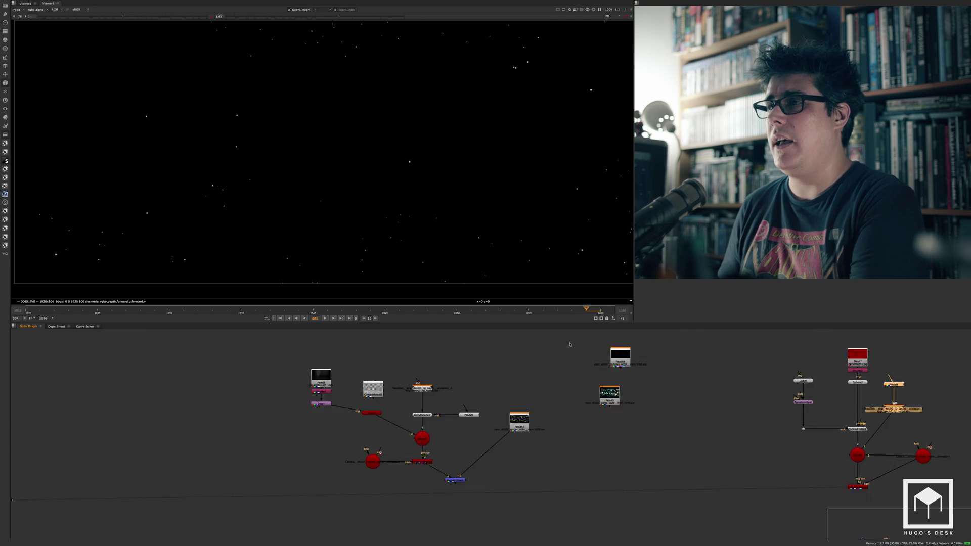
left_click(682, 346)
key("1")
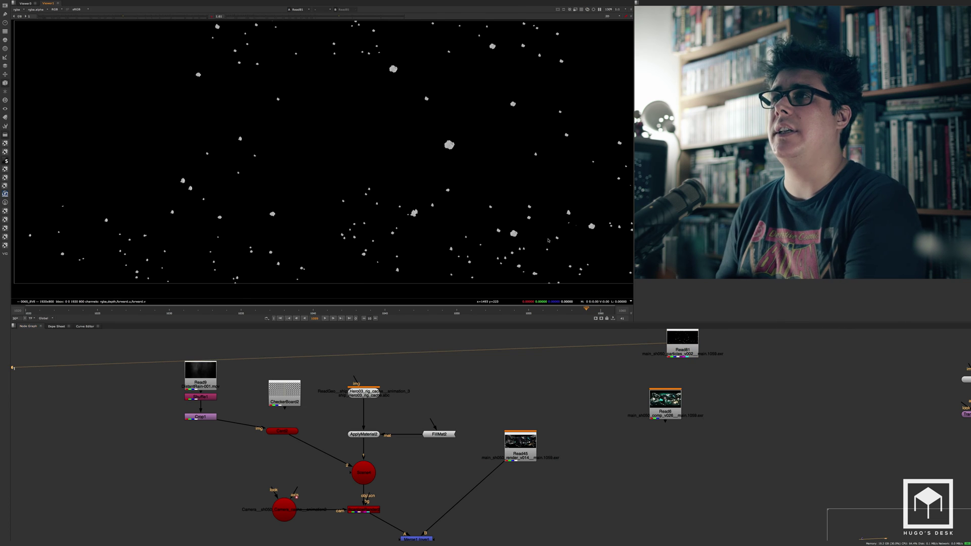
Play back the pre-rendered particle sequence in the maximized viewer, stop it and examine the large asteroids up close
key("space")
left_click(317, 18)
middle_click_drag(466, 312, 636, 207)
left_click(488, 535)
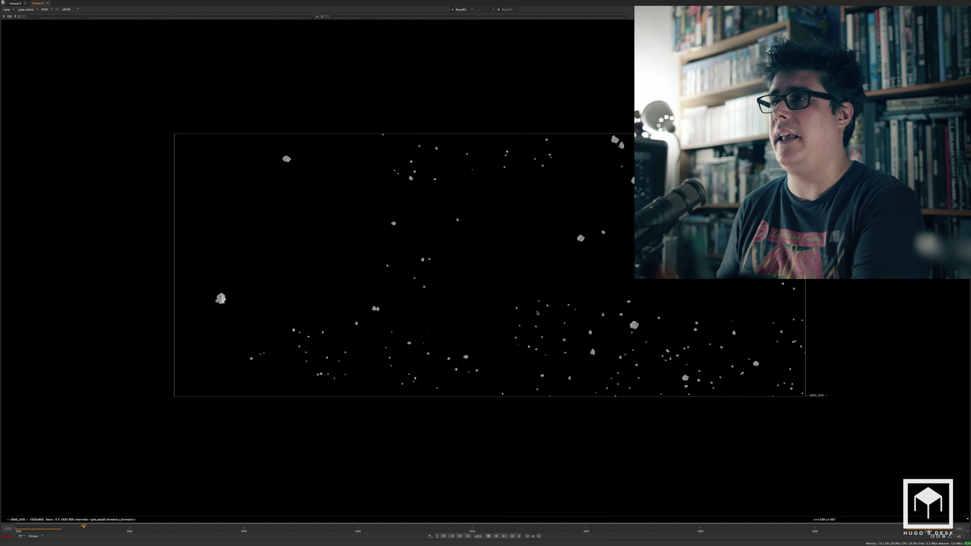
middle_click_drag(597, 375, 556, 389)
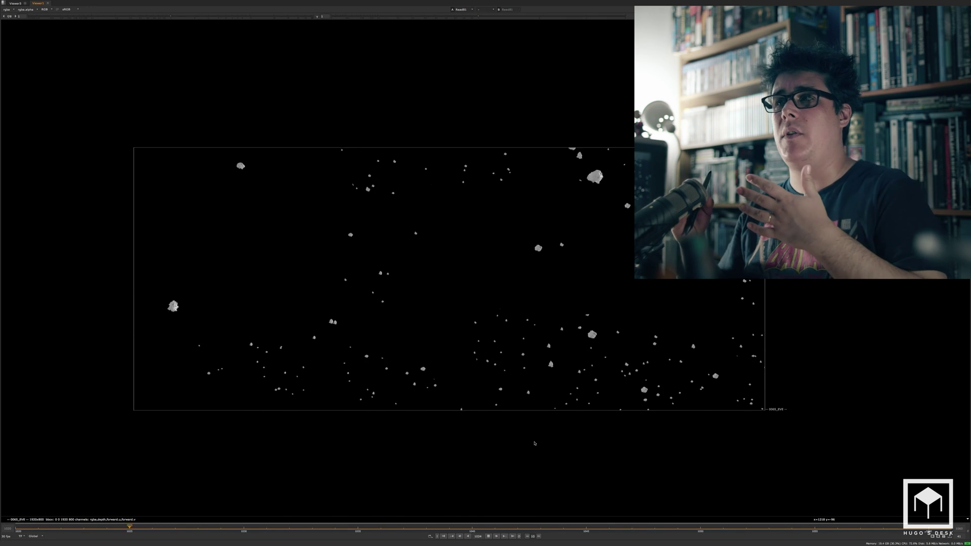
scroll(534, 443, "up", 1)
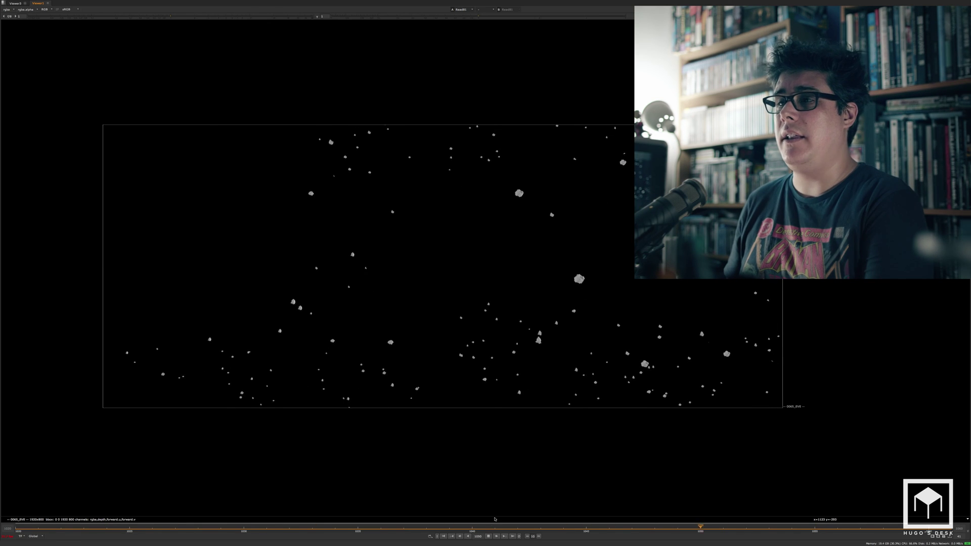
left_click(487, 536)
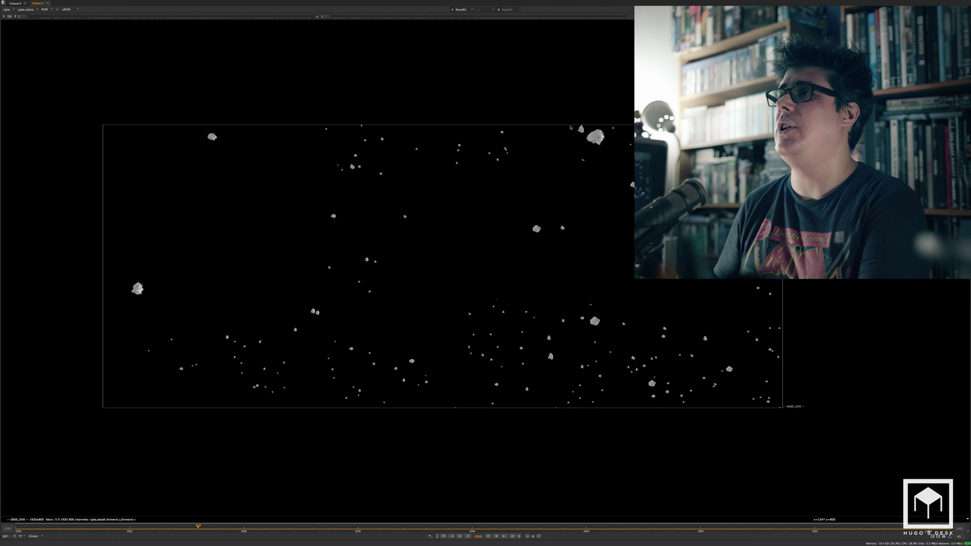
scroll(569, 151, "up", 5)
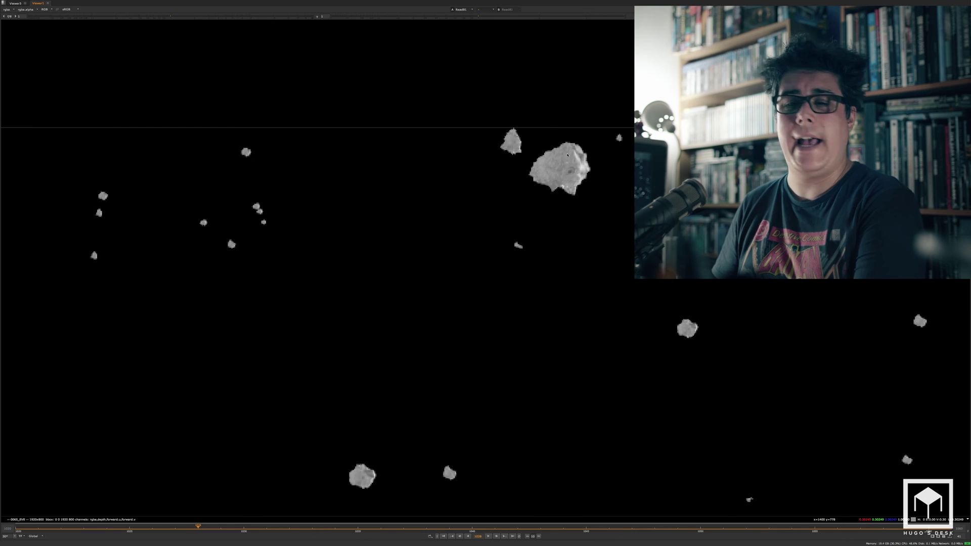
scroll(577, 222, "down", 2)
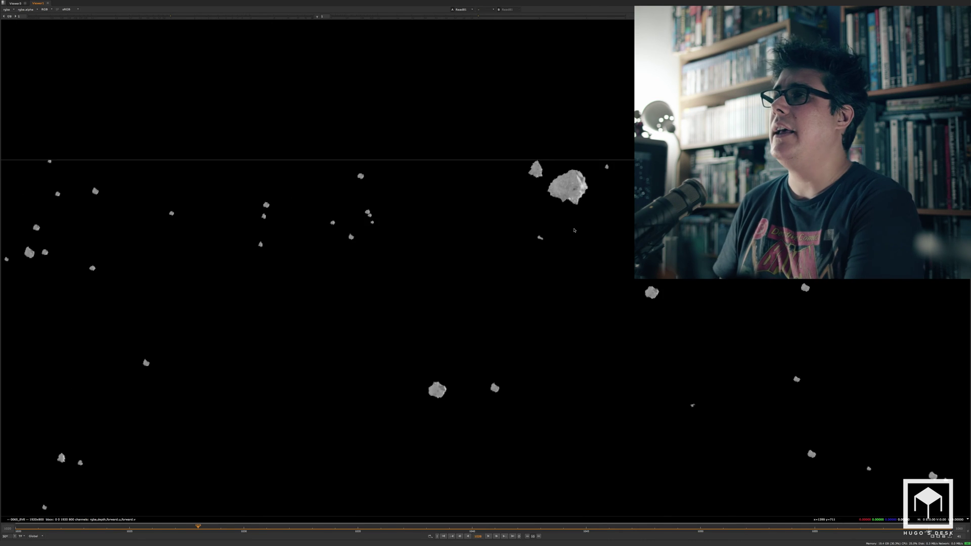
Select all nodes inside the Particles backdrop, enable them, and return to the split viewer and node graph layout
key("space")
scroll(603, 394, "down", 10)
middle_click_drag(465, 411, 951, 368)
middle_click_drag(439, 404, 419, 410)
key("f")
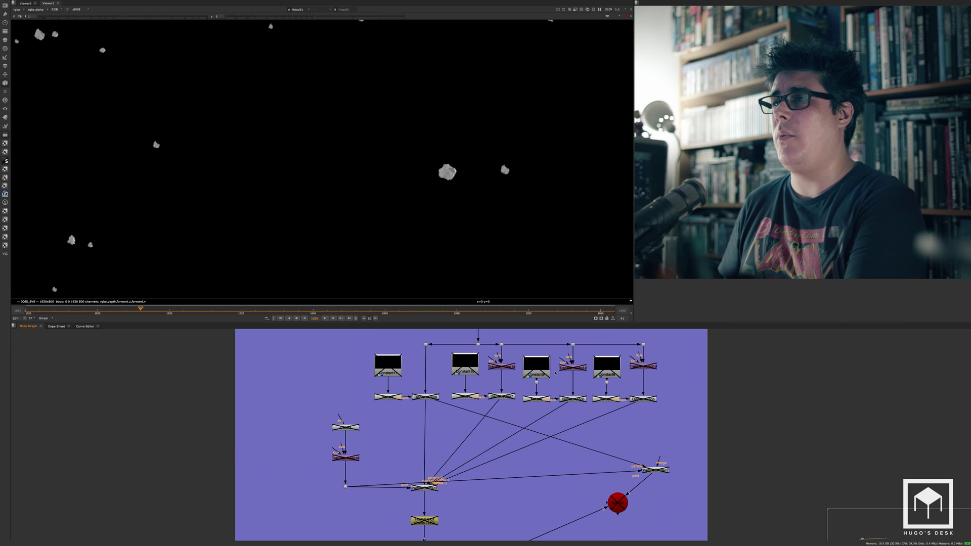
key("space")
middle_click_drag(555, 373, 478, 228)
scroll(295, 151, "down", 3)
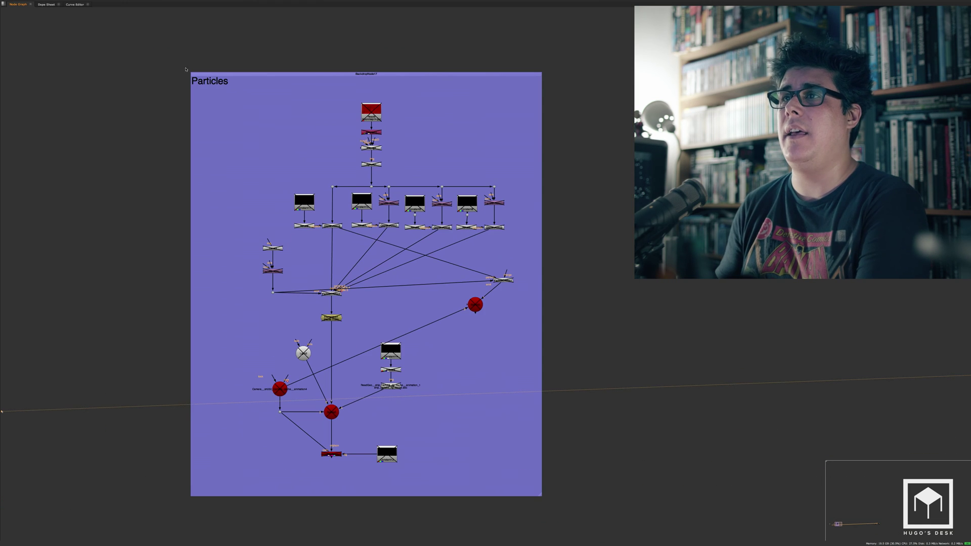
left_click_drag(186, 69, 634, 524)
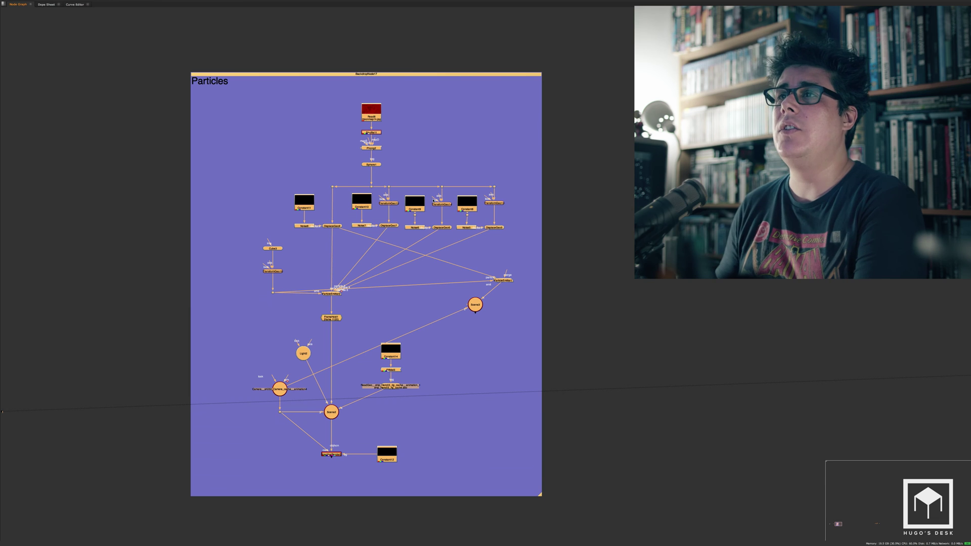
left_click(433, 201)
scroll(370, 122, "up", 3)
key("space")
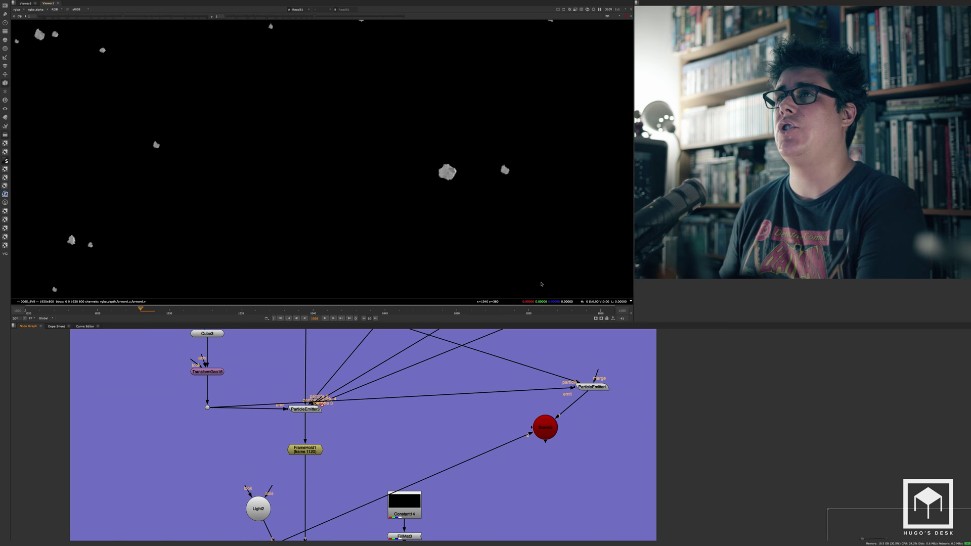
Display the moonmap1k.jpg Read node and the Shuffle11 below it in the viewer to inspect the texture
scroll(457, 376, "down", 8)
middle_click_drag(438, 341, 446, 424)
scroll(443, 419, "up", 10)
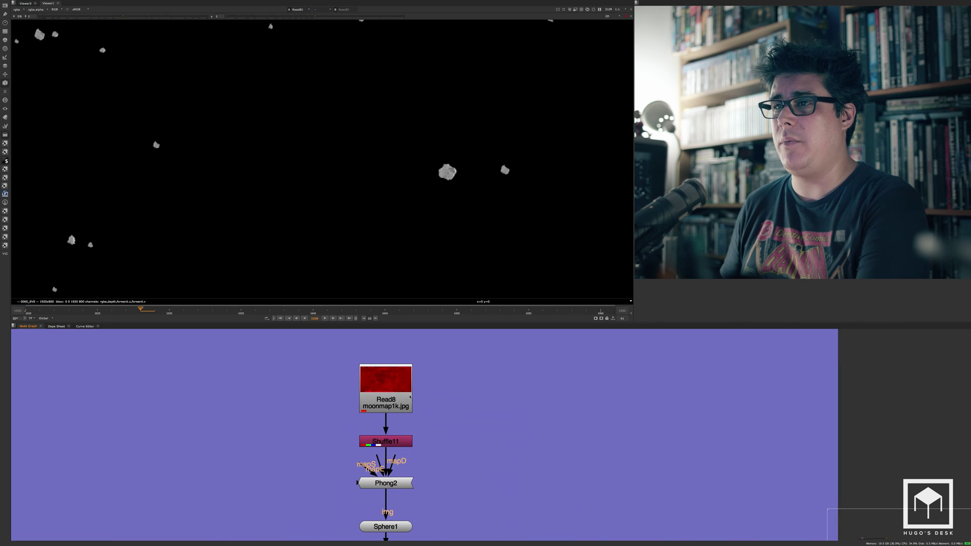
left_click(410, 397)
key("1")
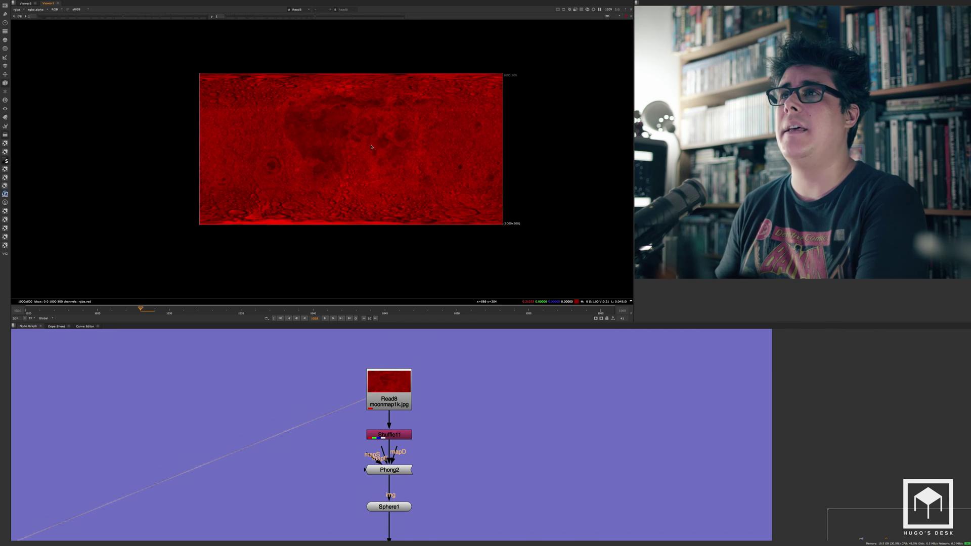
key("f")
left_click(389, 434)
key("1")
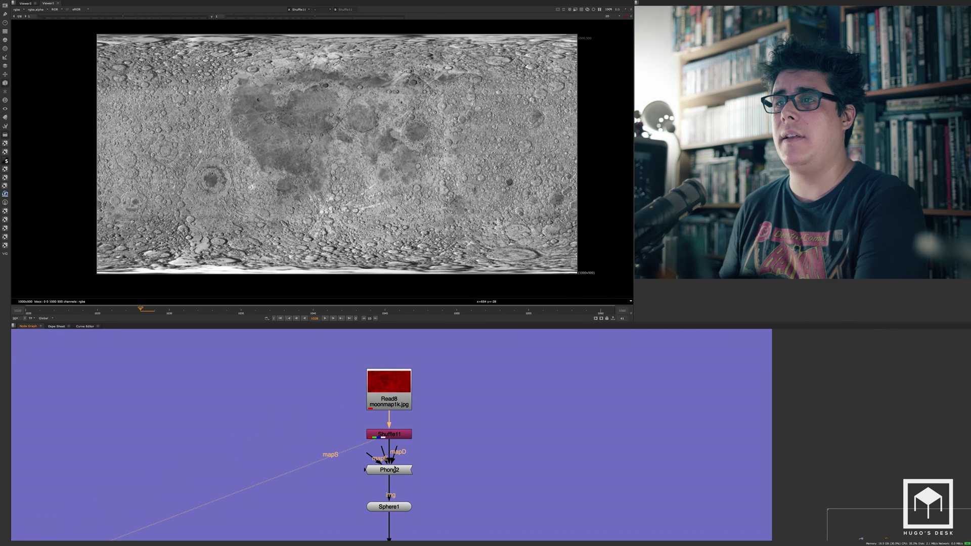
Display Sphere1 in the 3D viewer and inspect the moon-textured sphere up close
left_click(407, 470)
left_click(397, 506)
key("1")
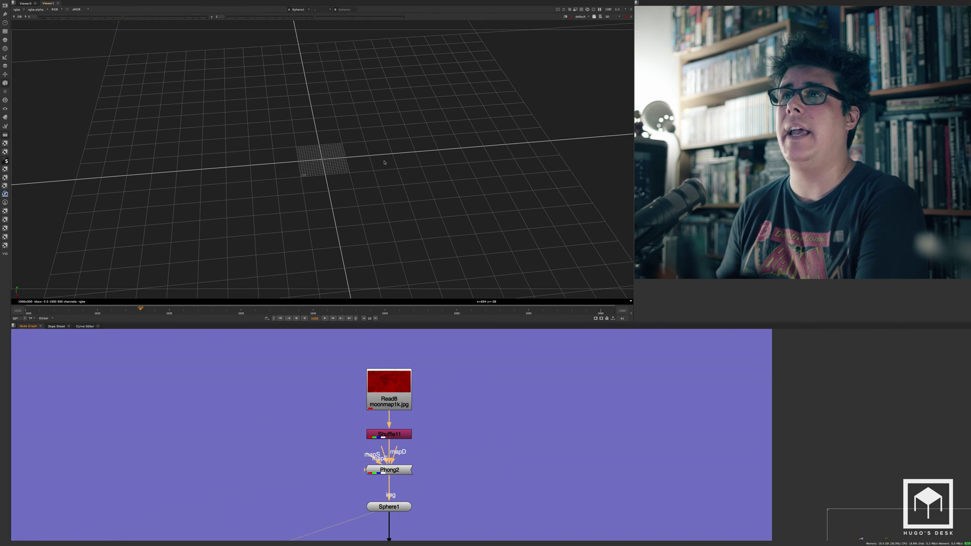
left_click_drag(333, 183, 355, 203, "ctrl")
scroll(387, 143, "up", 7)
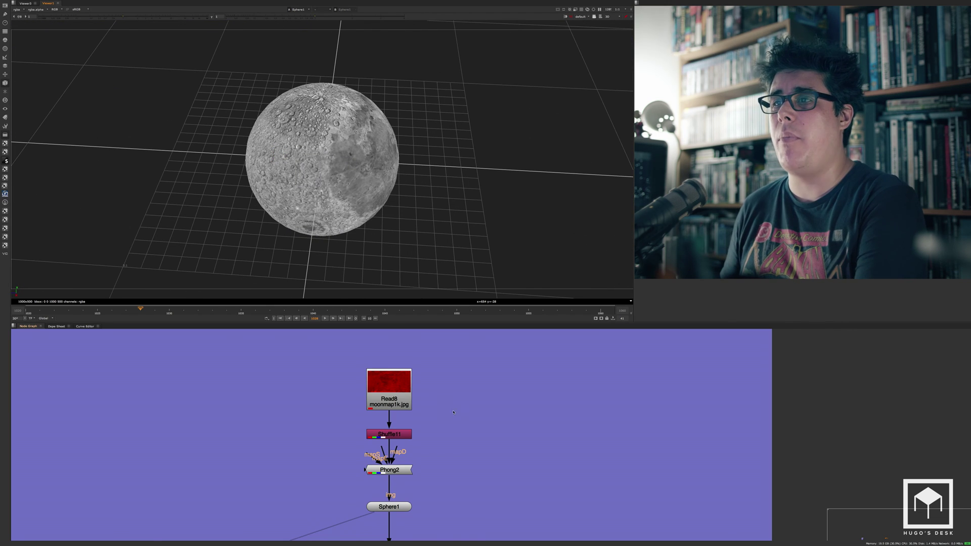
Display the first branch below Sphere1 in the viewer, followed by the output of DisplaceGeo8
scroll(453, 412, "down", 5)
scroll(454, 420, "up", 3)
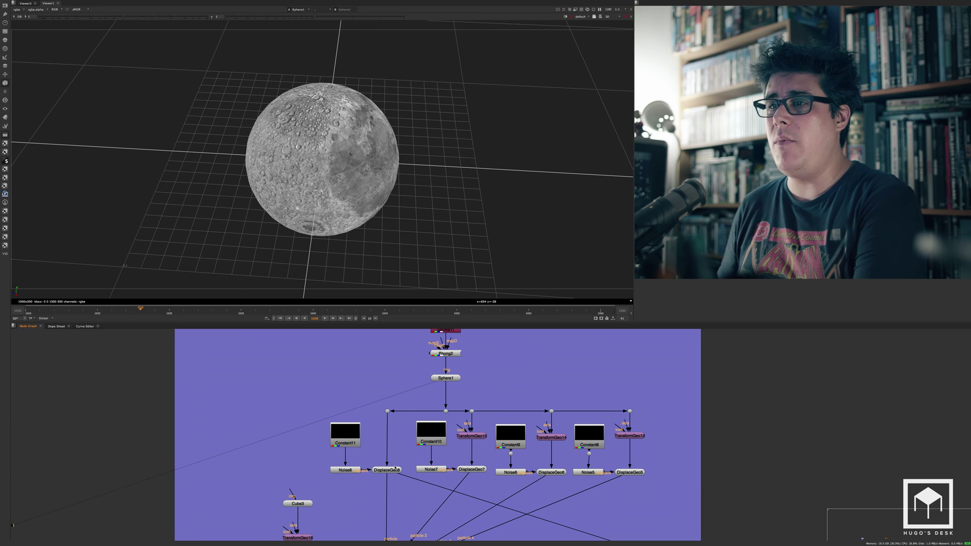
scroll(391, 448, "up", 3)
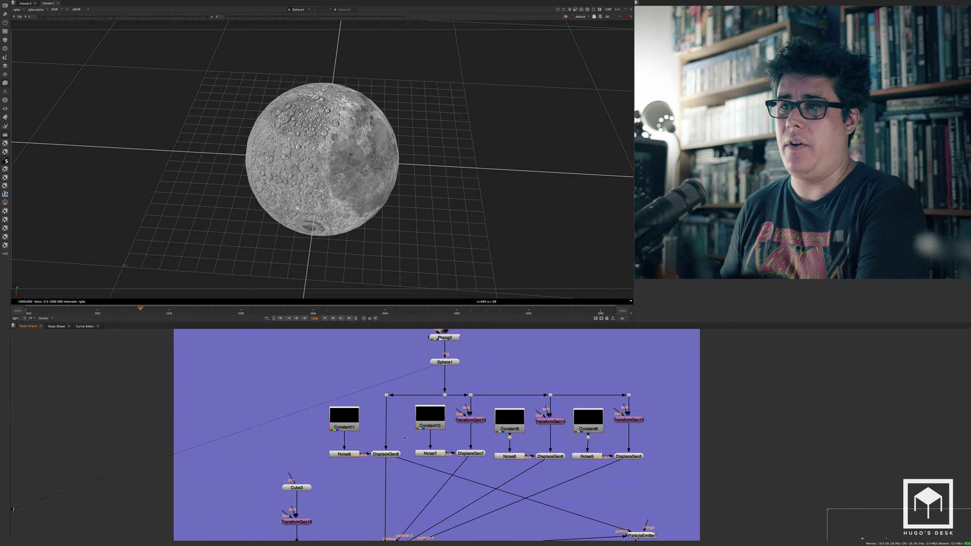
left_click(388, 375)
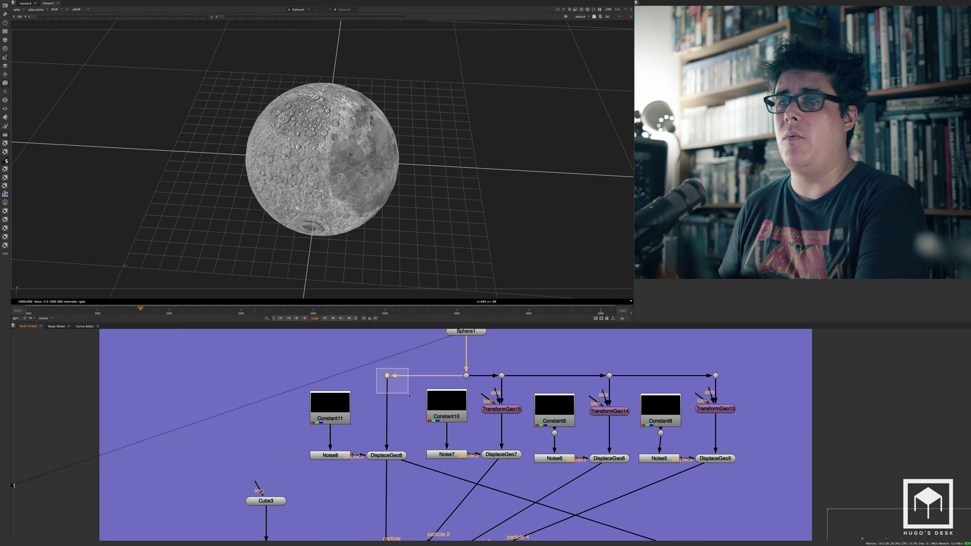
key("1")
left_click(383, 454)
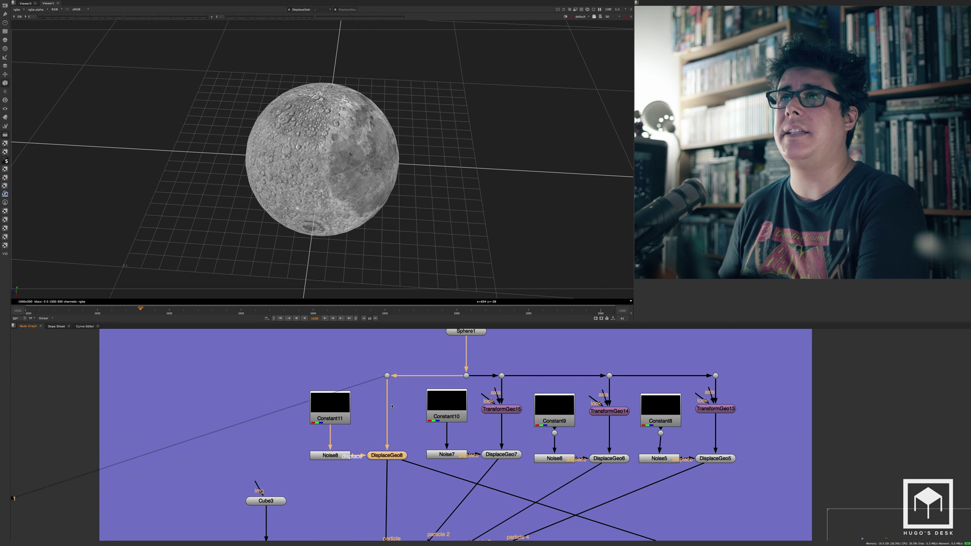
key("1")
Examine the shape of the displaced asteroid geometry from several angles and distances
left_click(376, 350)
scroll(400, 171, "down", 5)
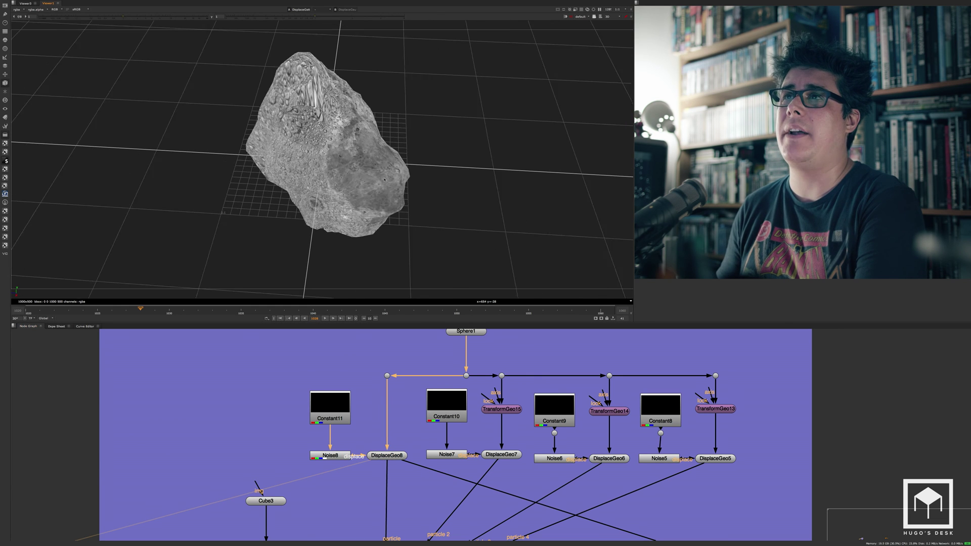
left_click_drag(400, 170, 445, 155, "super")
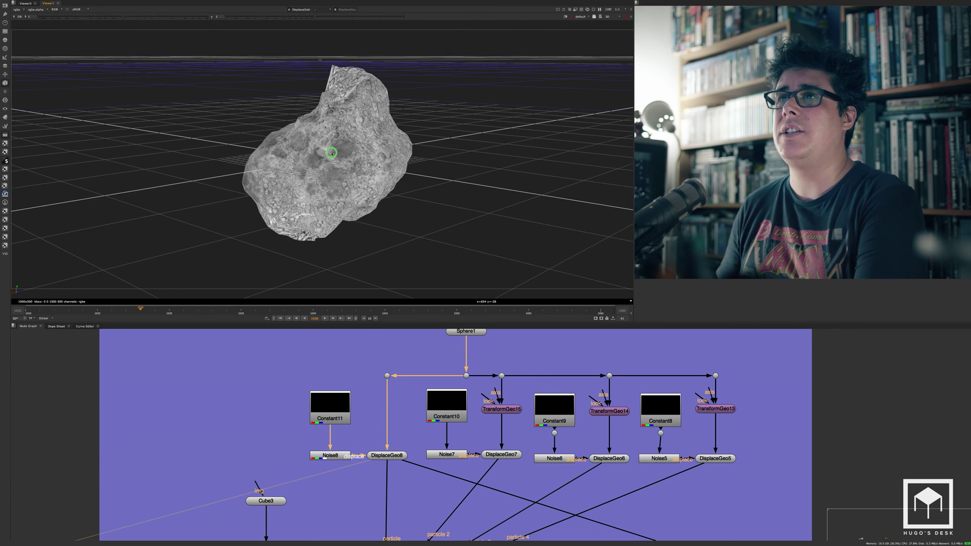
mouse_move(331, 153)
left_mouse_down("super")
mouse_move(466, 148)
mouse_move(342, 156)
mouse_move(357, 153)
mouse_move(288, 176)
mouse_move(316, 161)
left_mouse_up("super")
scroll(356, 153, "up", 5)
scroll(310, 169, "down", 6)
scroll(315, 161, "up", 4)
scroll(316, 161, "up", 1)
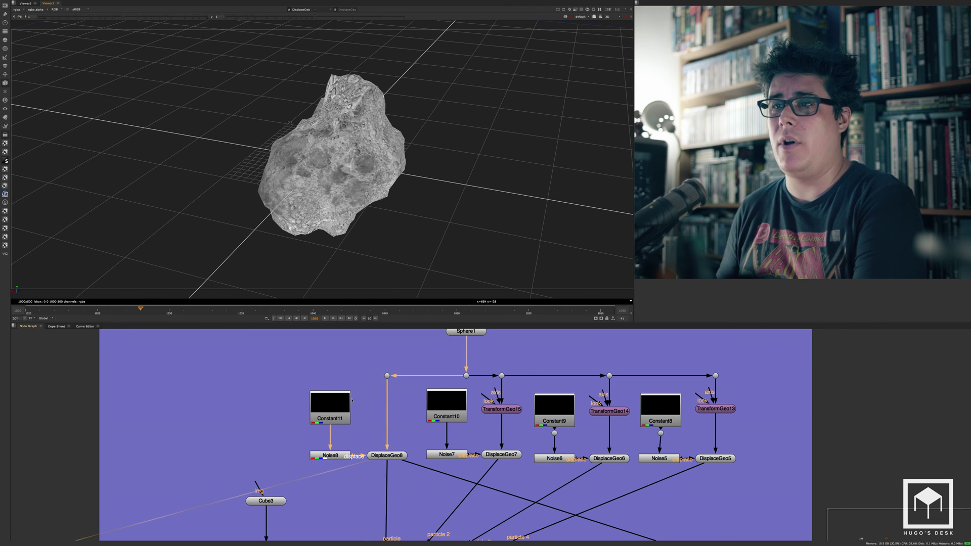
Display the Noise8 node that drives DisplaceGeo8 to inspect its noise pattern
left_click(348, 391)
left_click(334, 455)
key("1")
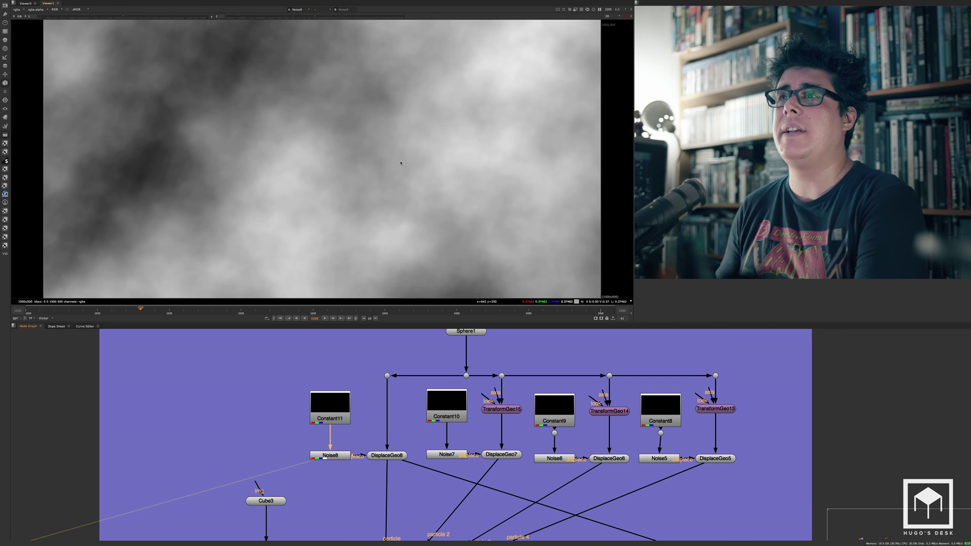
Display DisplaceGeo8 in the 3D viewer again and inspect the displaced asteroid from another angle, without its selection wireframe
scroll(405, 461, "up", 2)
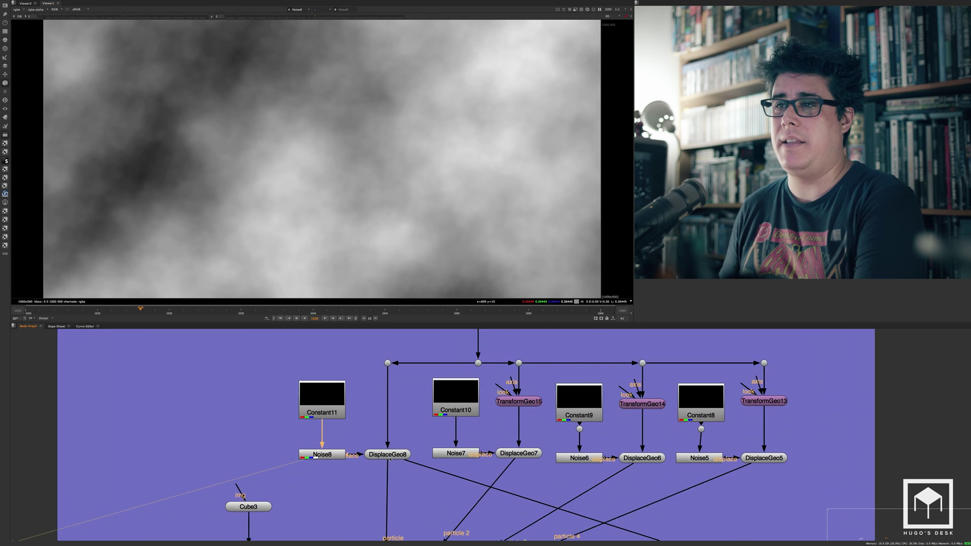
left_click(387, 455)
key("1")
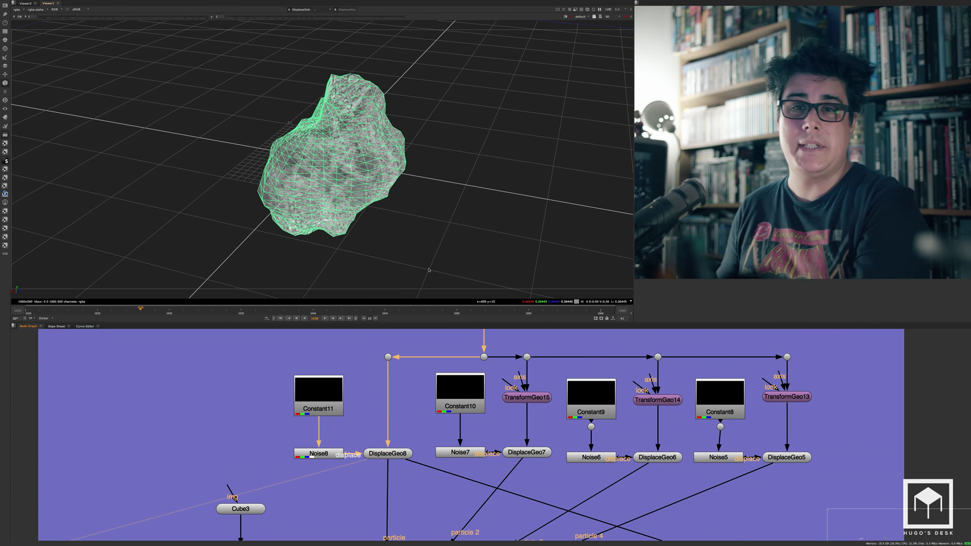
left_click_drag(376, 201, 364, 121, "ctrl")
left_click(388, 203)
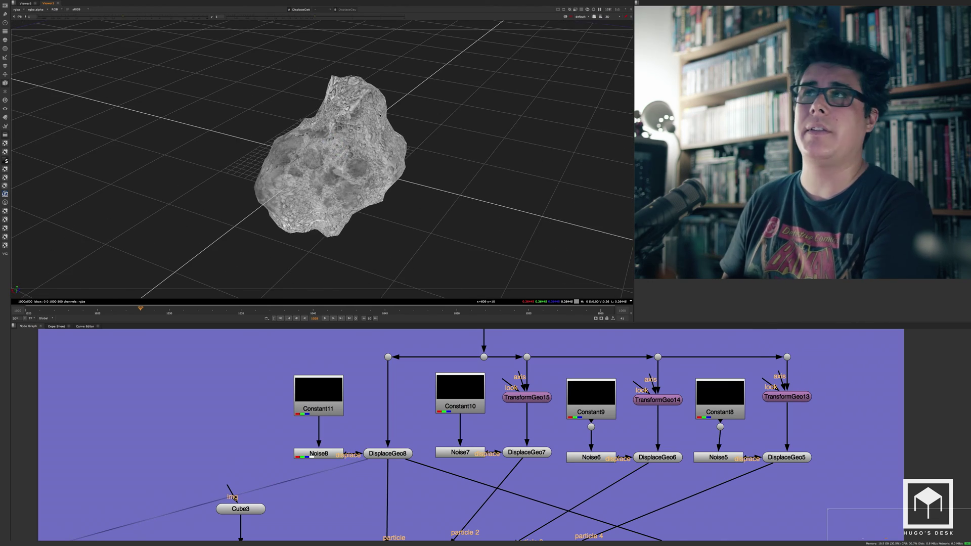
Display DisplaceGeo7 and look around the second asteroid shape, followed by the Noise7 pattern that drives it
scroll(421, 408, "down", 2)
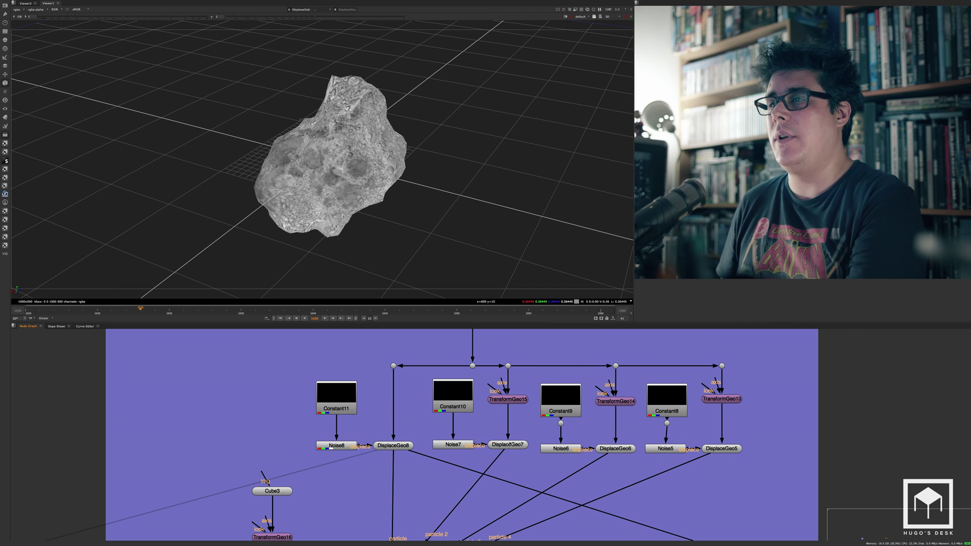
left_click(509, 444)
key("1")
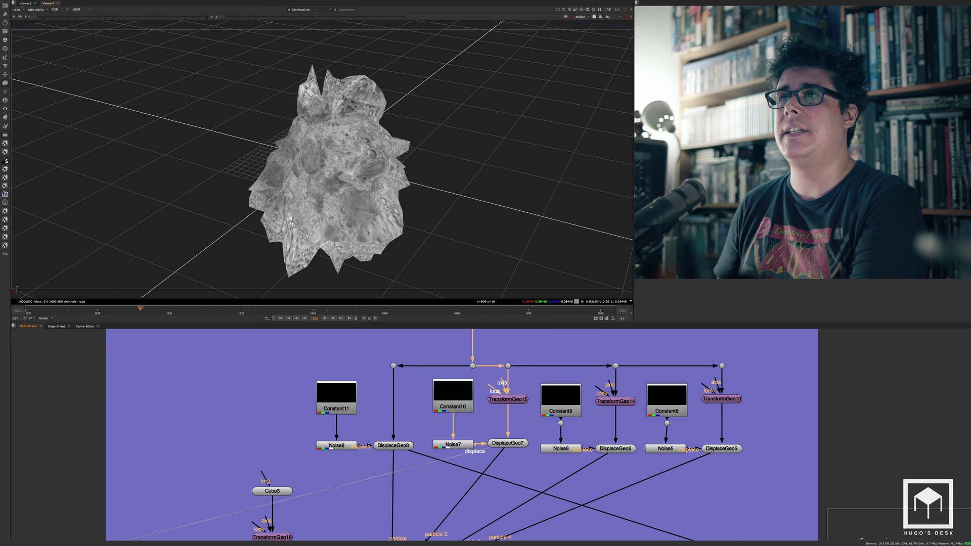
mouse_move(364, 178)
left_mouse_down("ctrl")
mouse_move(459, 171)
mouse_move(443, 156)
mouse_move(358, 181)
left_mouse_up("ctrl")
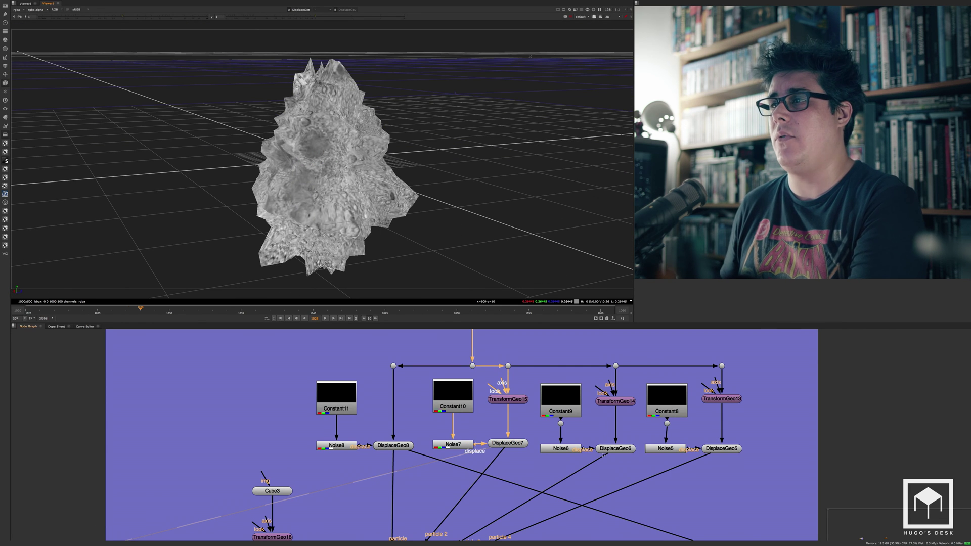
left_click(453, 444)
key("1")
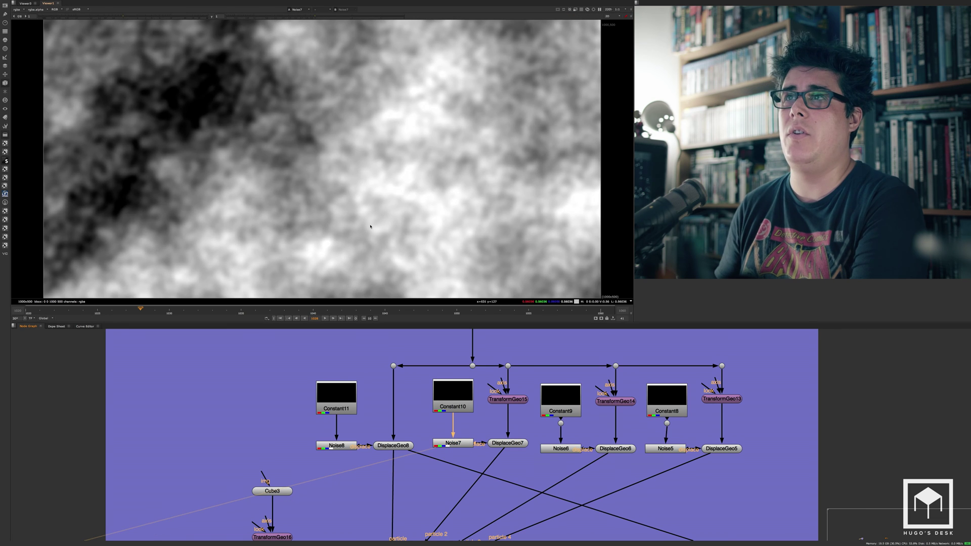
Display DisplaceGeo6 and look around the third asteroid shape, followed by its Noise6 pattern
left_click(615, 448)
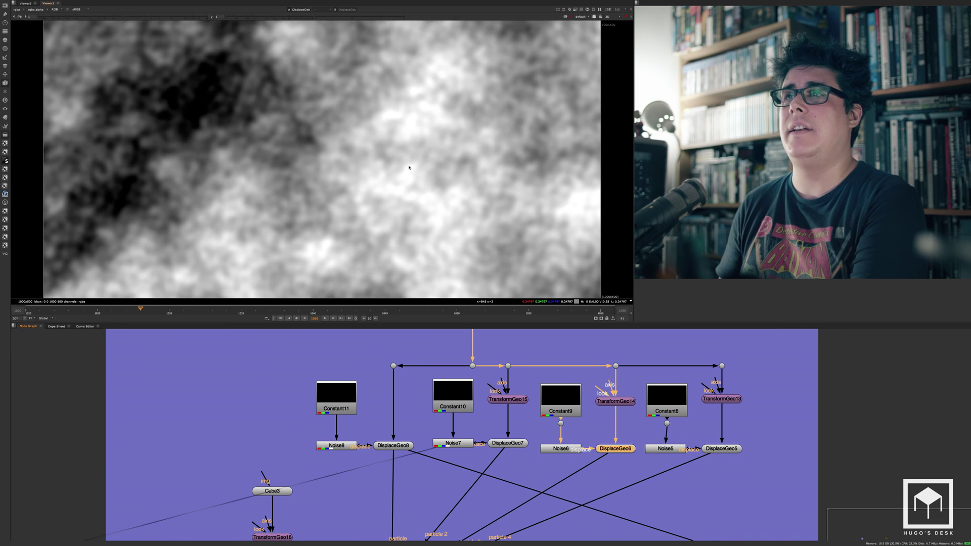
key("1")
left_click_drag(344, 159, 387, 178, "ctrl")
left_click(560, 448)
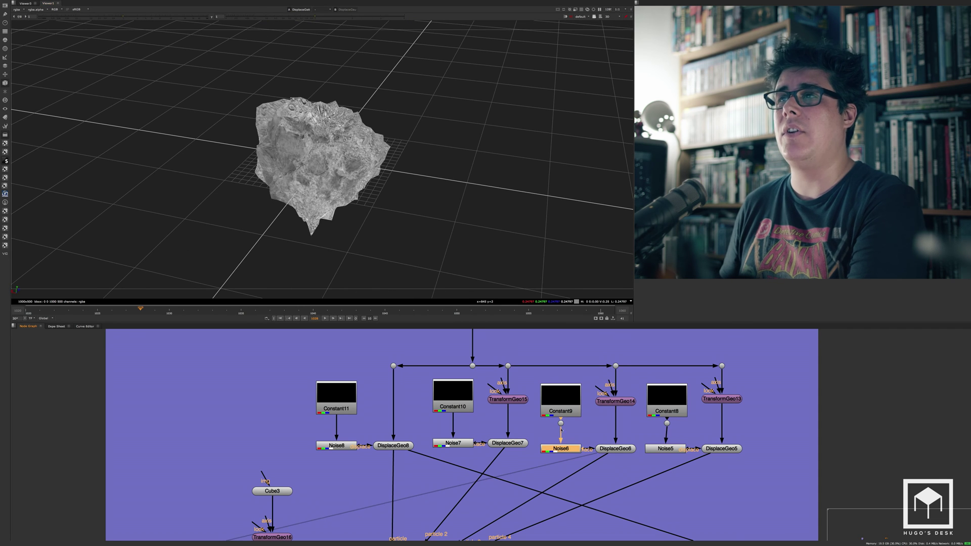
key("1")
middle_click_drag(645, 422, 563, 442)
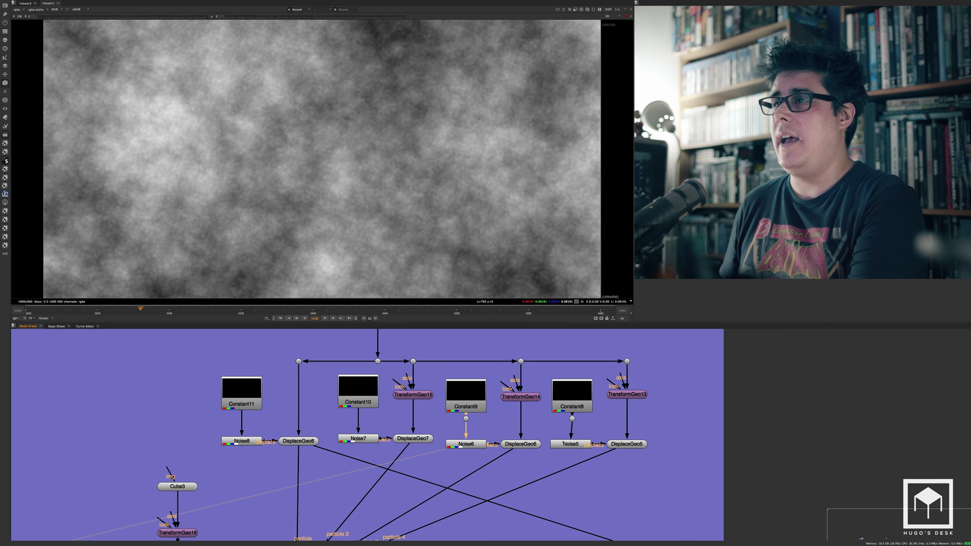
Display the Noise5 pattern, followed by DisplaceGeo5, and look around the fourth asteroid shape
left_click(570, 444)
key("1")
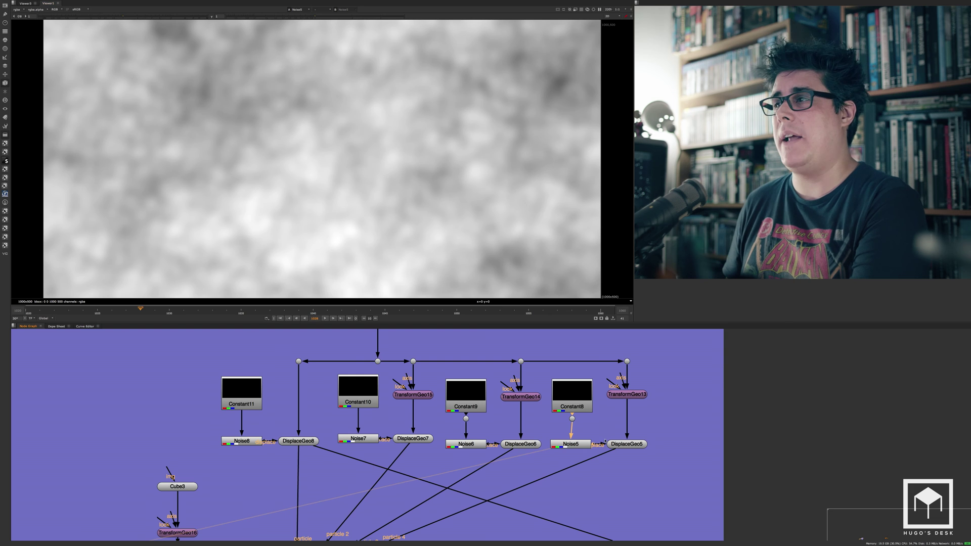
left_click(626, 444)
key("1")
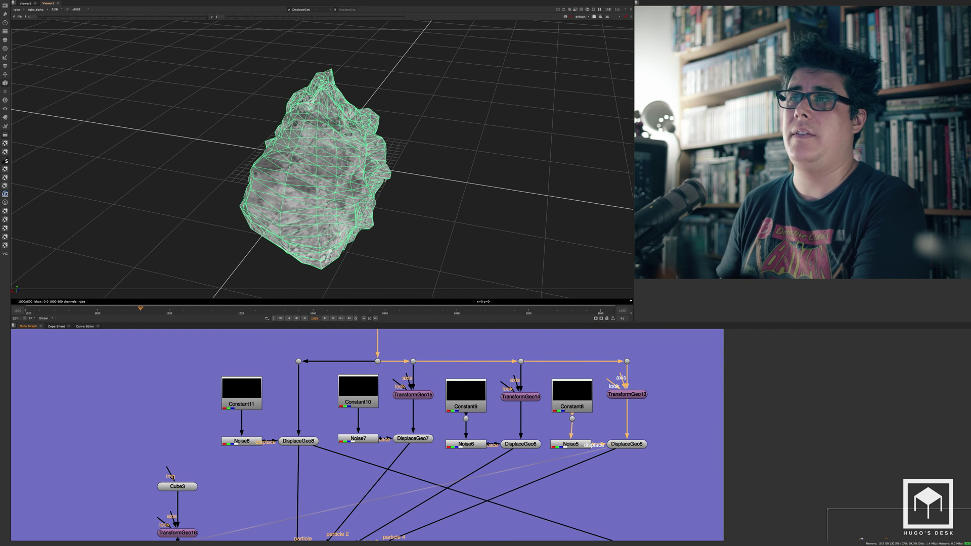
left_click_drag(384, 180, 457, 171, "ctrl")
Connect DisplaceGeo8, DisplaceGeo7, DisplaceGeo6 and DisplaceGeo5 to viewer inputs 1 to 4, in that order
left_click(304, 453)
left_click(298, 443)
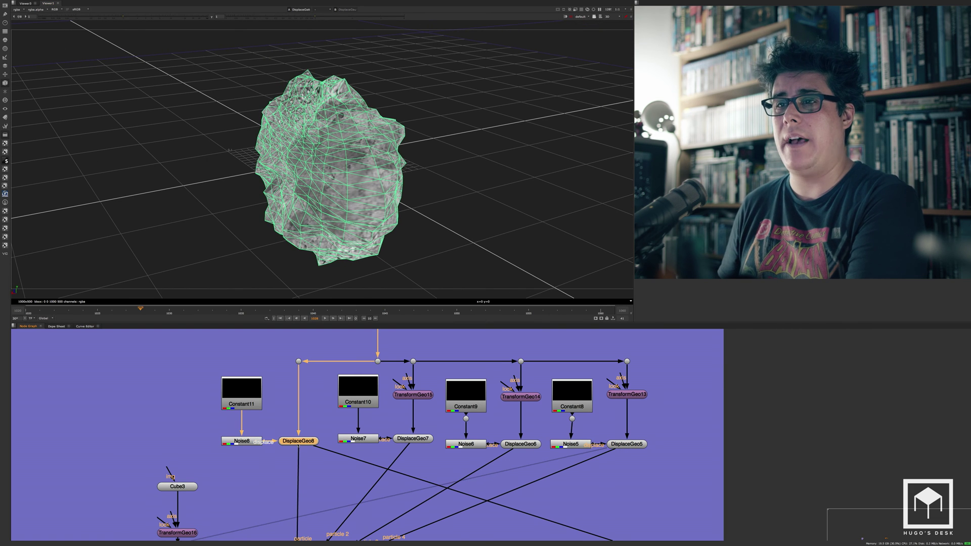
key("1")
left_click(414, 439)
key("1")
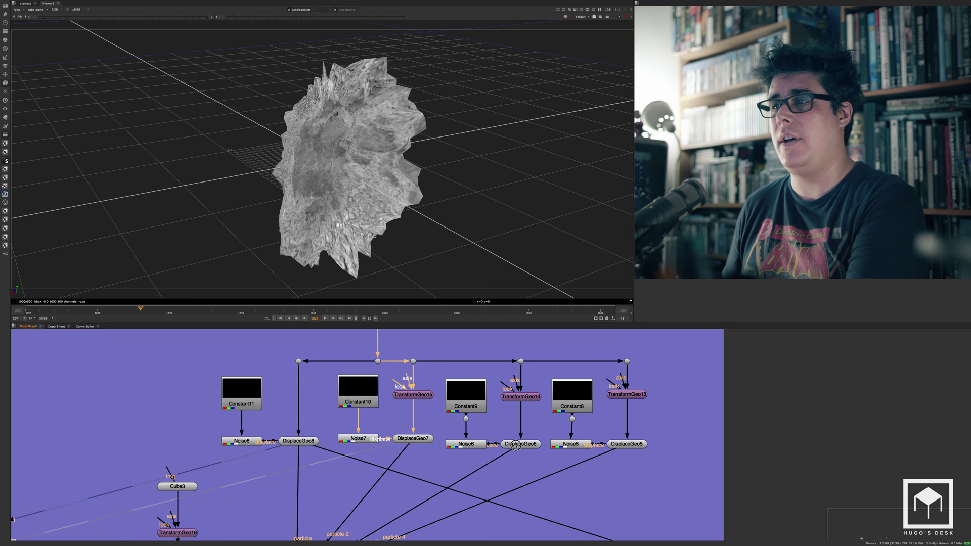
left_click(516, 444)
key("1")
left_click(620, 445)
key("1")
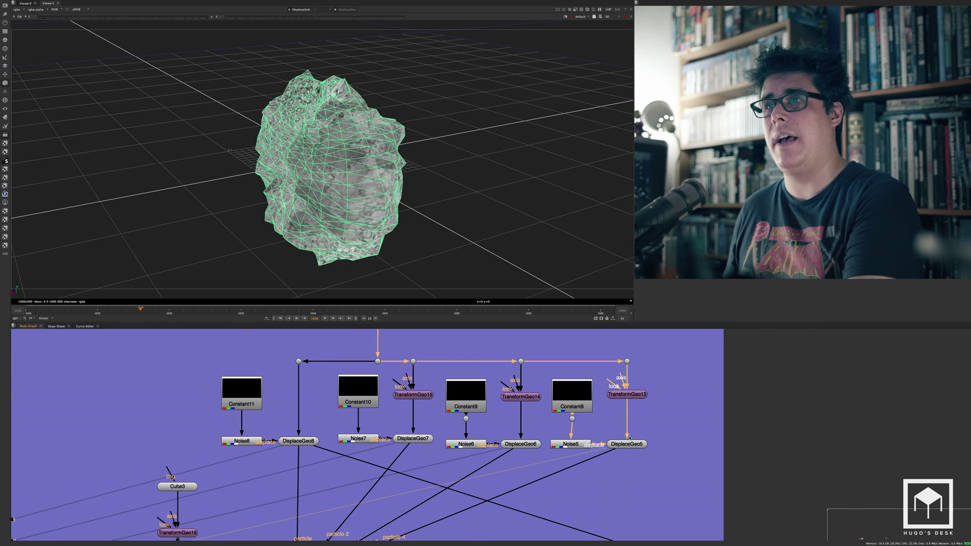
Cycle through viewer inputs 1 to 4 to compare the four asteroid shapes, ending on input 1
key("1")
key("2")
key("3")
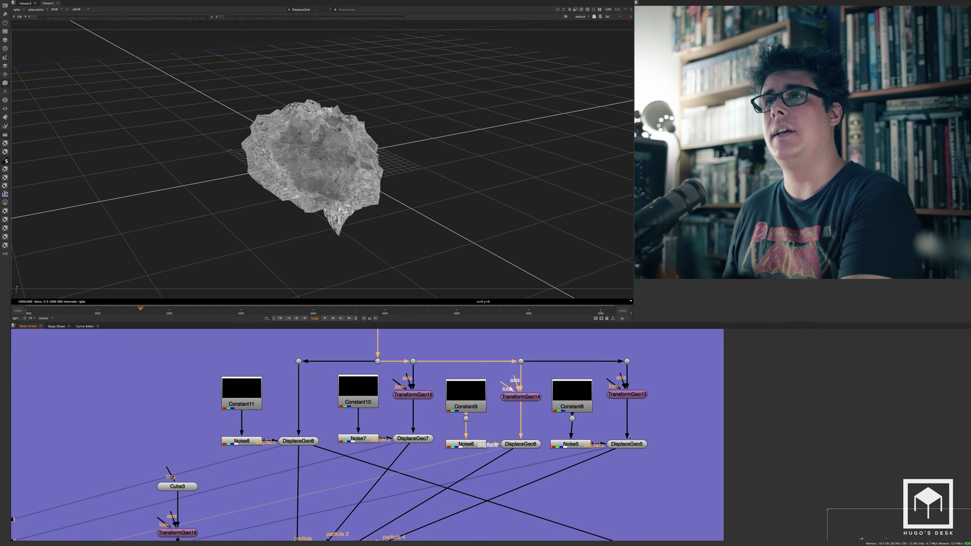
key("4")
scroll(629, 438, "down", 1)
key("1")
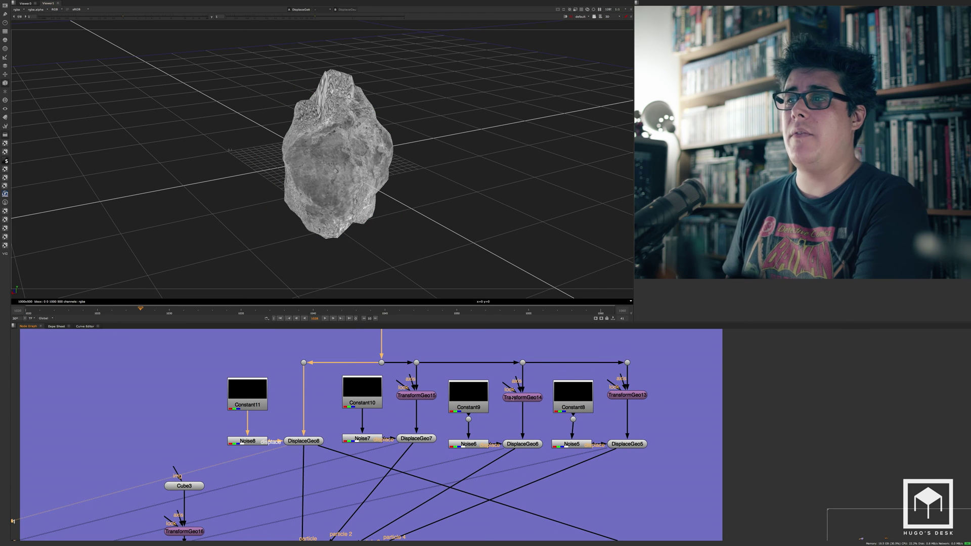
Display ParticleEmitter3 below the four displaced spheres and inspect the scattered asteroids from another angle
scroll(485, 430, "down", 5)
middle_click_drag(382, 505, 423, 459)
scroll(422, 459, "up", 6)
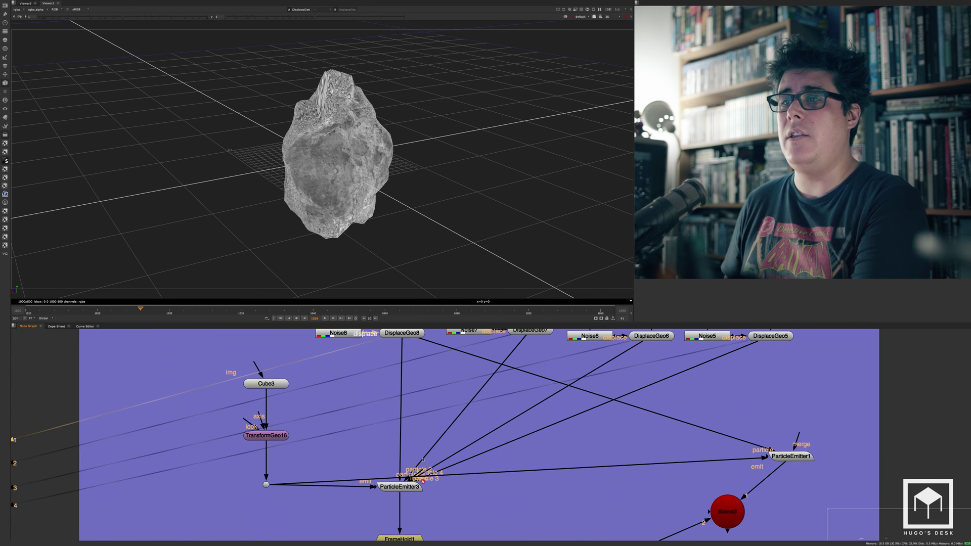
left_click(406, 487, "shift")
scroll(408, 481, "down", 1)
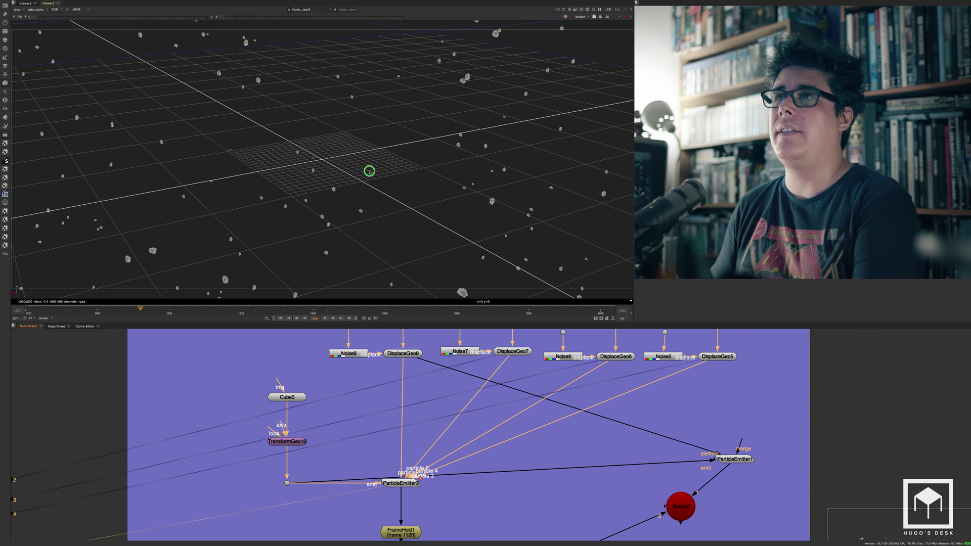
mouse_move(401, 175)
left_mouse_down("ctrl")
mouse_move(421, 169)
mouse_move(415, 177)
left_mouse_up("ctrl")
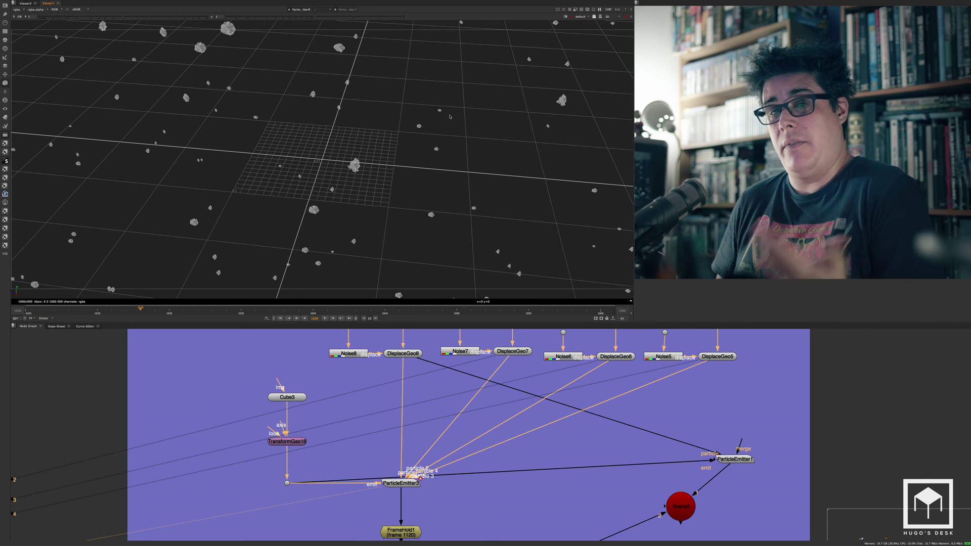
Display FrameHold1, which freezes the ParticleEmitter3 particles at frame 1120
middle_click_drag(485, 512, 475, 417)
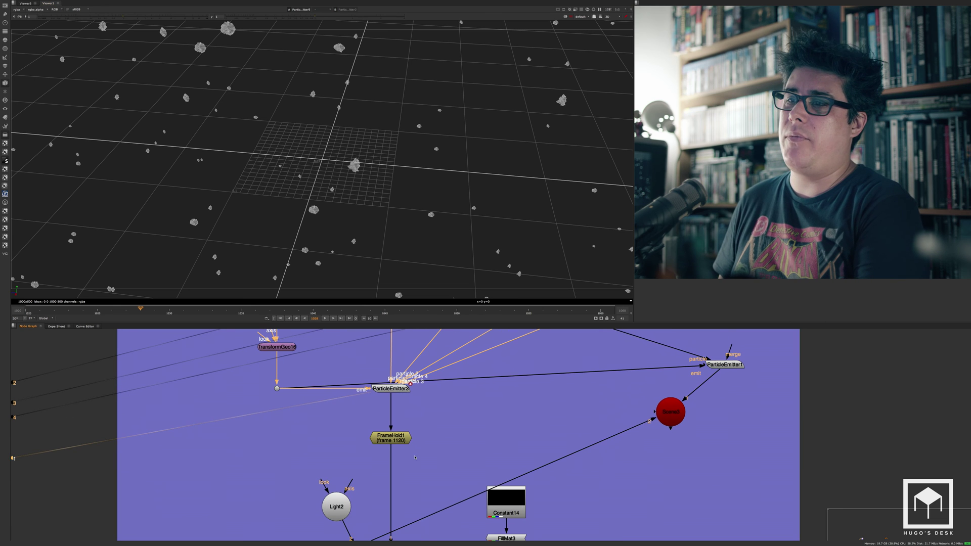
left_click(389, 439)
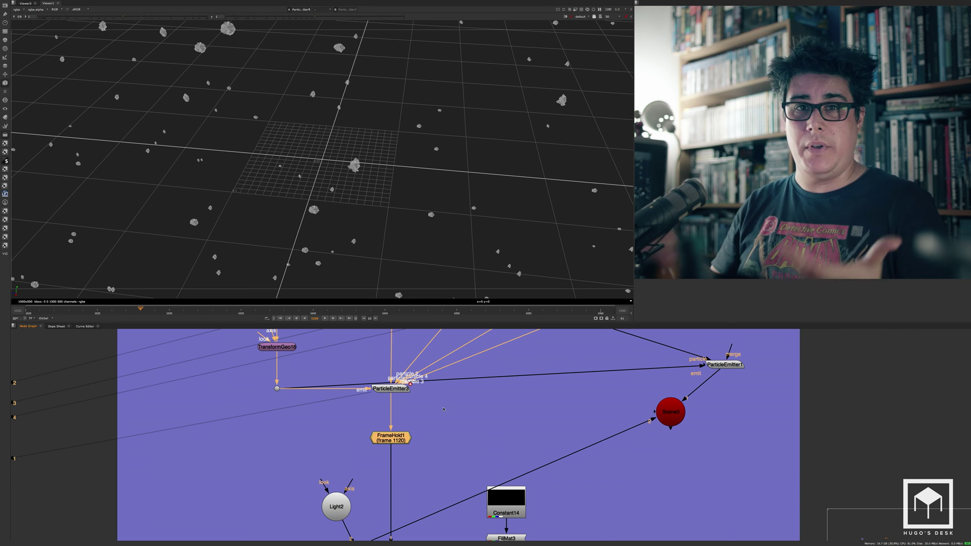
key("1")
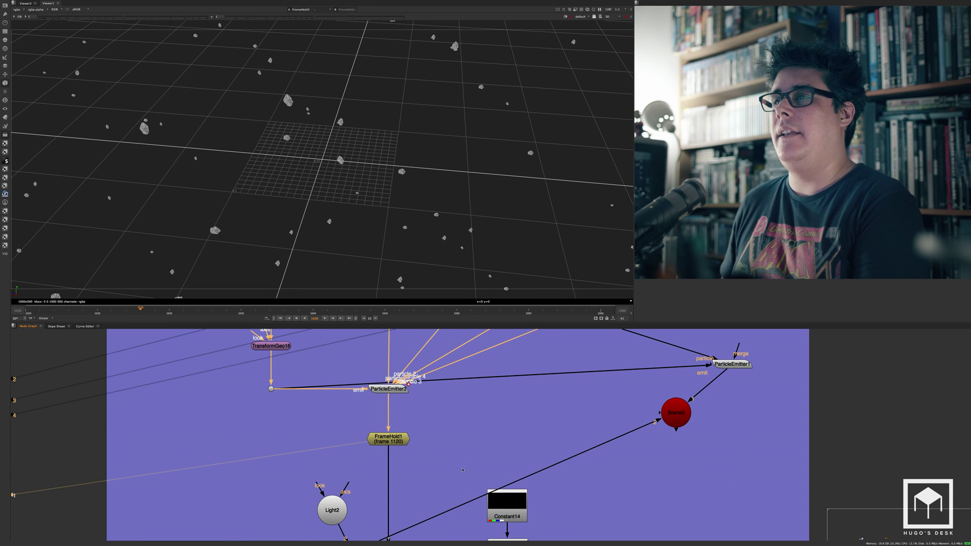
Delete the extra Scene3 node connected to ParticleEmitter1 and the camera
middle_click_drag(462, 470, 466, 390)
scroll(557, 402, "down", 3)
left_click(653, 354)
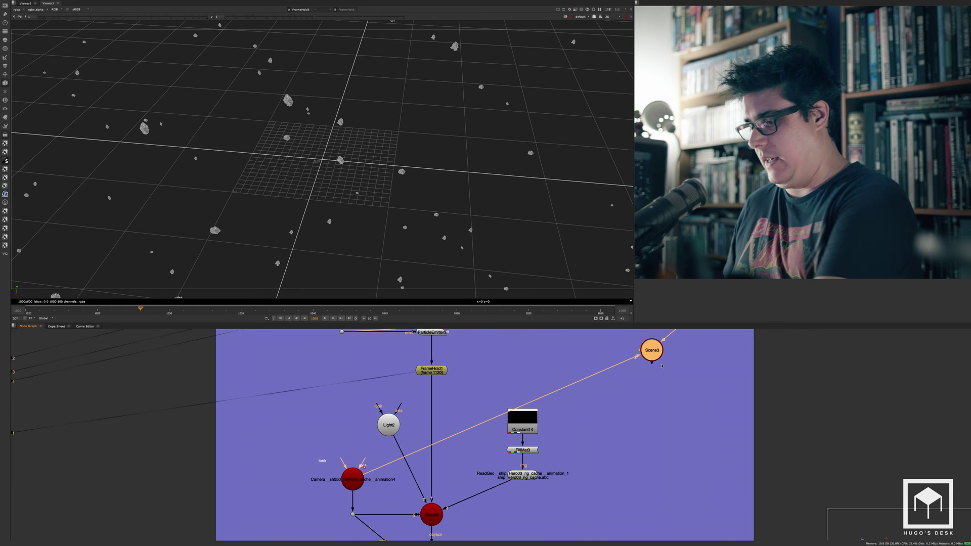
key("Delete")
Display the ship's ReadGeo node with its black FillMat3 material and frame the whole ship in the 3D viewer
middle_click_drag(381, 471, 371, 441)
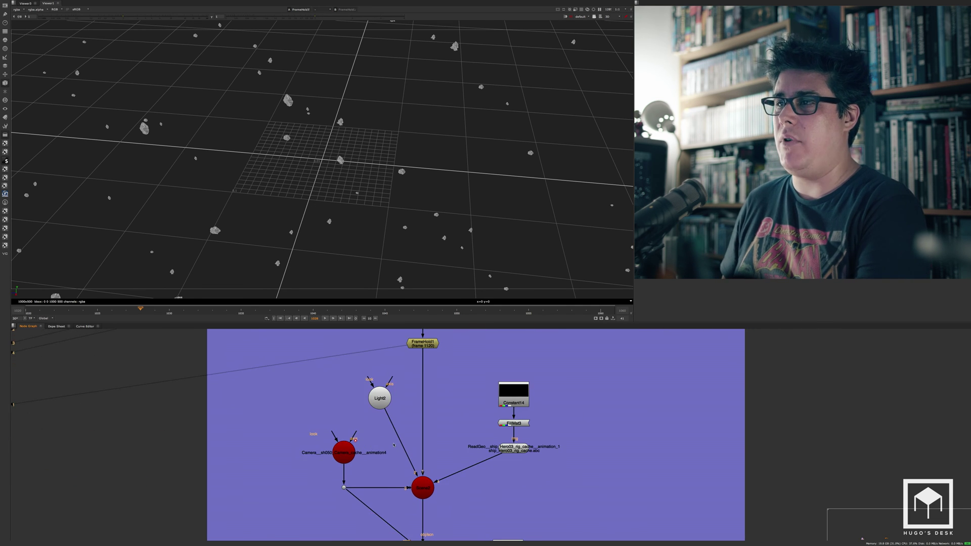
scroll(512, 395, "up", 2)
left_click(513, 467)
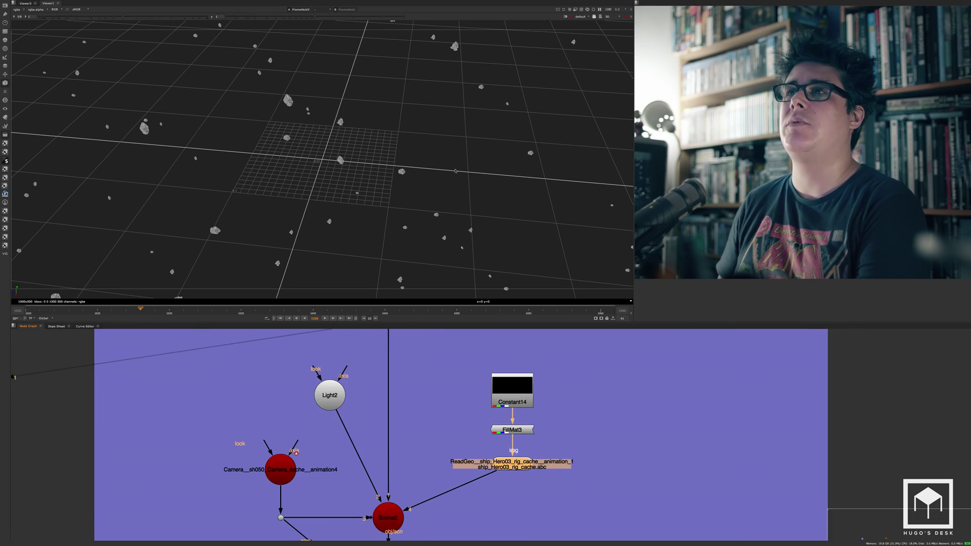
key("1")
scroll(400, 167, "down", 12)
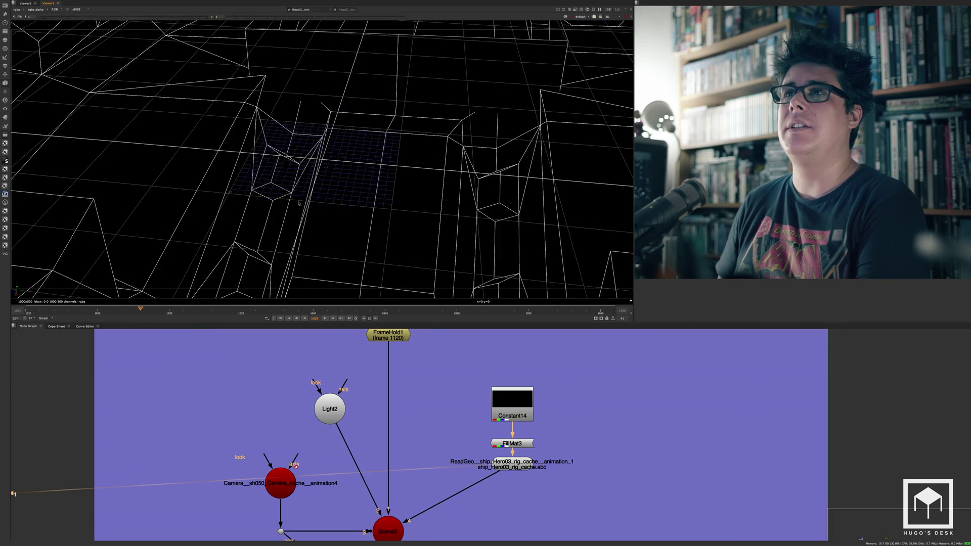
left_click_drag(298, 182, 387, 152, "ctrl")
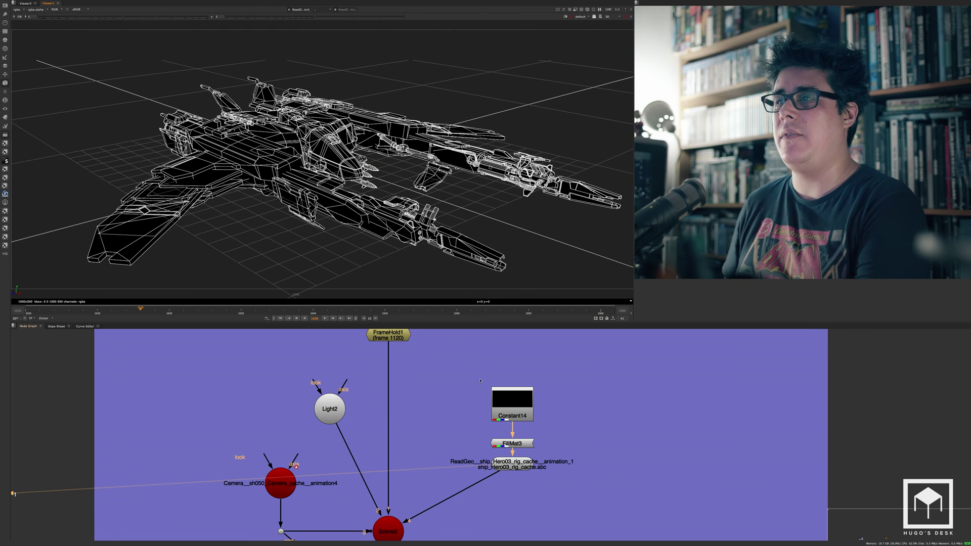
Display Scene2, which combines the held particles, Light2, the camera and the ship geometry
middle_click_drag(422, 436, 443, 411)
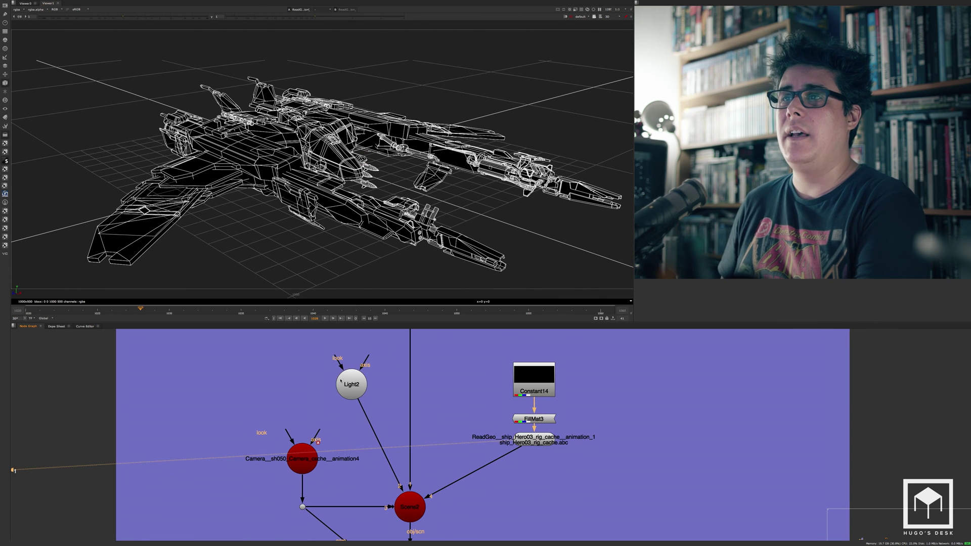
left_click(352, 385)
left_click(415, 517)
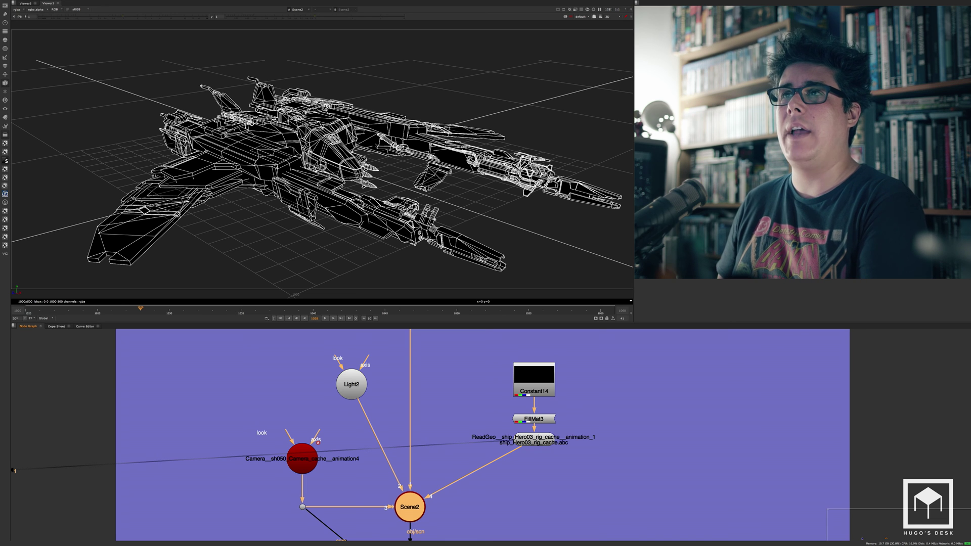
key("1")
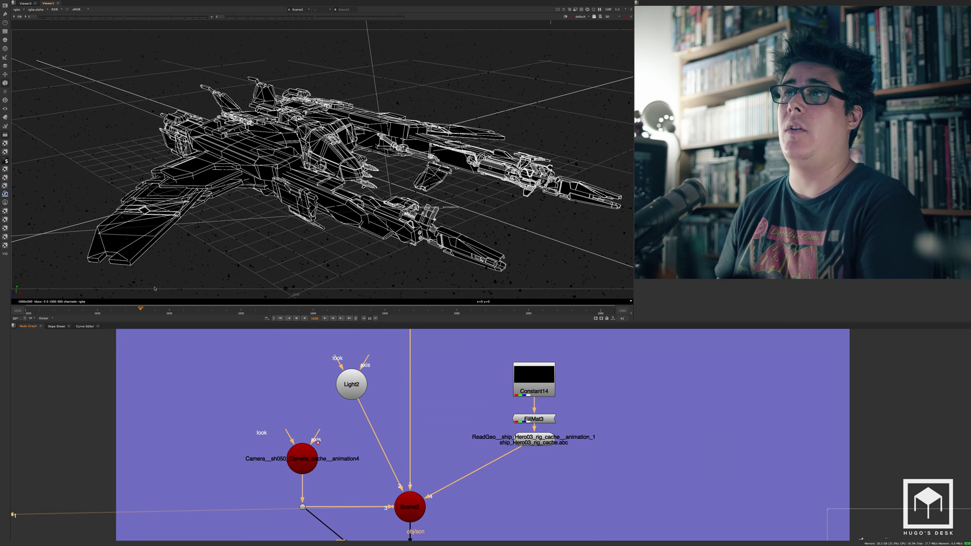
Switch the viewer to the ScanlineRender node fed by Scene2, the camera and the Constant12 background
middle_click_drag(428, 537, 443, 452)
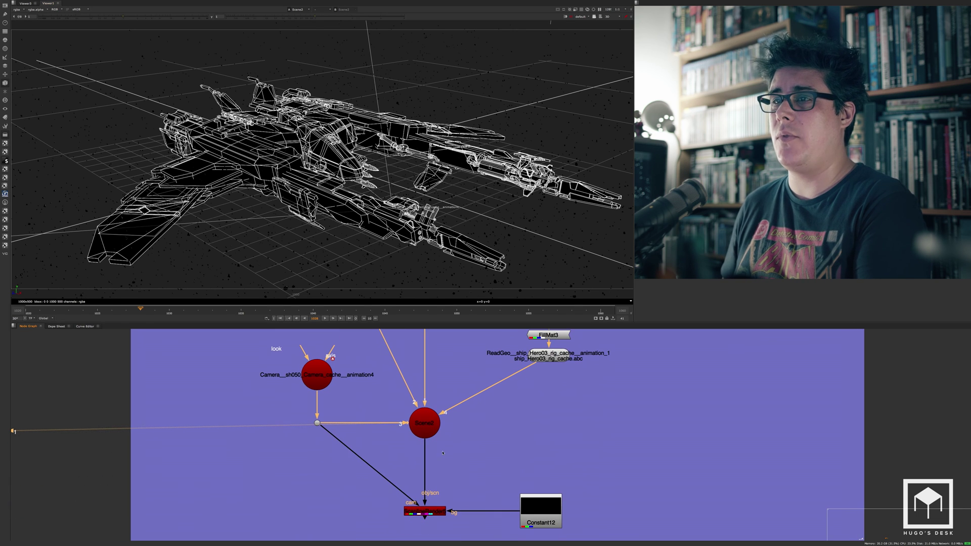
left_click(442, 513)
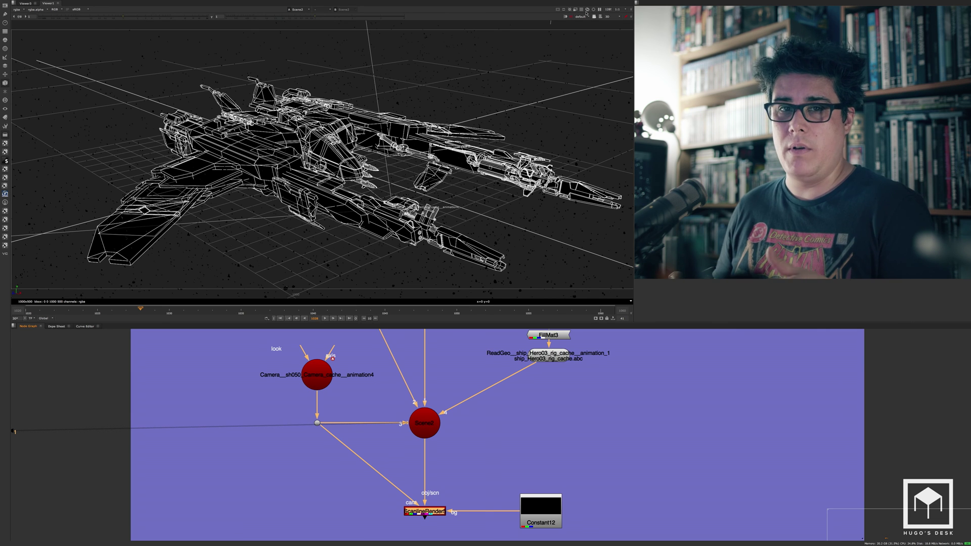
key("1")
left_click(586, 14)
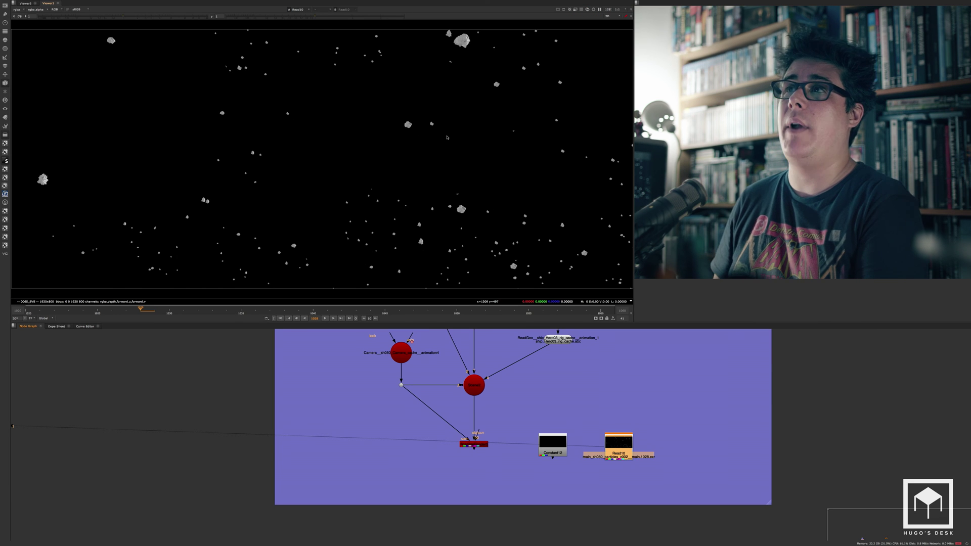
View the depth layer of the pre-rendered particle sequence, followed by its motion layer
left_click(18, 9)
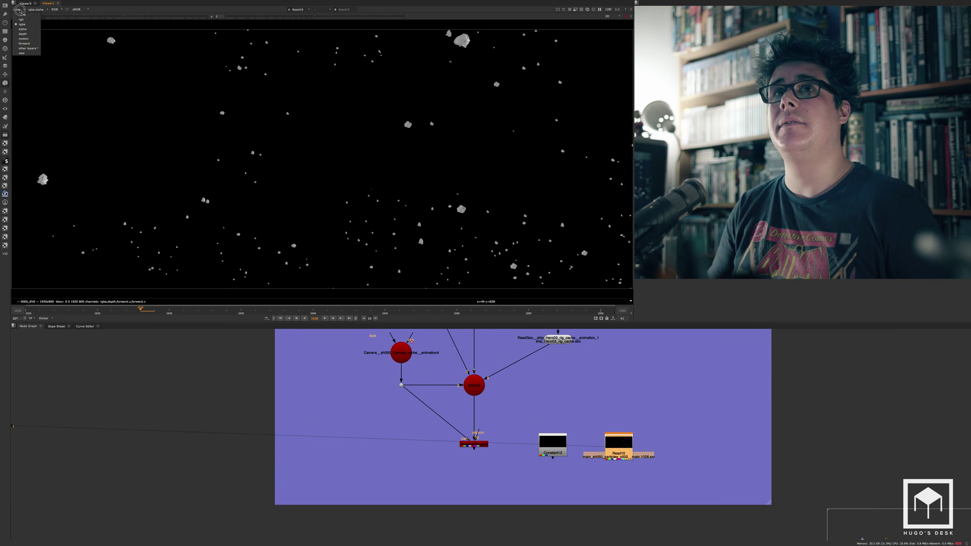
left_click(31, 36)
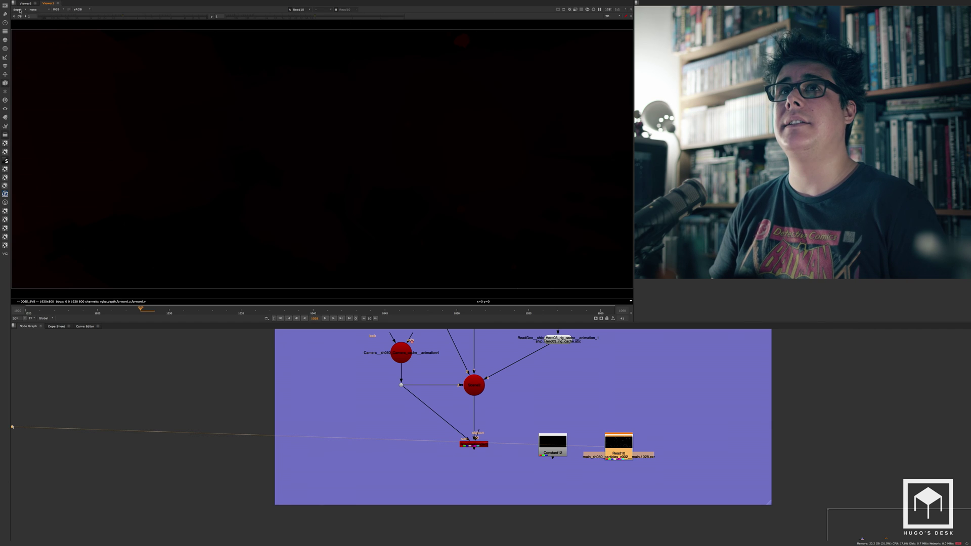
left_click(18, 9)
left_click(31, 39)
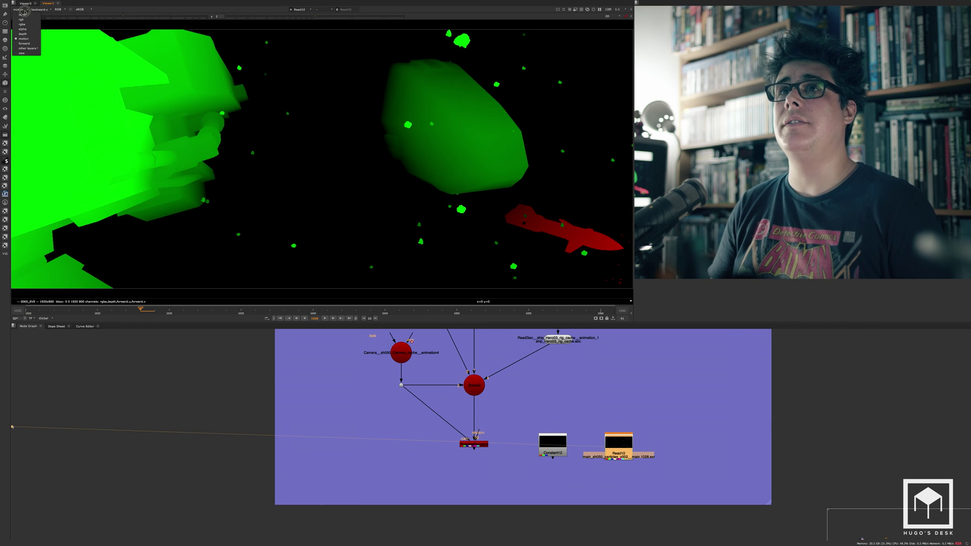
View the forward motion layer of the rendered particles and return the viewer to the rgba layer
left_click(18, 9)
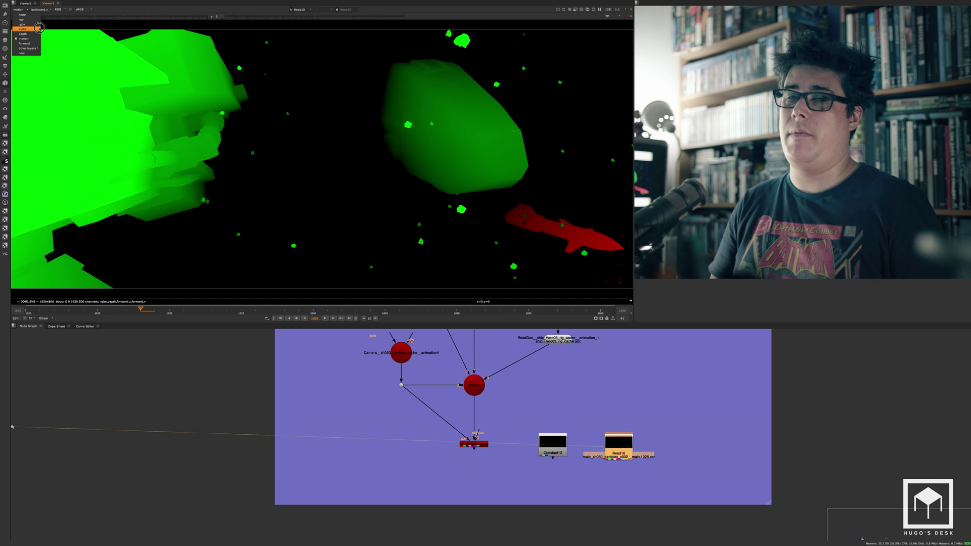
left_click(24, 44)
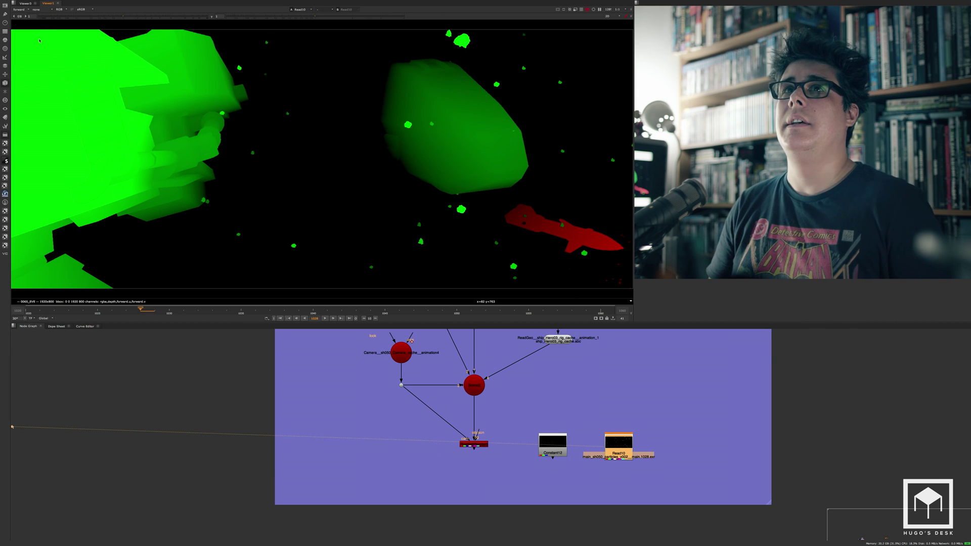
left_click(20, 9)
left_click(22, 24)
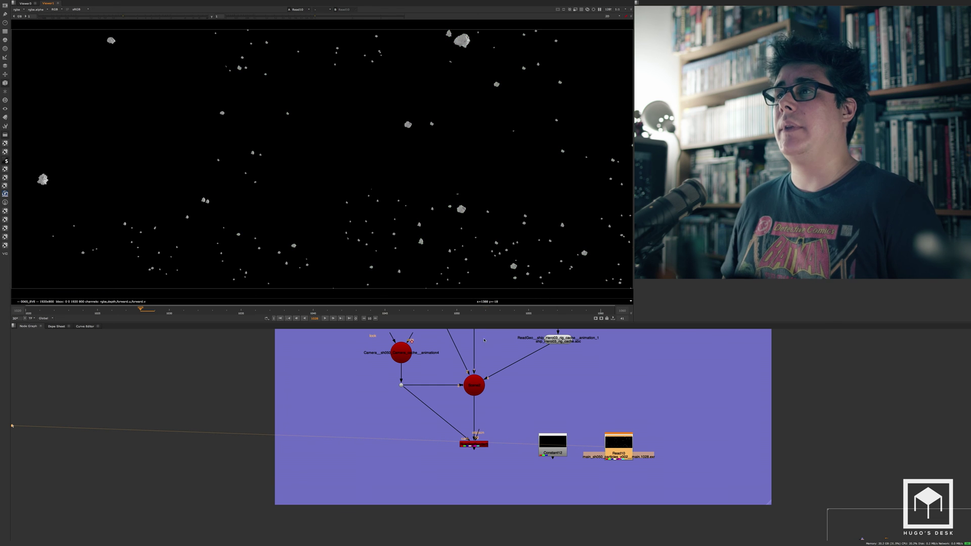